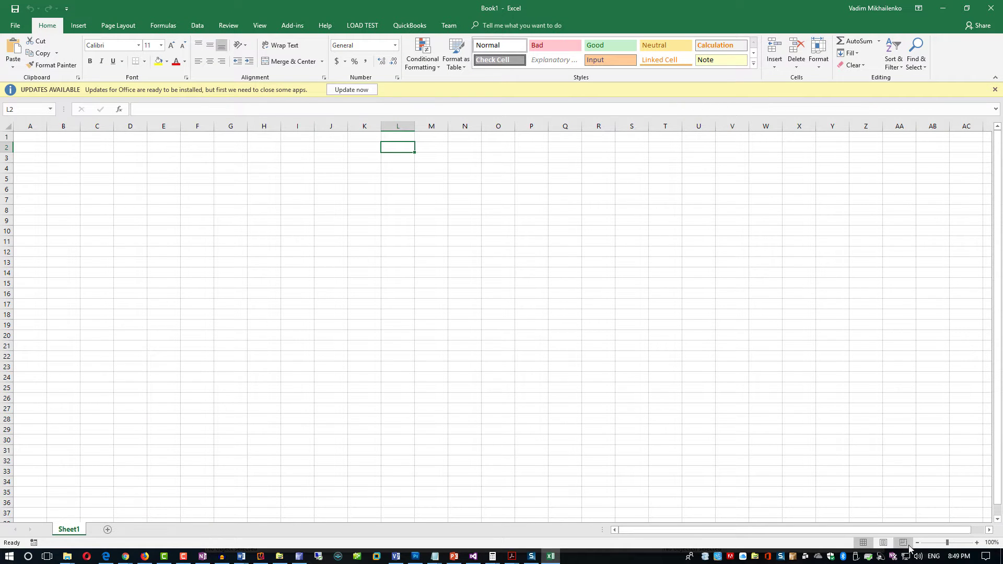
- Zoom the worksheet in to 270% and bring column A back into view
{"action": "left_click", "coordinate": [978, 544]}
{"action": "left_click", "coordinate": [978, 543]}
{"action": "left_click", "coordinate": [977, 544]}
{"action": "left_click", "coordinate": [978, 543]}
{"action": "left_click", "coordinate": [978, 543]}
{"action": "left_click", "coordinate": [978, 544]}
{"action": "left_click", "coordinate": [977, 544]}
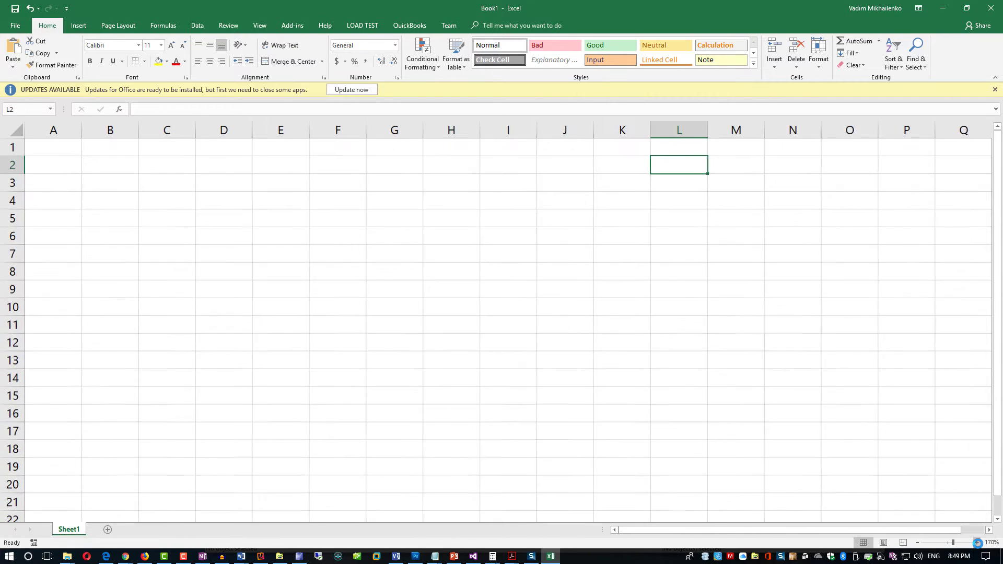
{"action": "left_click", "coordinate": [978, 543]}
{"action": "left_click", "coordinate": [978, 543]}
{"action": "left_click", "coordinate": [977, 543]}
{"action": "left_click", "coordinate": [978, 544]}
{"action": "left_click", "coordinate": [978, 543]}
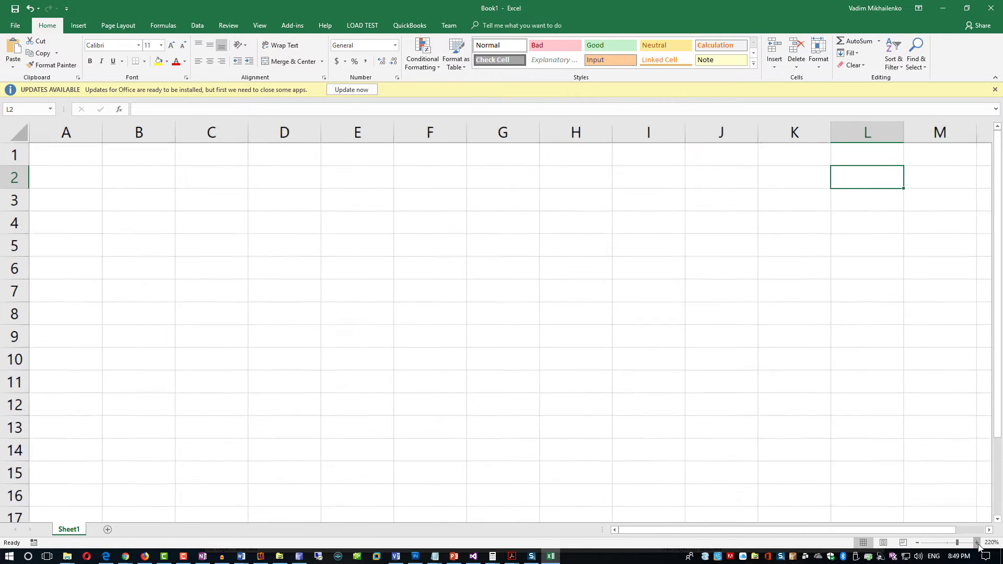
{"action": "left_click", "coordinate": [978, 544]}
{"action": "left_click", "coordinate": [977, 544]}
{"action": "left_click", "coordinate": [978, 543]}
{"action": "left_click", "coordinate": [978, 543]}
{"action": "left_click", "coordinate": [977, 543]}
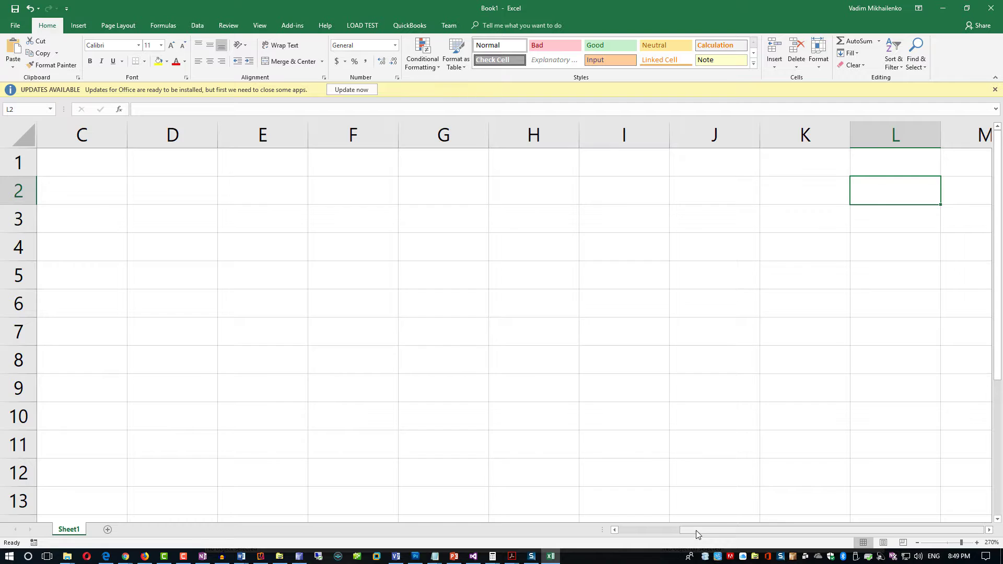
{"action": "left_click_drag", "start_coordinate": [689, 530], "coordinate": [622, 530]}
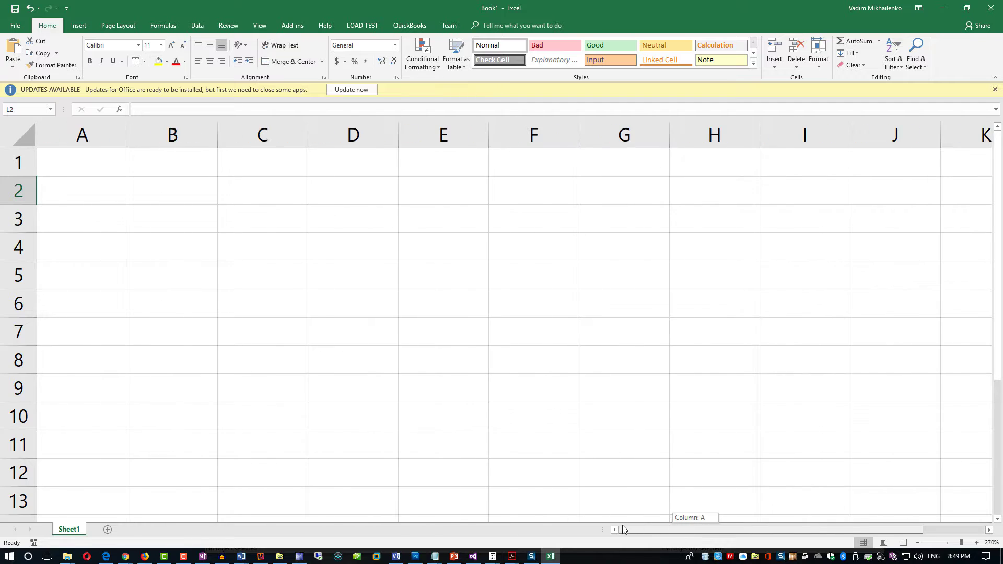
- Enter "HP Monitor" in cell B2 and widen column B to fit the text
{"action": "left_click", "coordinate": [189, 195]}
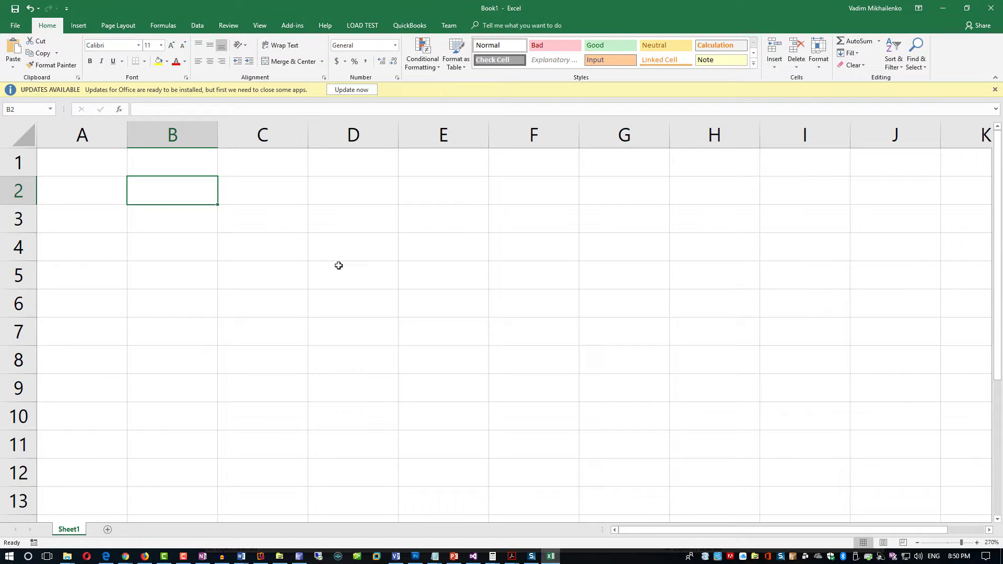
{"action": "type", "text": "HP M"}
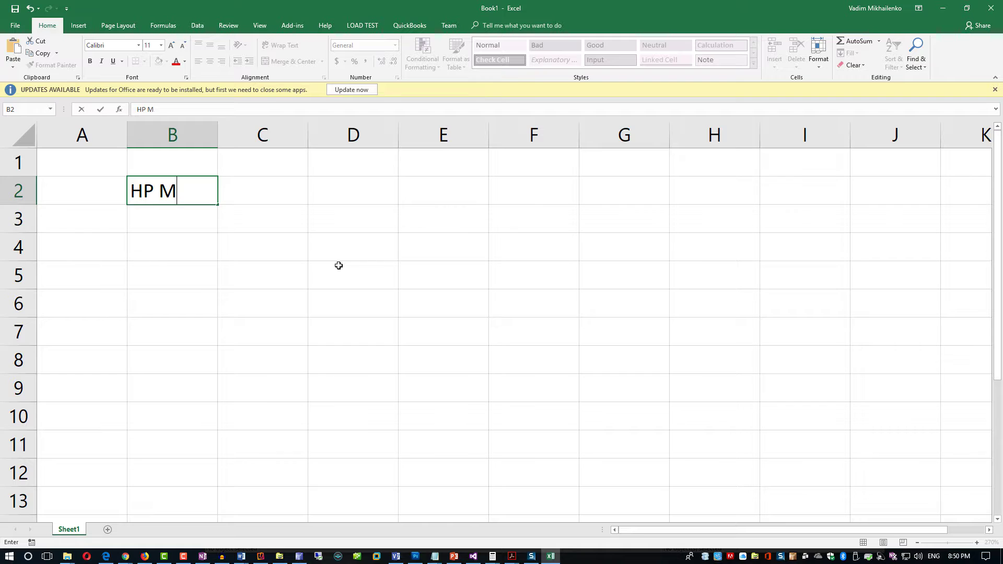
{"action": "type", "text": "onitor"}
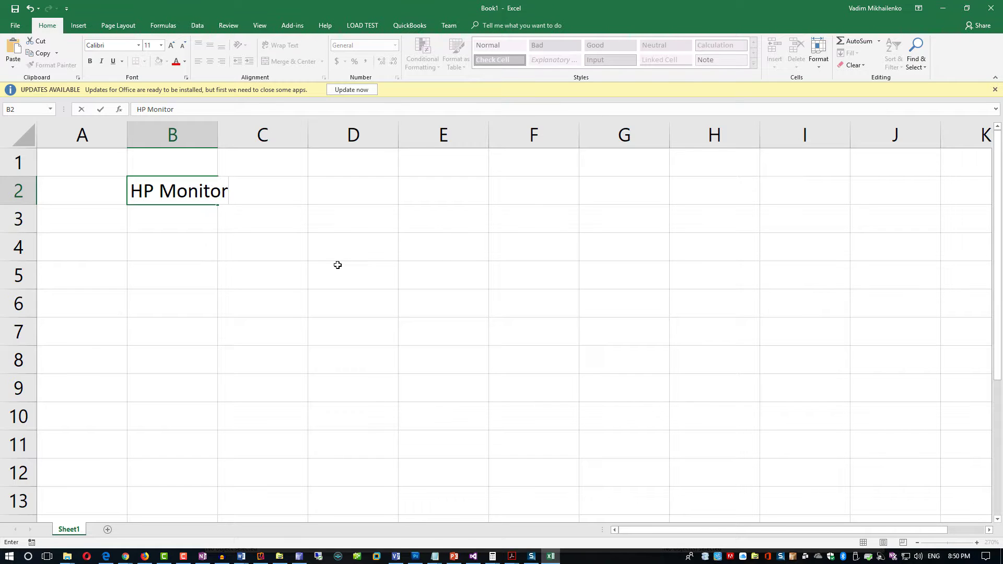
{"action": "left_click", "coordinate": [178, 244]}
{"action": "left_click_drag", "start_coordinate": [217, 135], "coordinate": [246, 135]}
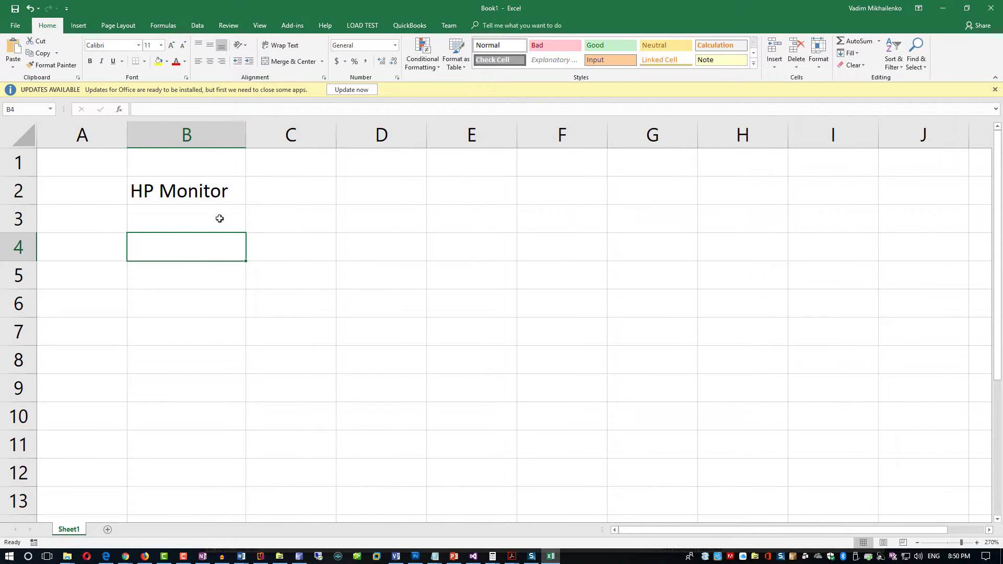
- Enter "Alexa" in cell B3 as the second item
{"action": "left_click", "coordinate": [205, 221]}
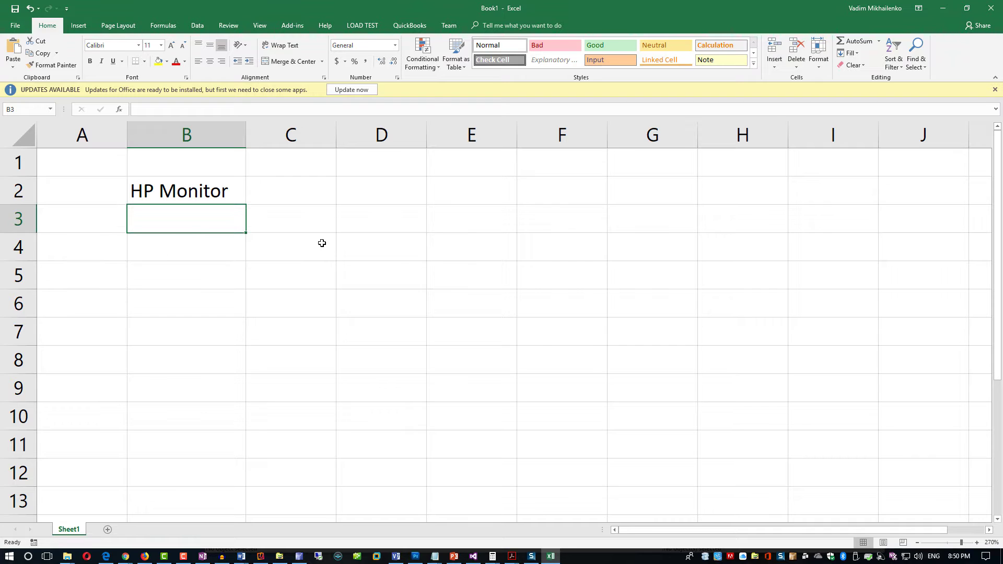
{"action": "type", "text": "Ale"}
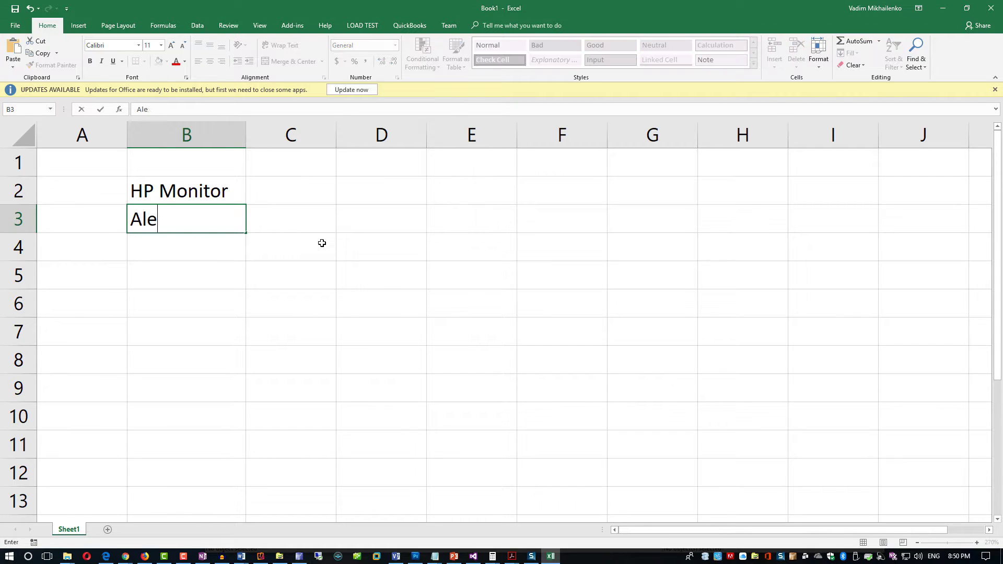
{"action": "type", "text": "xa"}
- Enter "Remote Control" in cell B4 and widen column B to fit it
{"action": "left_click", "coordinate": [179, 244]}
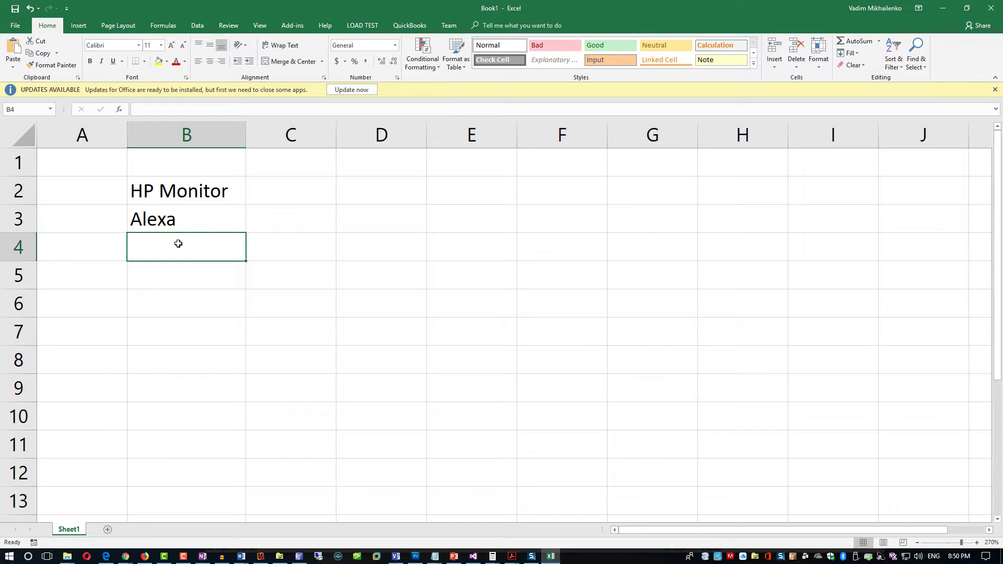
{"action": "type", "text": "Remote "}
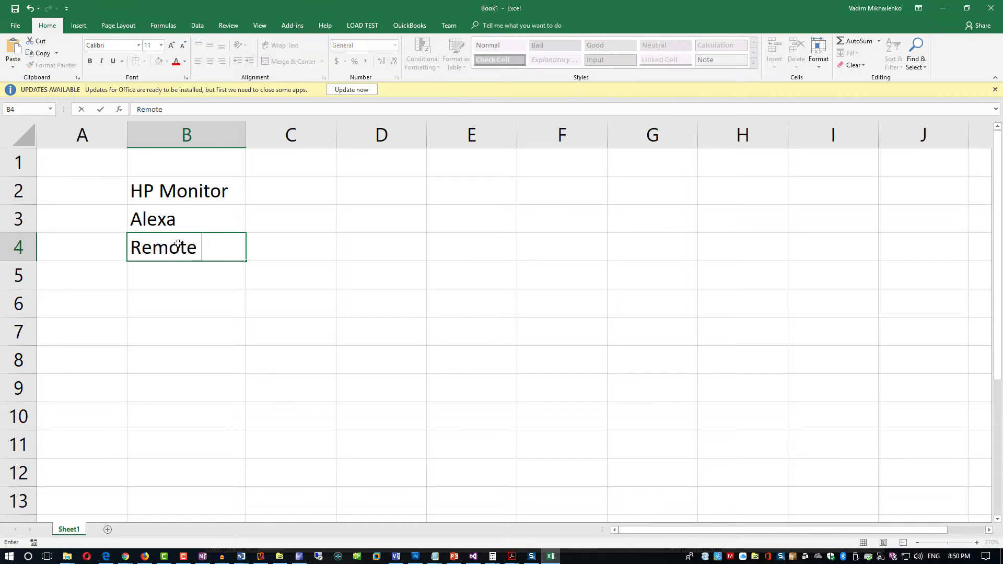
{"action": "type", "text": "Contro."}
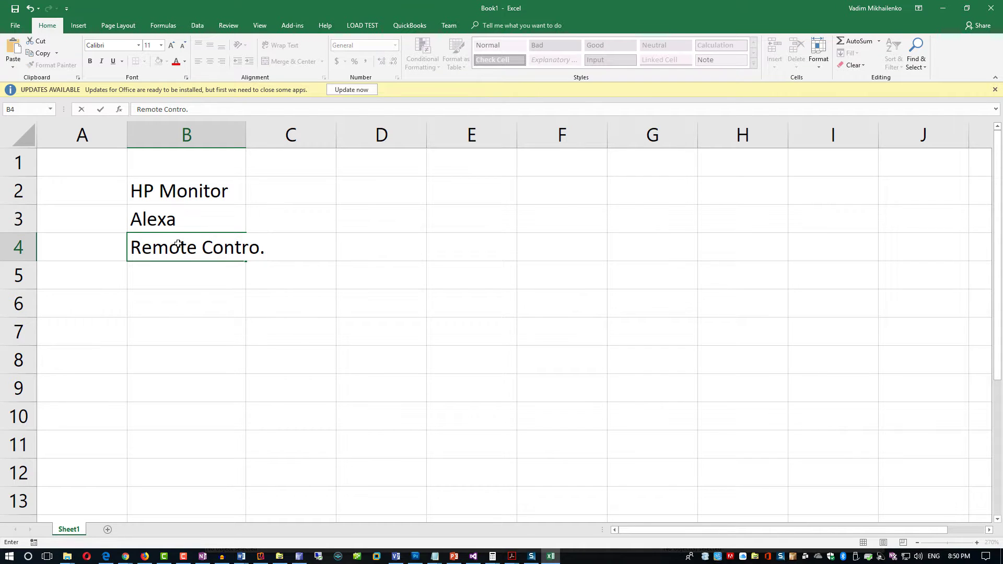
{"action": "key", "text": "BackSpace"}
{"action": "type", "text": "l"}
{"action": "left_click", "coordinate": [157, 303]}
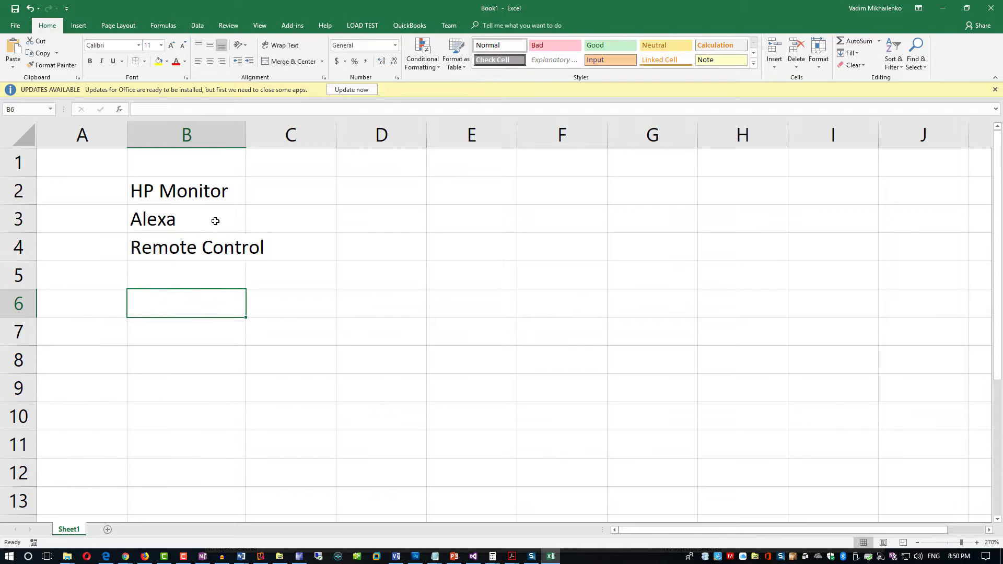
{"action": "left_click_drag", "start_coordinate": [247, 135], "coordinate": [294, 137]}
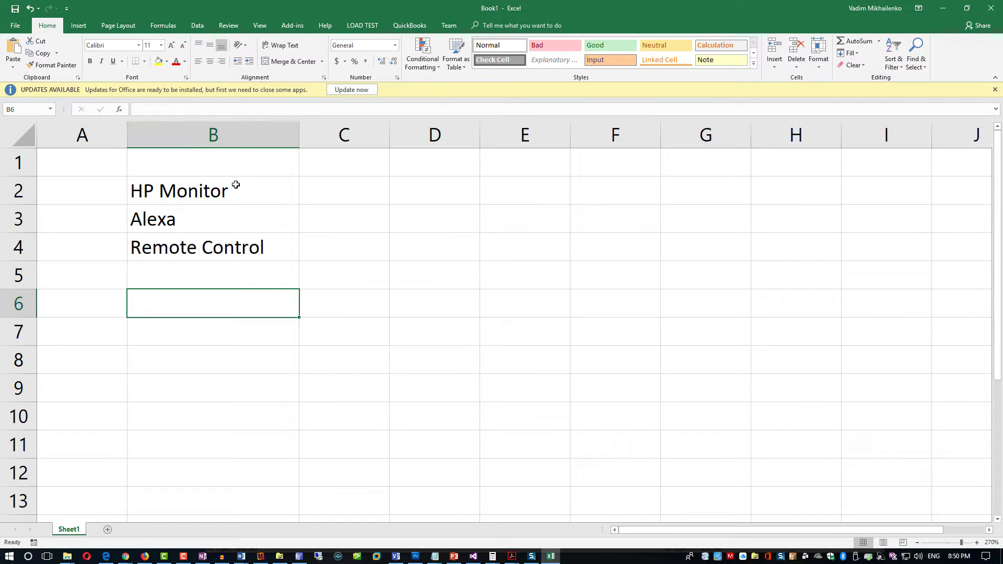
- Try bold, italic and underline one after another on the item names in B2:B4, removing each again
{"action": "left_click_drag", "start_coordinate": [239, 190], "coordinate": [244, 243]}
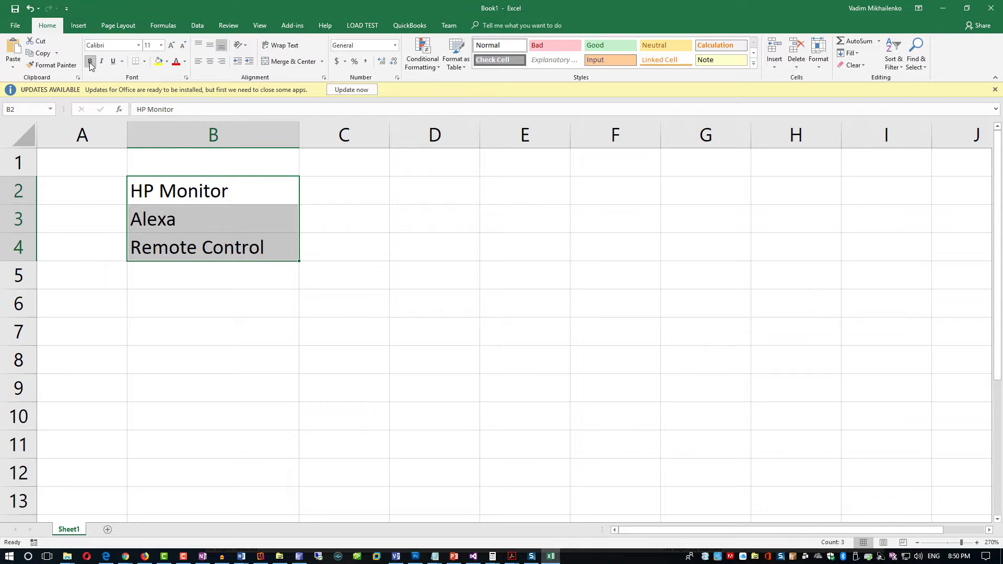
{"action": "left_click", "coordinate": [92, 64]}
{"action": "left_click", "coordinate": [90, 62]}
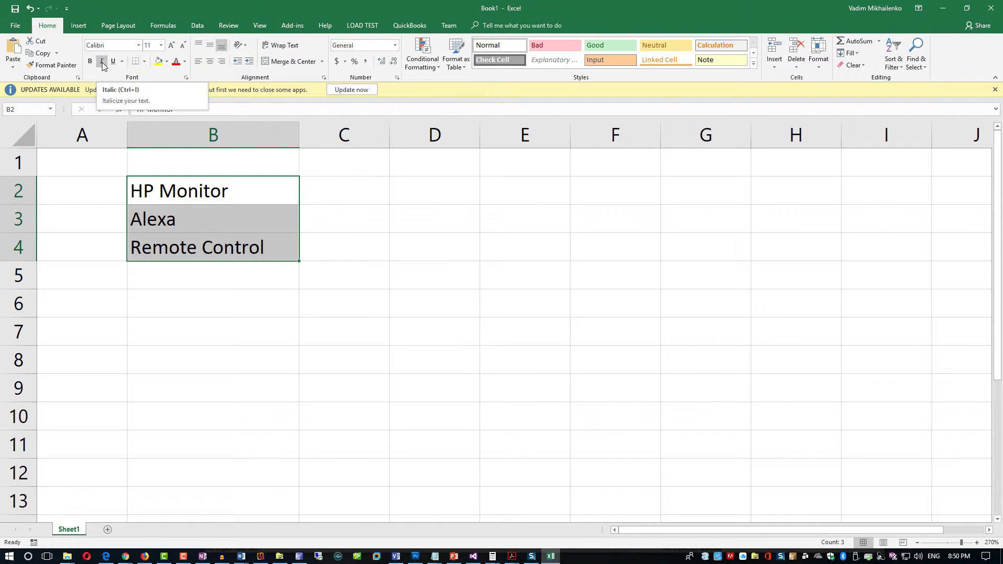
{"action": "left_click", "coordinate": [102, 62]}
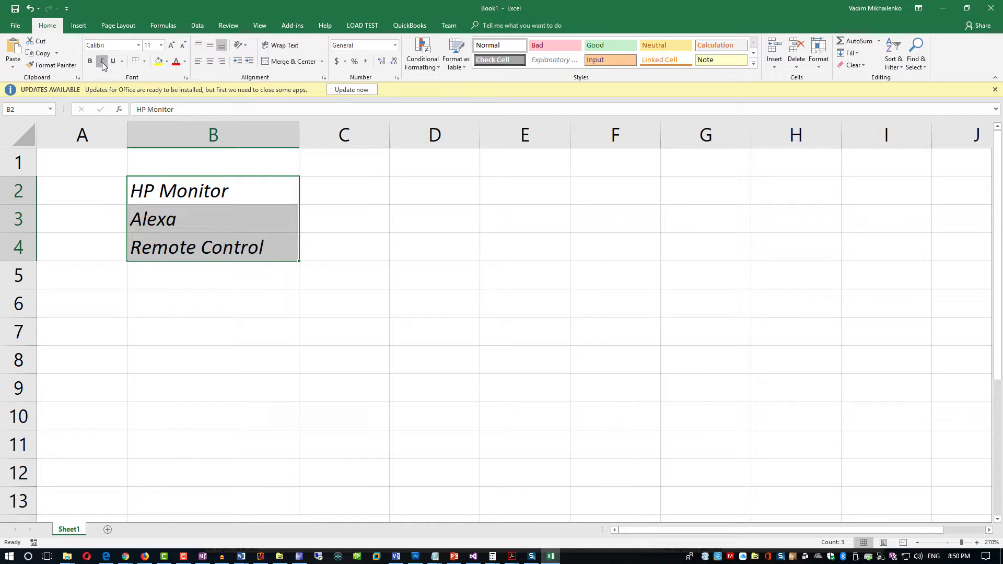
{"action": "left_click", "coordinate": [102, 62]}
{"action": "left_click", "coordinate": [112, 62]}
{"action": "left_click", "coordinate": [112, 62]}
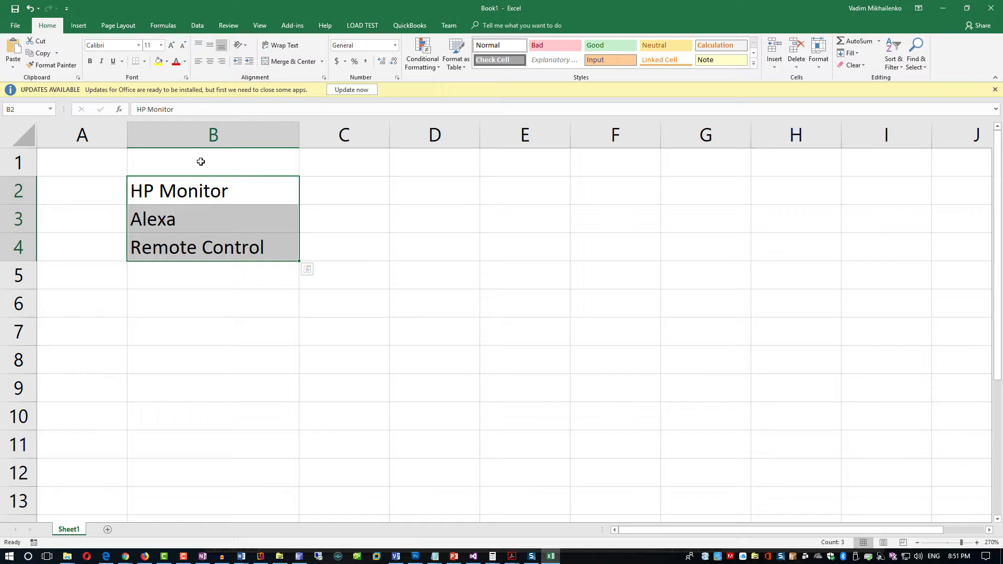
- Try centre and right alignment on the item names in B2:B4, finishing with centre alignment
{"action": "left_click", "coordinate": [211, 62]}
{"action": "left_click", "coordinate": [211, 62]}
{"action": "left_click", "coordinate": [221, 62]}
{"action": "left_click", "coordinate": [211, 61]}
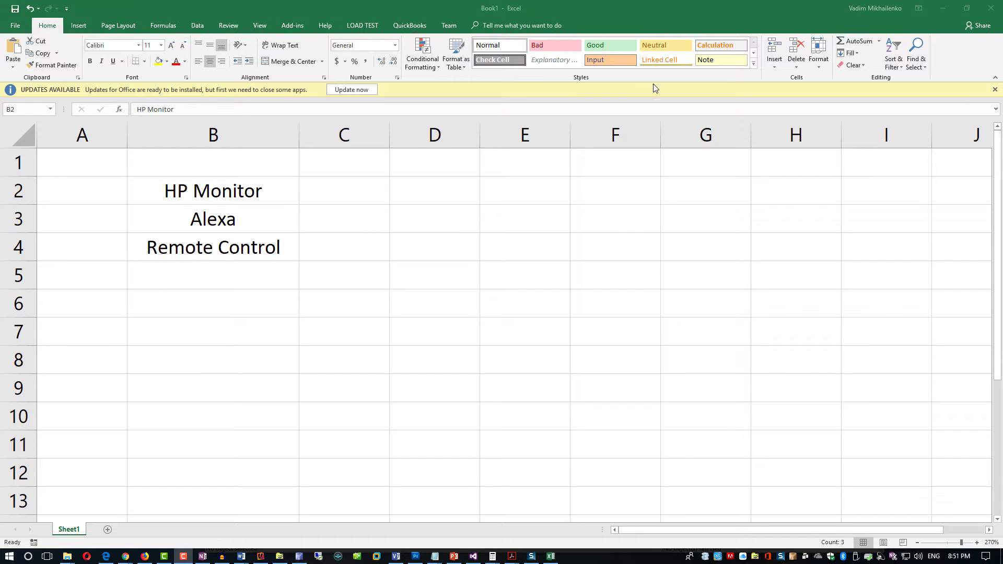
{"action": "left_click", "coordinate": [78, 26]}
{"action": "left_click", "coordinate": [118, 29]}
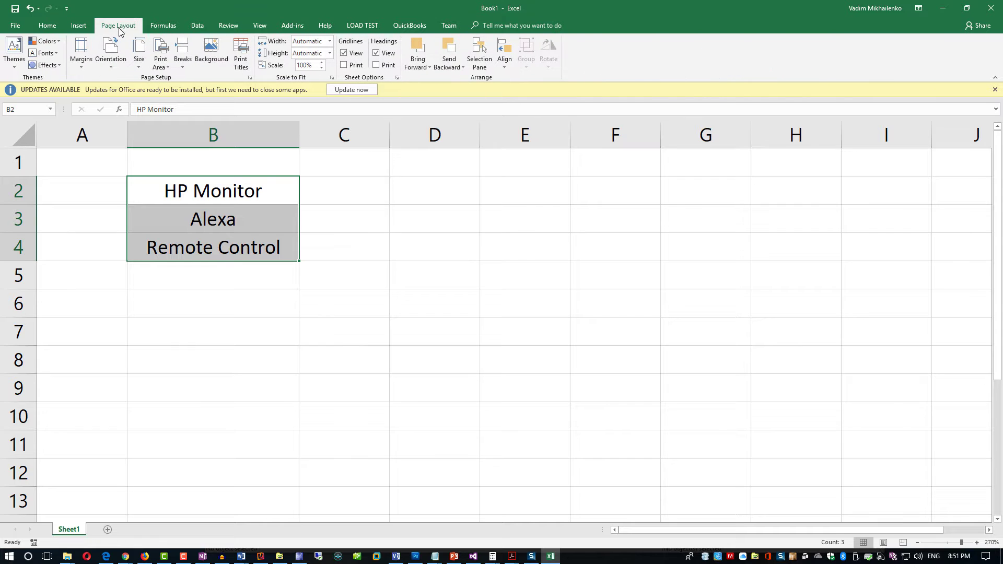
{"action": "left_click", "coordinate": [163, 27]}
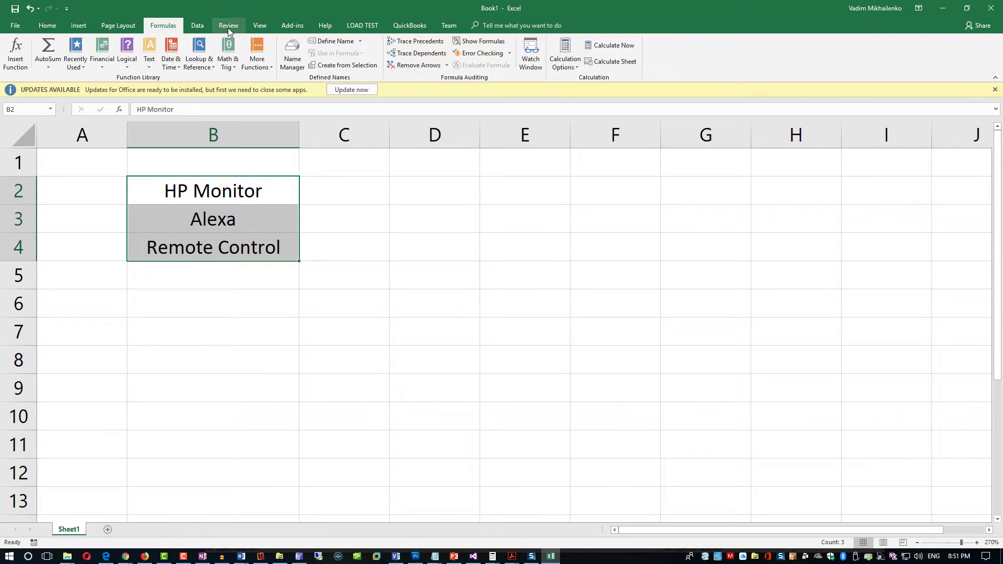
{"action": "left_click", "coordinate": [197, 26]}
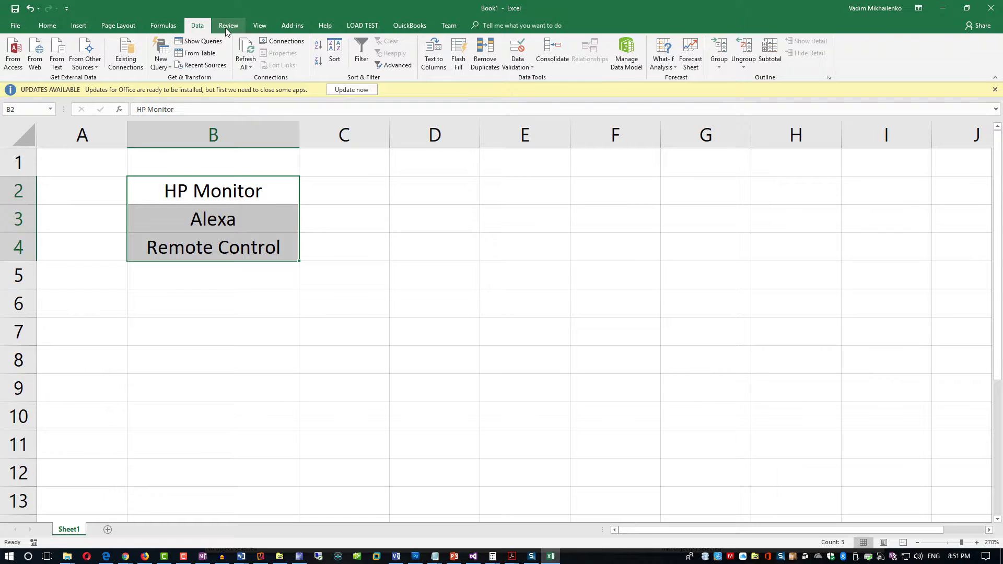
{"action": "left_click", "coordinate": [227, 30]}
{"action": "left_click", "coordinate": [260, 27]}
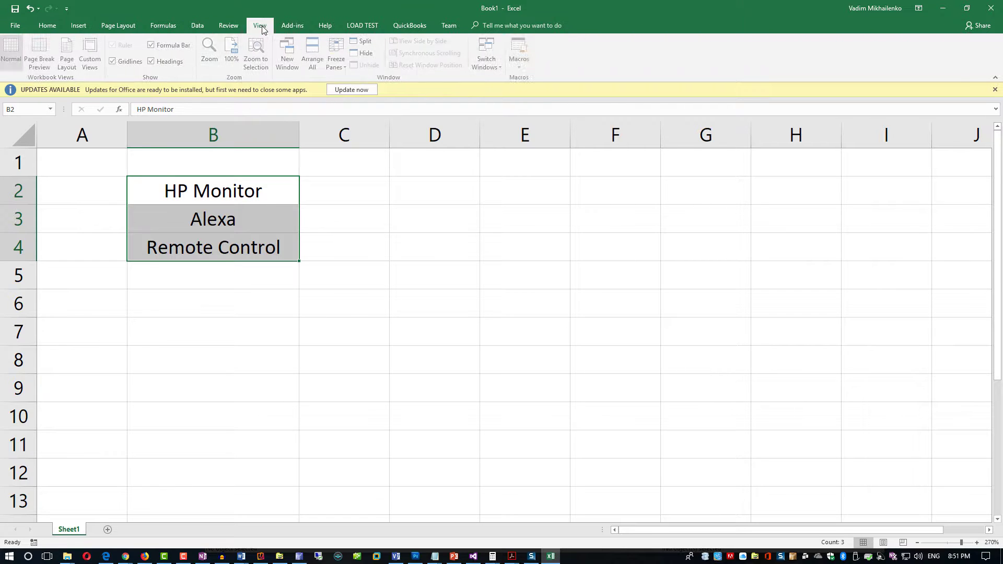
{"action": "left_click", "coordinate": [45, 28]}
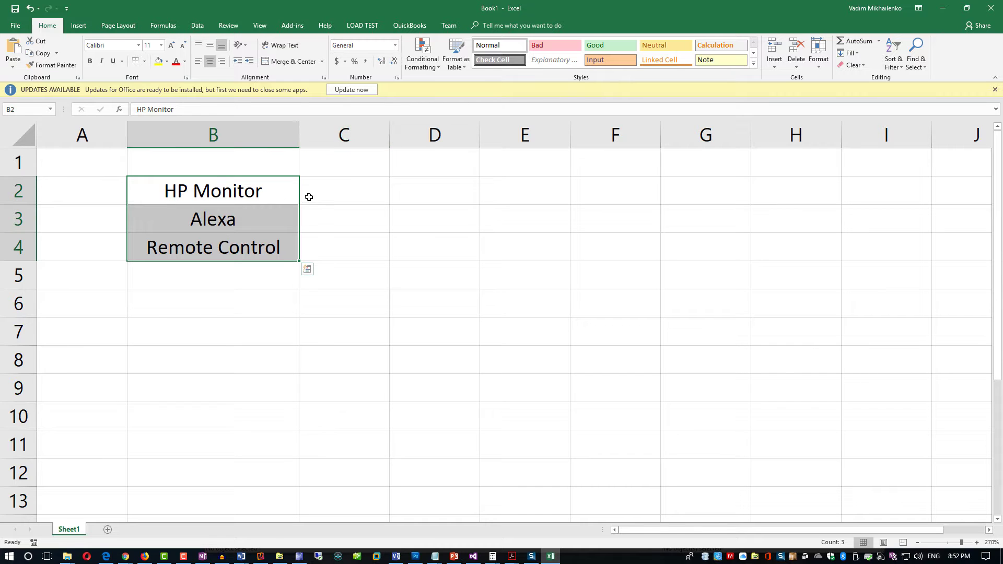
- Left-align the item names in cells B2:B4
{"action": "left_click", "coordinate": [342, 190]}
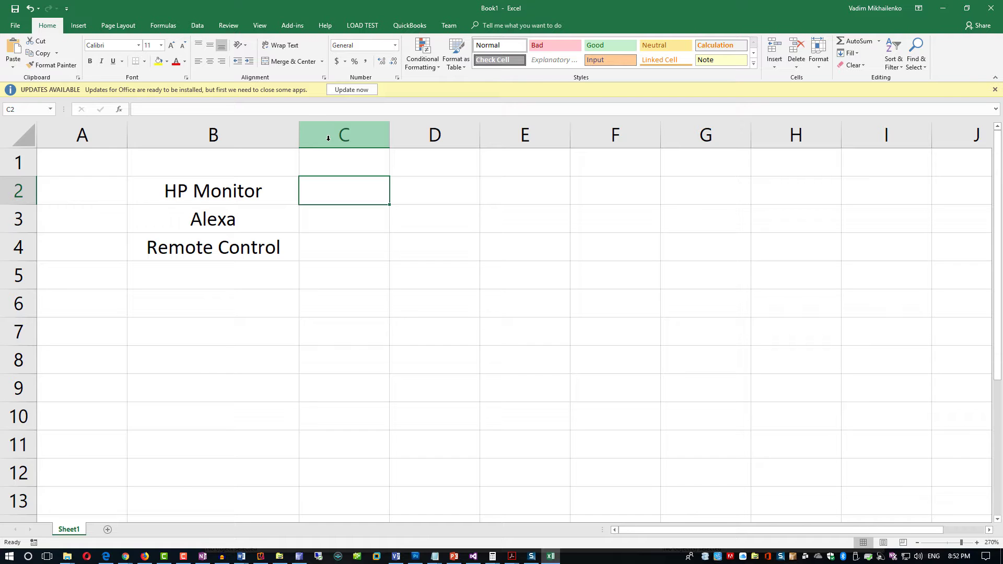
{"action": "left_click_drag", "start_coordinate": [199, 195], "coordinate": [208, 247]}
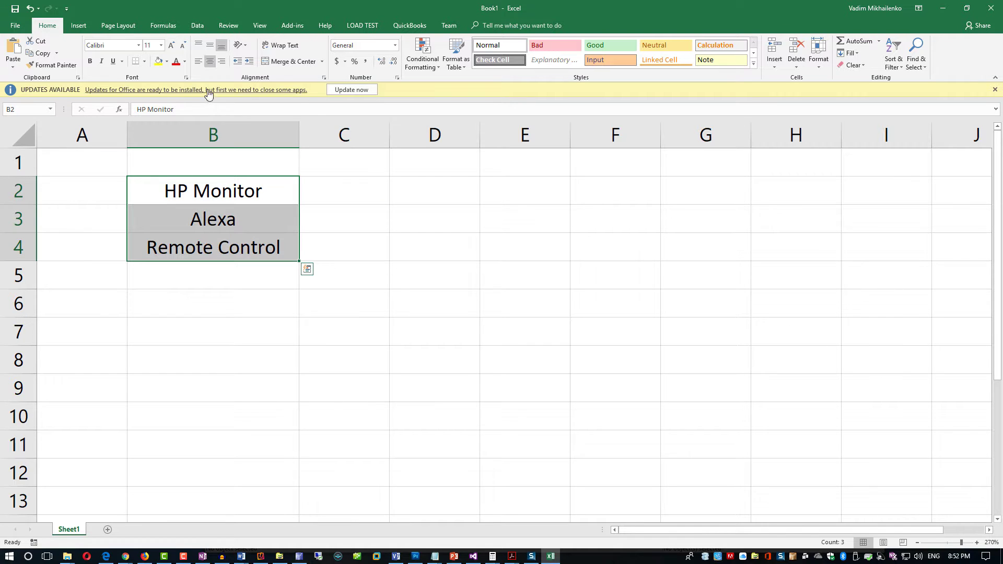
{"action": "left_click", "coordinate": [198, 61]}
- Enter the price 99.99 for the HP Monitor in cell C2
{"action": "left_click", "coordinate": [341, 193]}
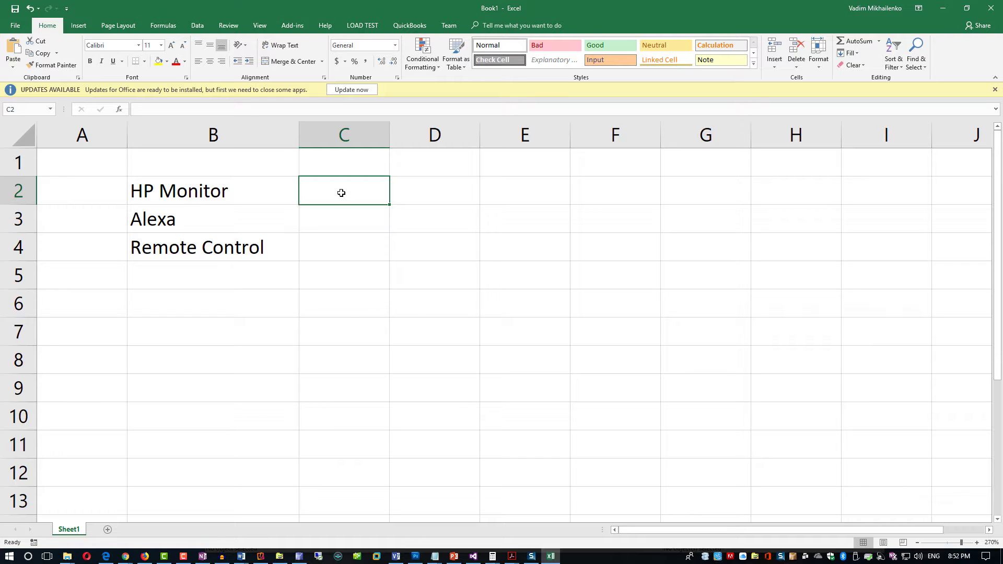
{"action": "type", "text": "99"}
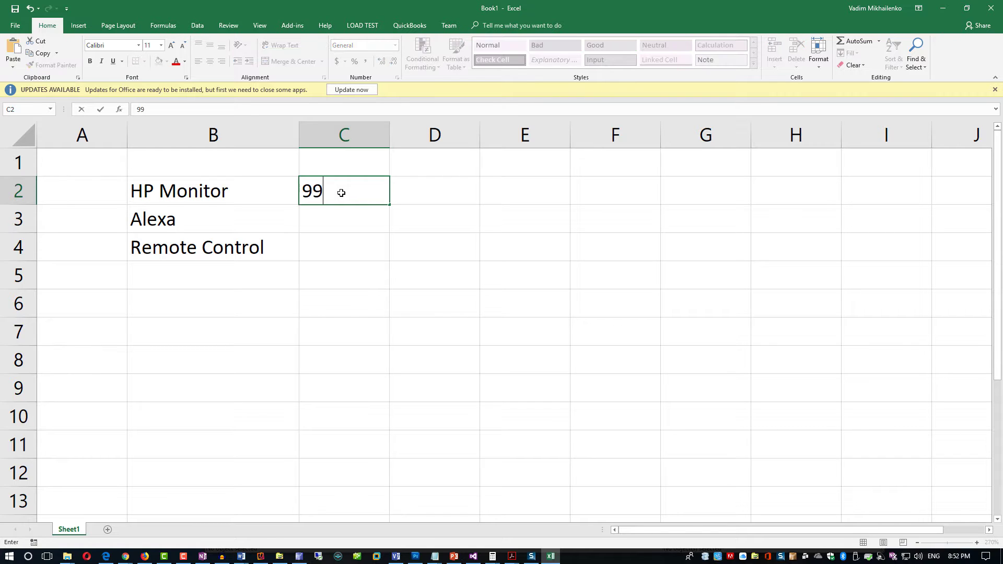
{"action": "type", "text": ".99"}
{"action": "key", "text": "Return"}
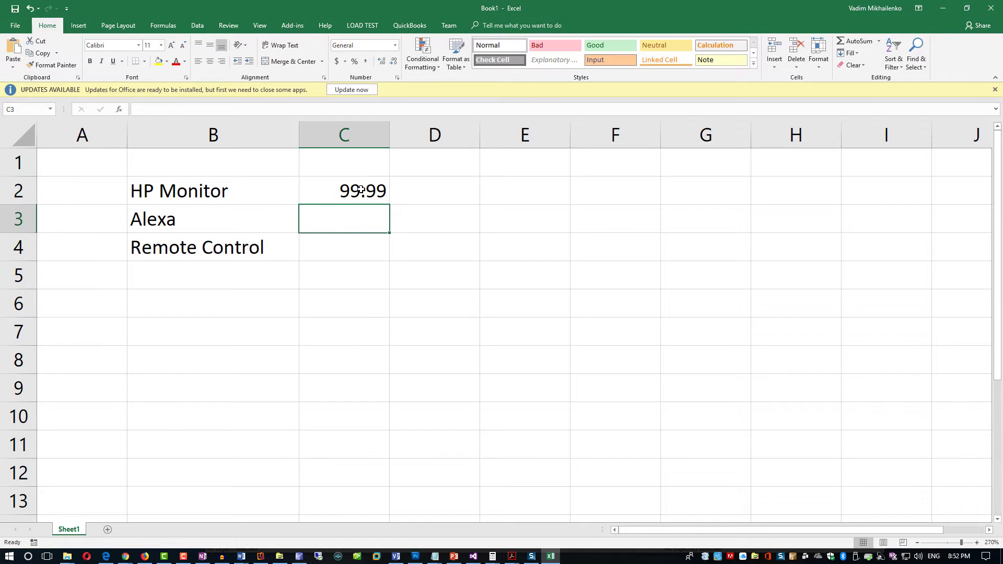
- Apply the Accounting number format with a dollar sign to cell C2 and look over the other available number formats
{"action": "left_click", "coordinate": [360, 189]}
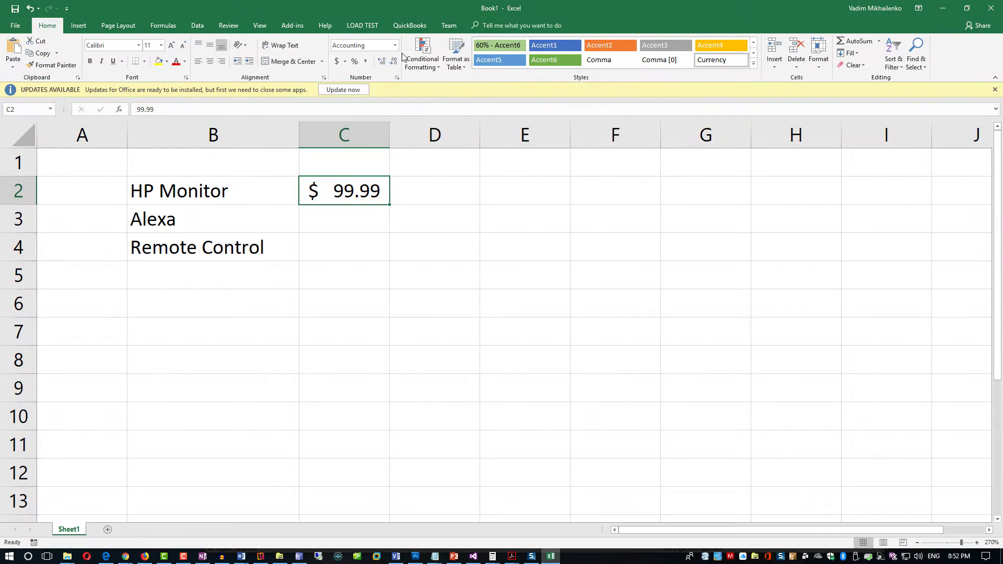
{"action": "left_click", "coordinate": [396, 45]}
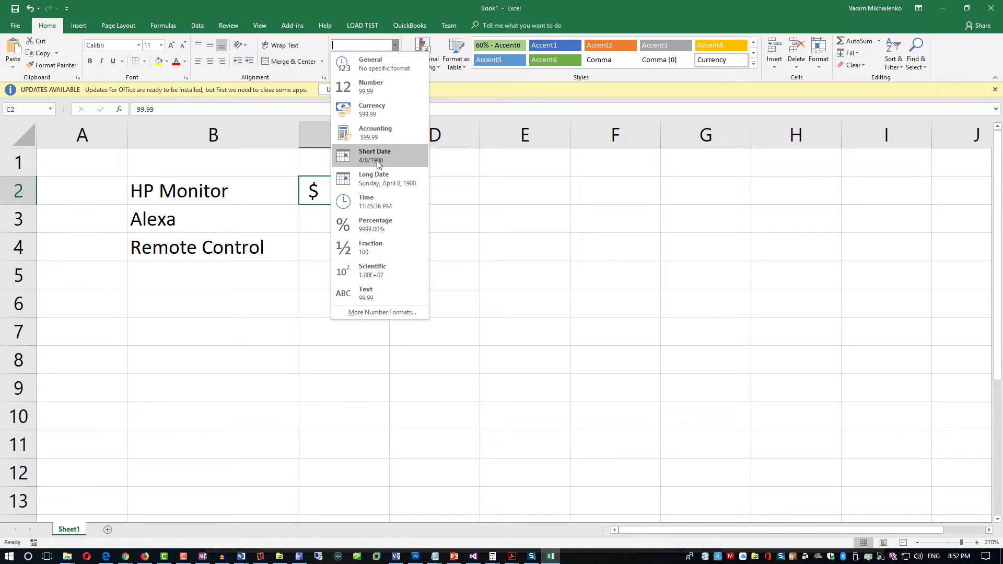
{"action": "left_click", "coordinate": [525, 259]}
- Copy the HP Monitor price from C2 into C3 and change the Alexa price to 49.99
{"action": "left_click", "coordinate": [336, 218]}
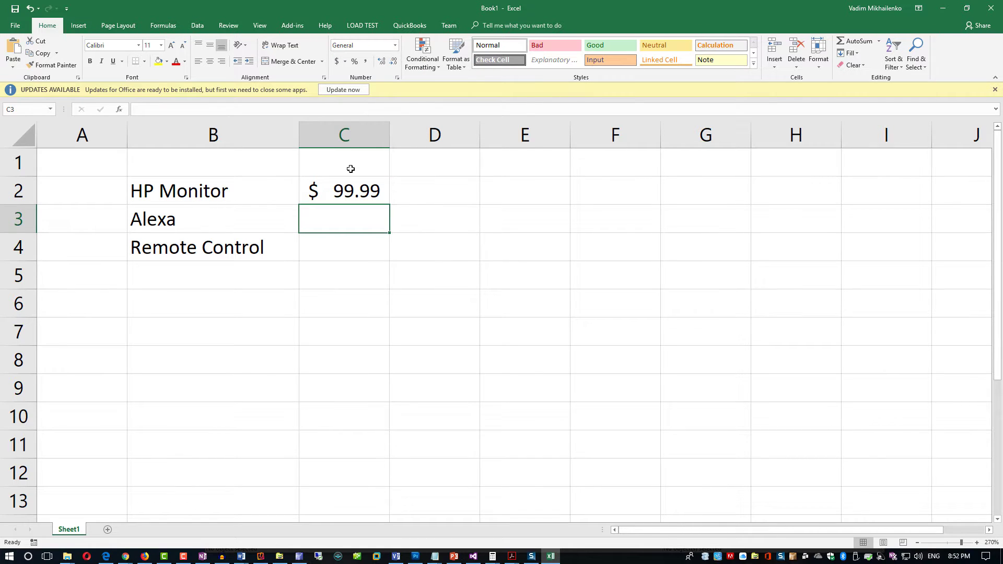
{"action": "left_click", "coordinate": [330, 189]}
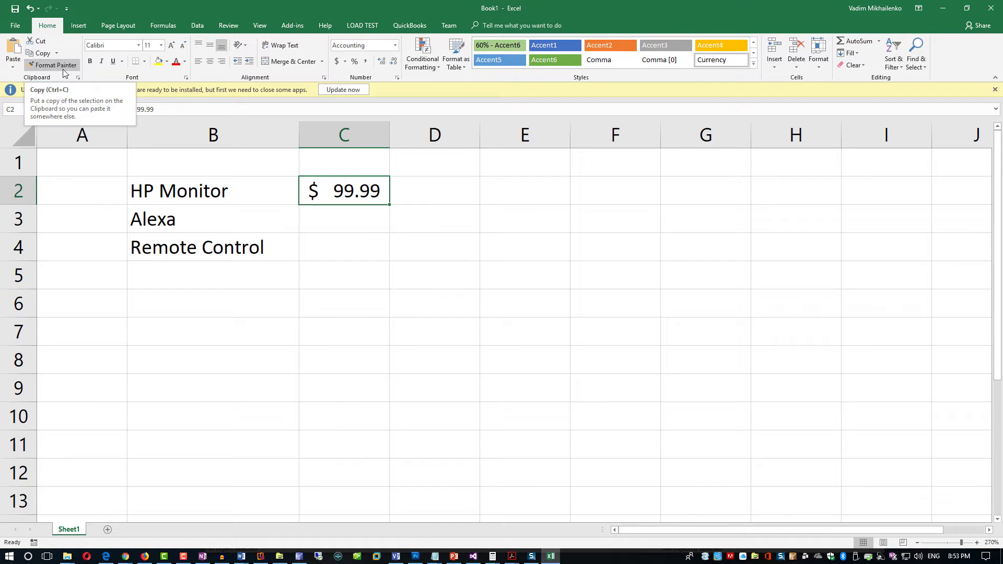
{"action": "left_click", "coordinate": [43, 54]}
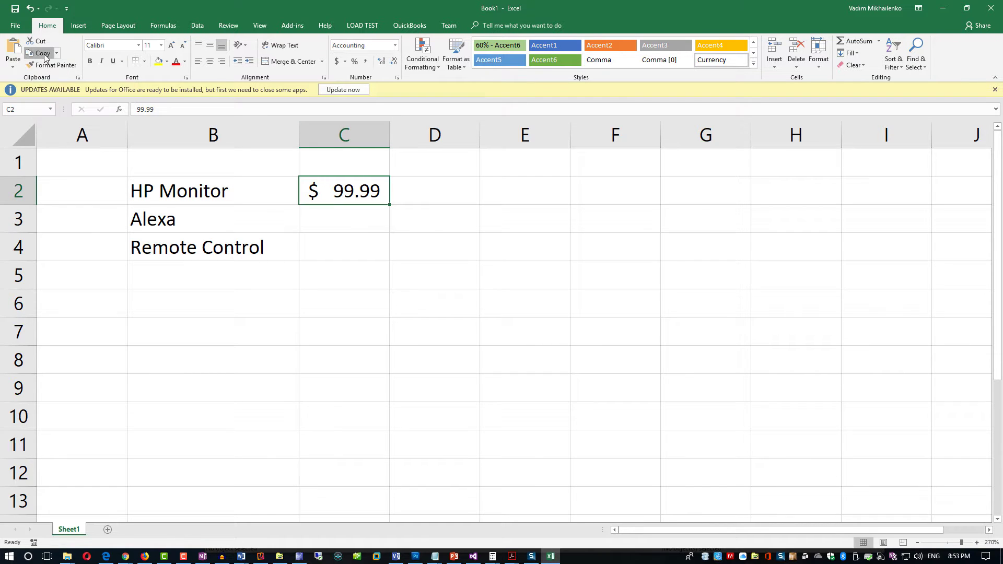
{"action": "left_click", "coordinate": [333, 222]}
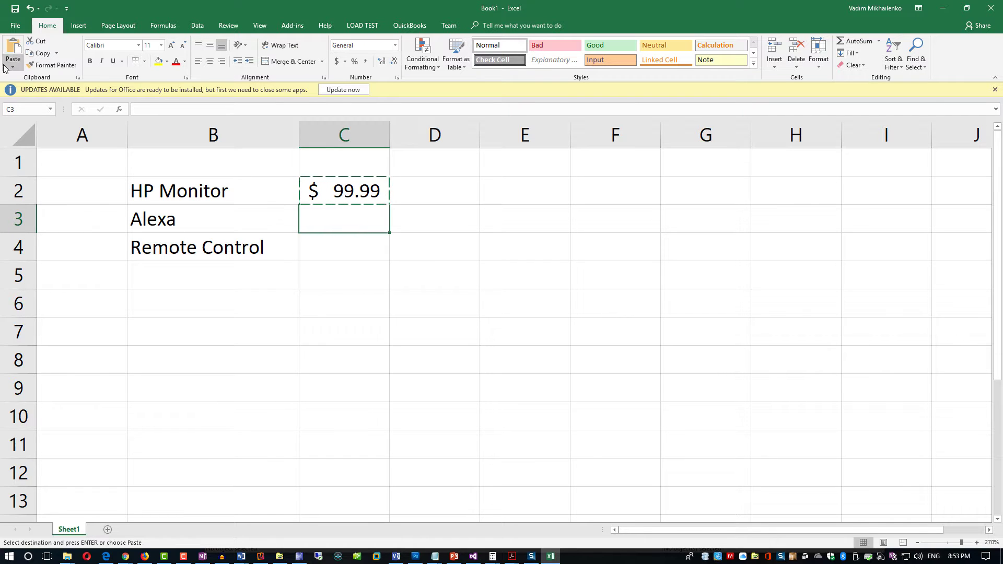
{"action": "left_click", "coordinate": [13, 49]}
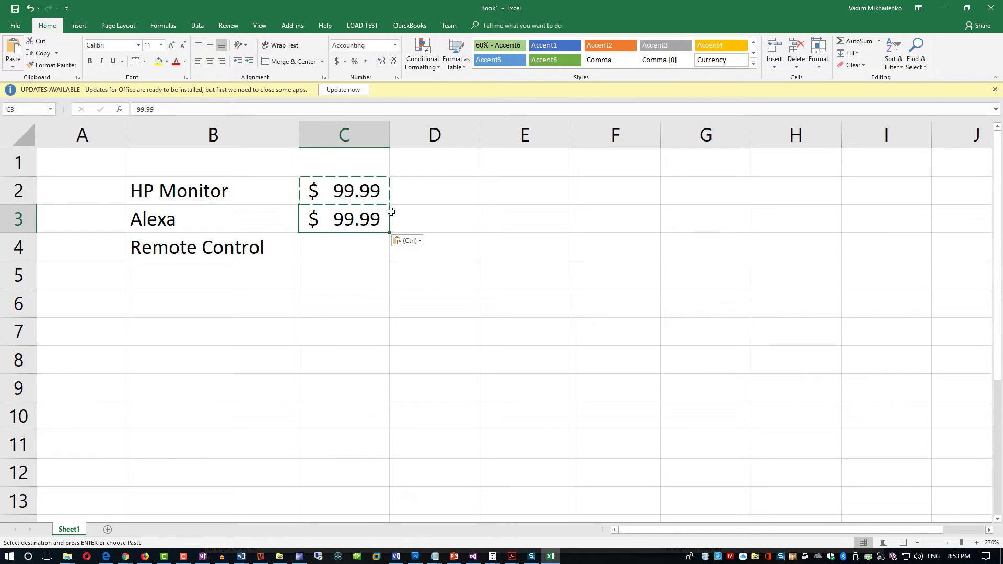
{"action": "double_click", "coordinate": [351, 216]}
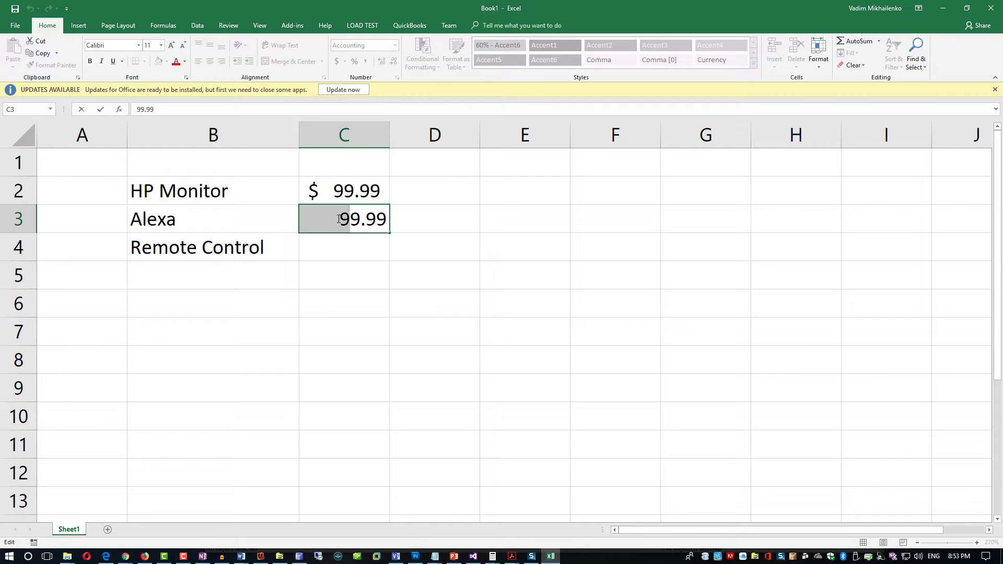
{"action": "left_click", "coordinate": [352, 249]}
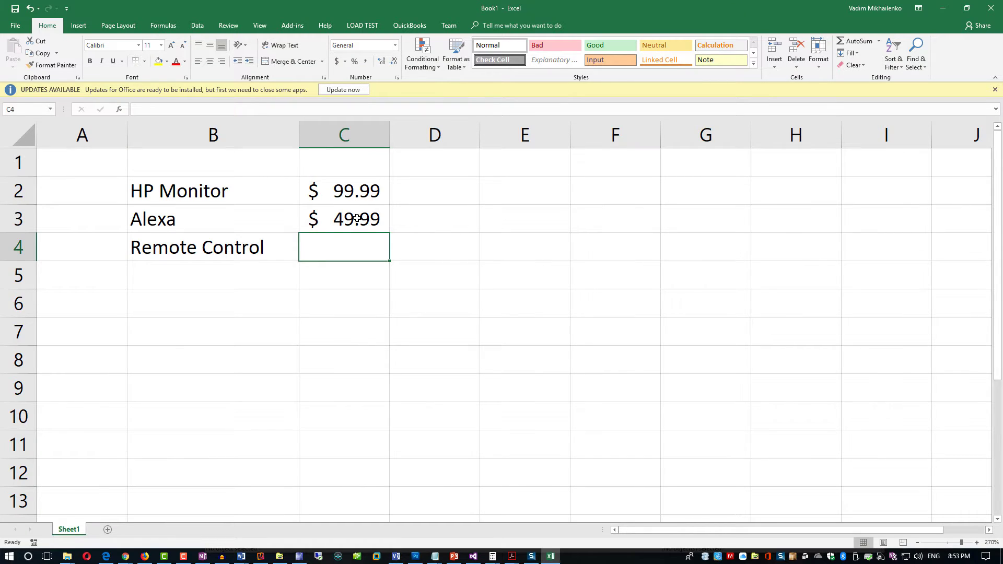
- Copy the Alexa price from C3 into C4 and change the Remote Control price to 9.99
{"action": "left_click", "coordinate": [337, 216]}
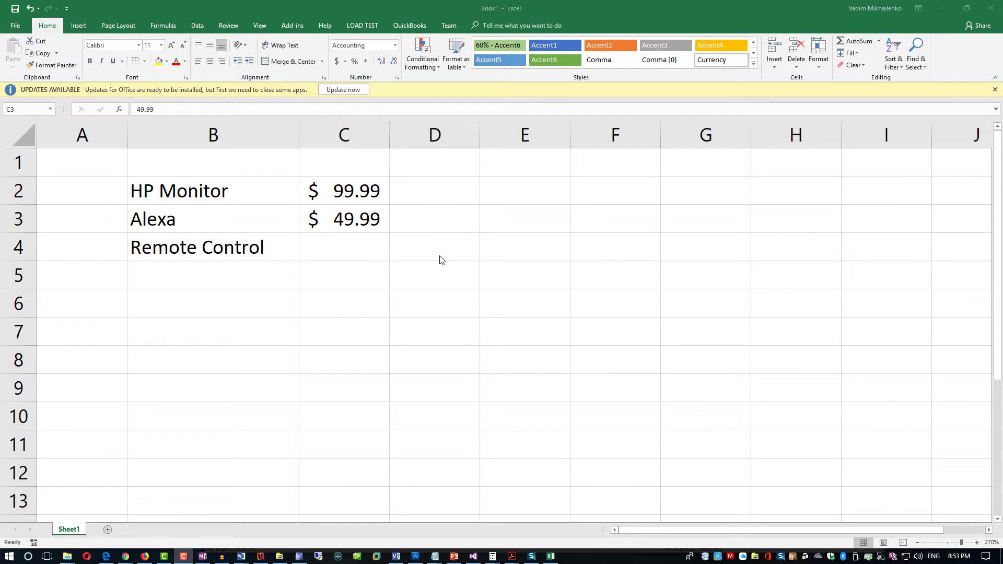
{"action": "left_click", "coordinate": [345, 222]}
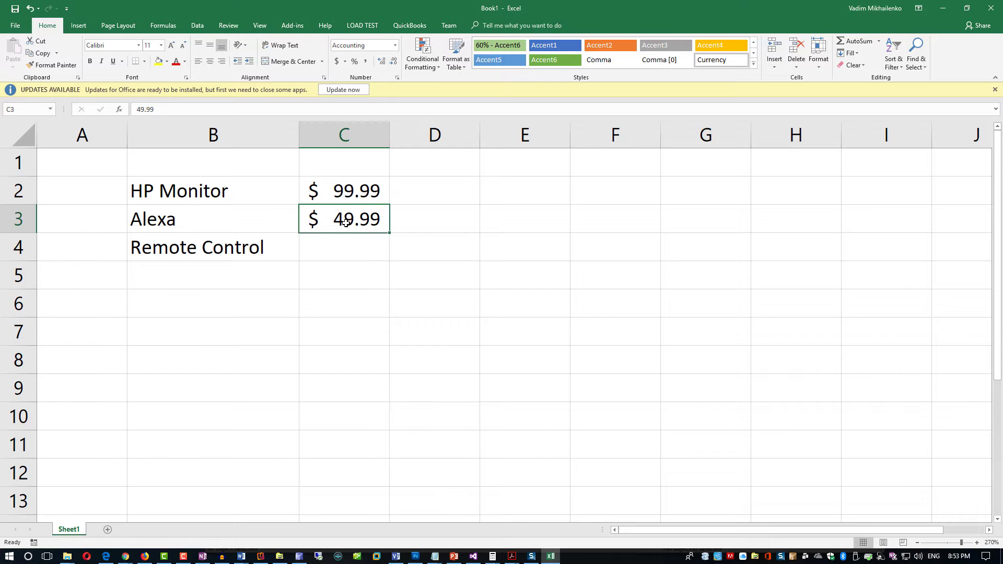
{"action": "key", "text": "ctrl+c"}
{"action": "left_click", "coordinate": [331, 249]}
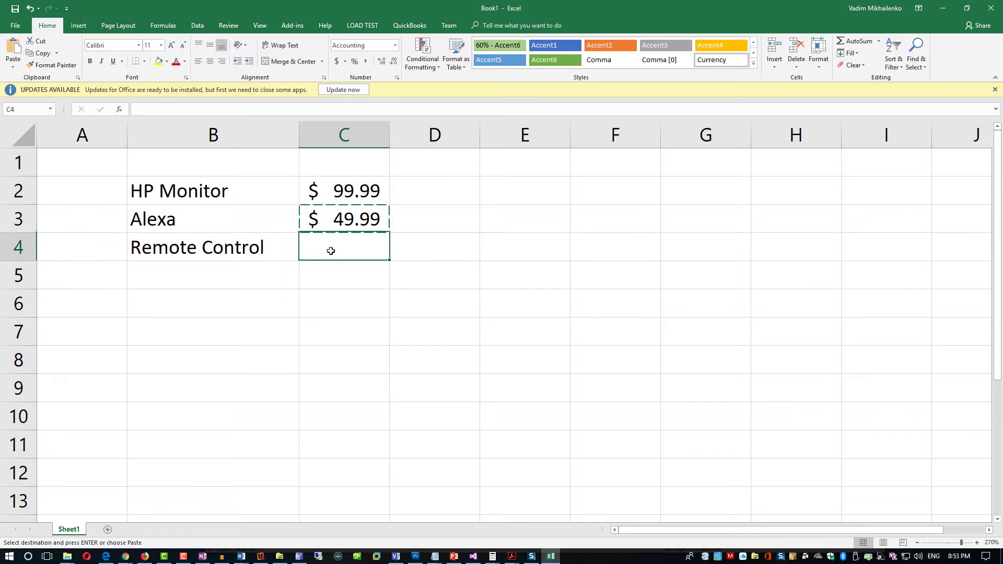
{"action": "key", "text": "ctrl+v"}
{"action": "double_click", "coordinate": [349, 247]}
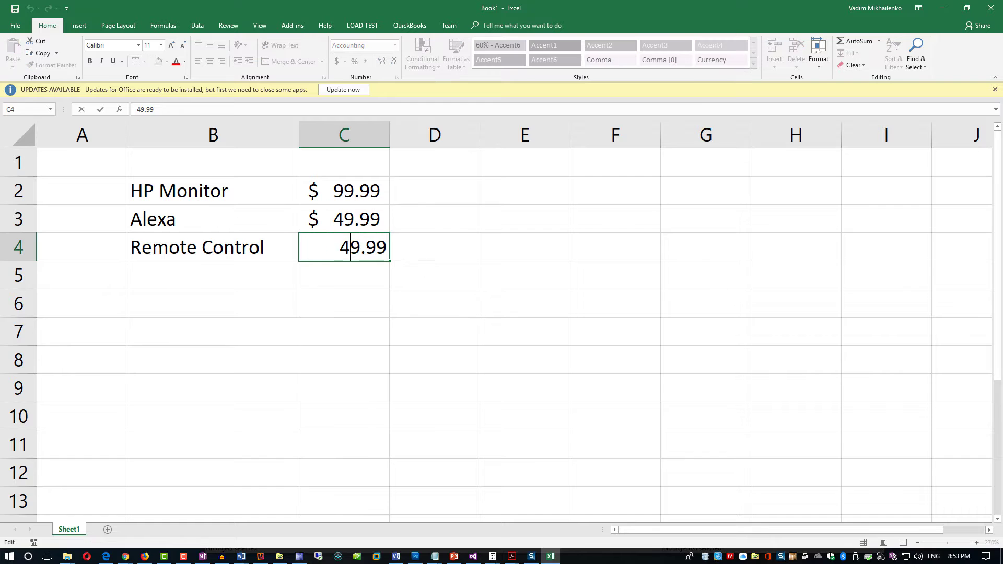
{"action": "key", "text": "BackSpace"}
{"action": "left_click", "coordinate": [362, 296]}
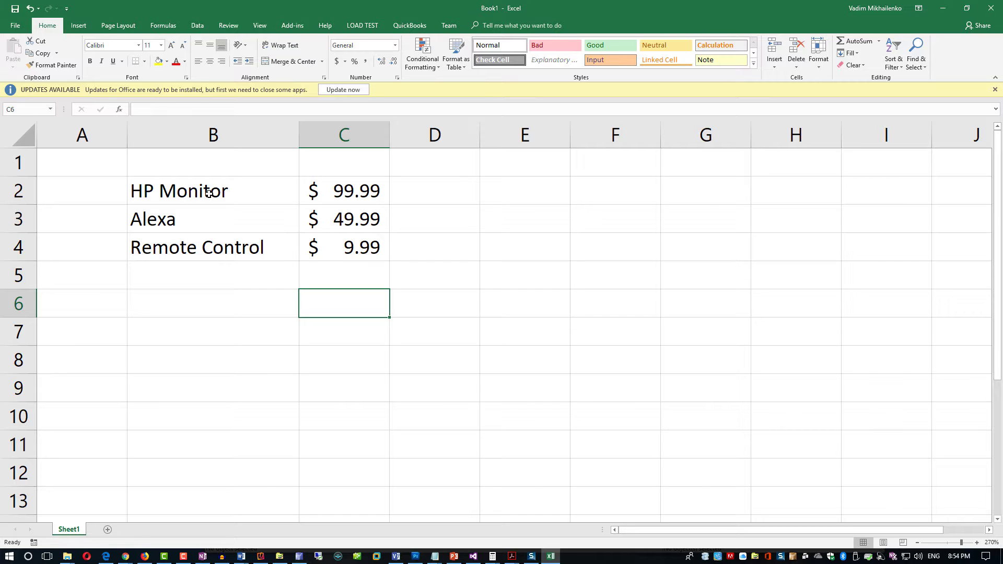
- Apply all borders to the item and price cells B2:C4
{"action": "left_click_drag", "start_coordinate": [208, 192], "coordinate": [321, 253]}
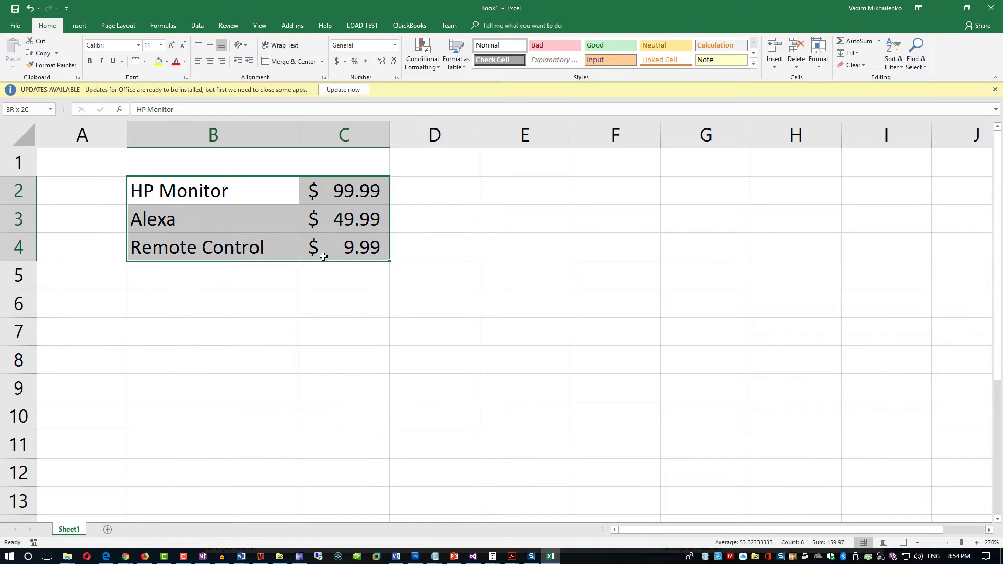
{"action": "left_click", "coordinate": [144, 62]}
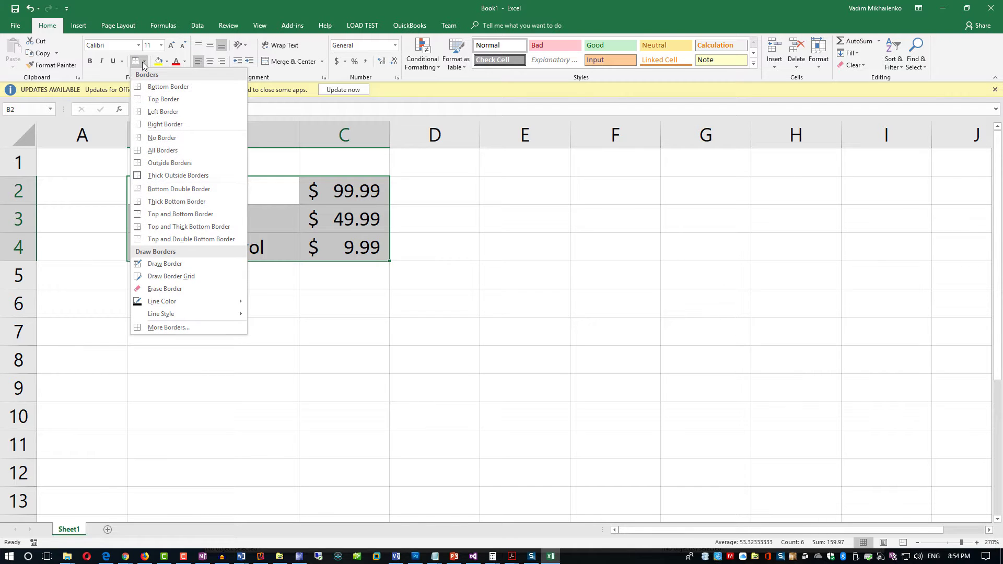
{"action": "left_click", "coordinate": [161, 151]}
{"action": "left_click", "coordinate": [300, 295]}
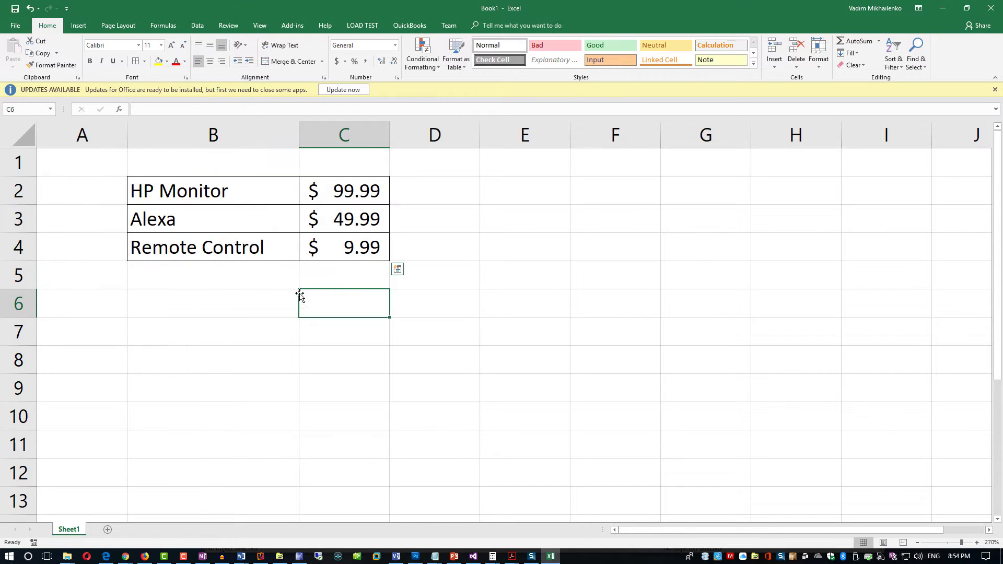
- Enter the column headings Item in B1 and Price in C1
{"action": "left_click_drag", "start_coordinate": [345, 188], "coordinate": [190, 180]}
{"action": "left_click", "coordinate": [184, 163]}
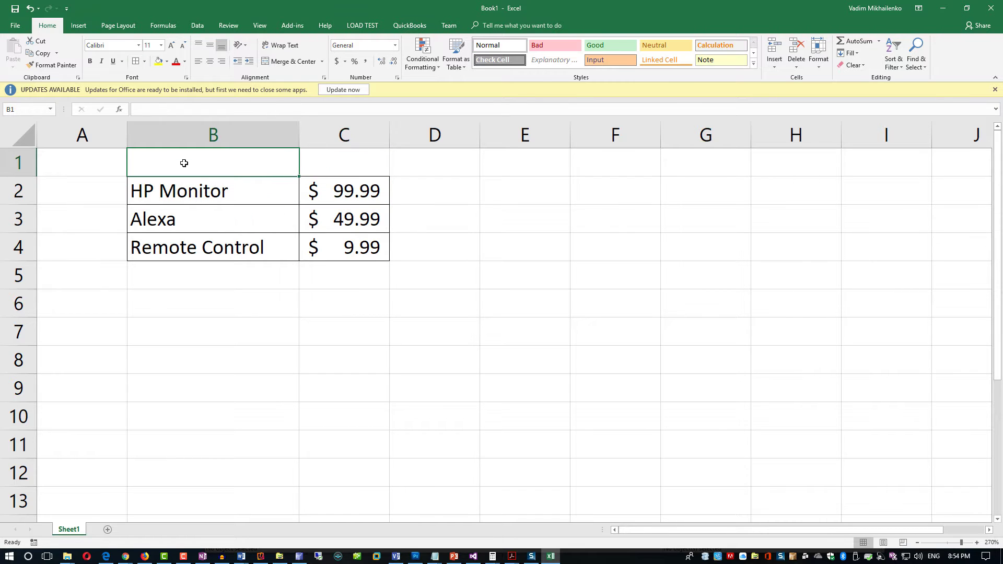
{"action": "type", "text": "Item"}
{"action": "key", "text": "Tab"}
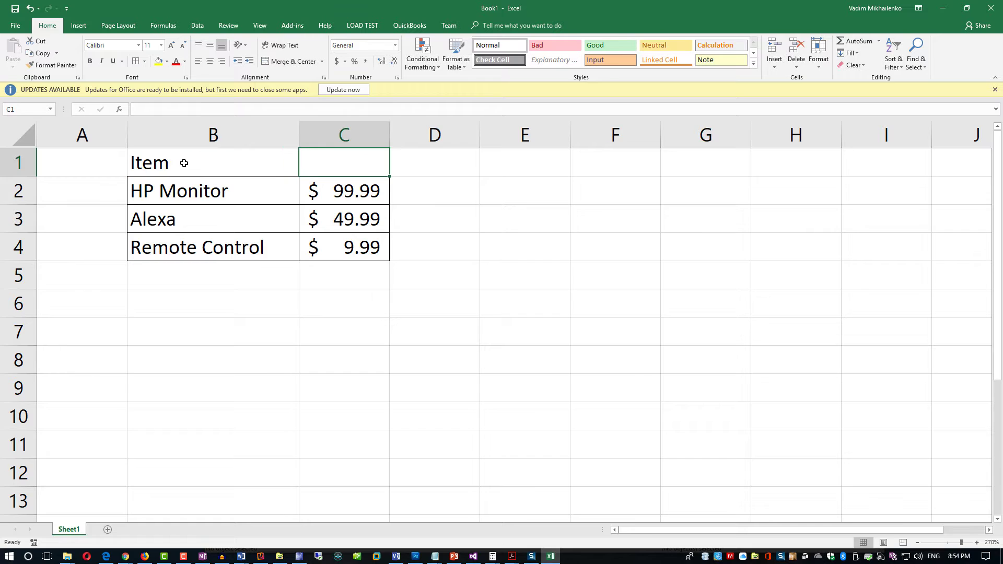
{"action": "type", "text": "Price"}
{"action": "left_click", "coordinate": [426, 310]}
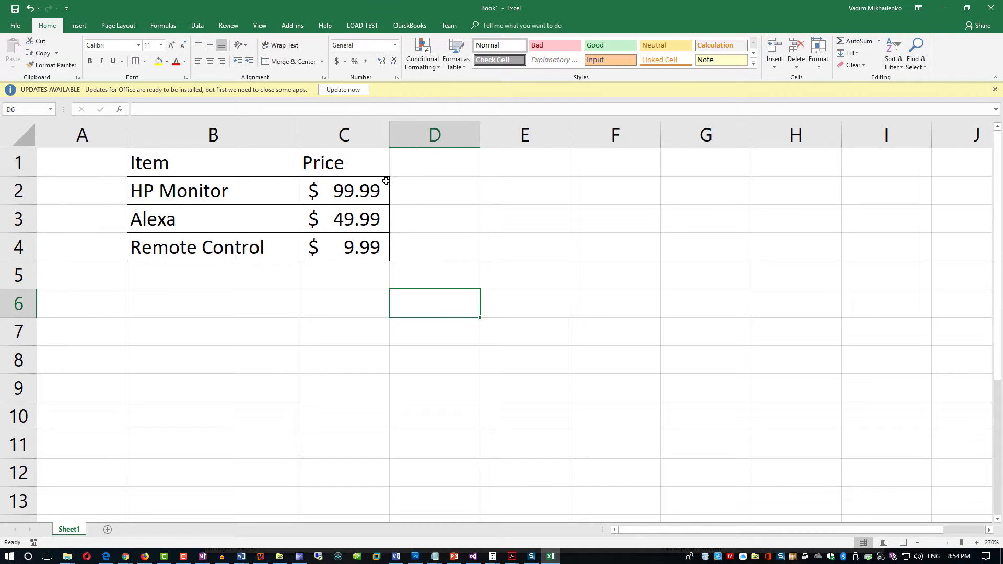
- Fill the heading cells B1:C1 with light gold and add borders to them
{"action": "left_click_drag", "start_coordinate": [369, 163], "coordinate": [207, 148]}
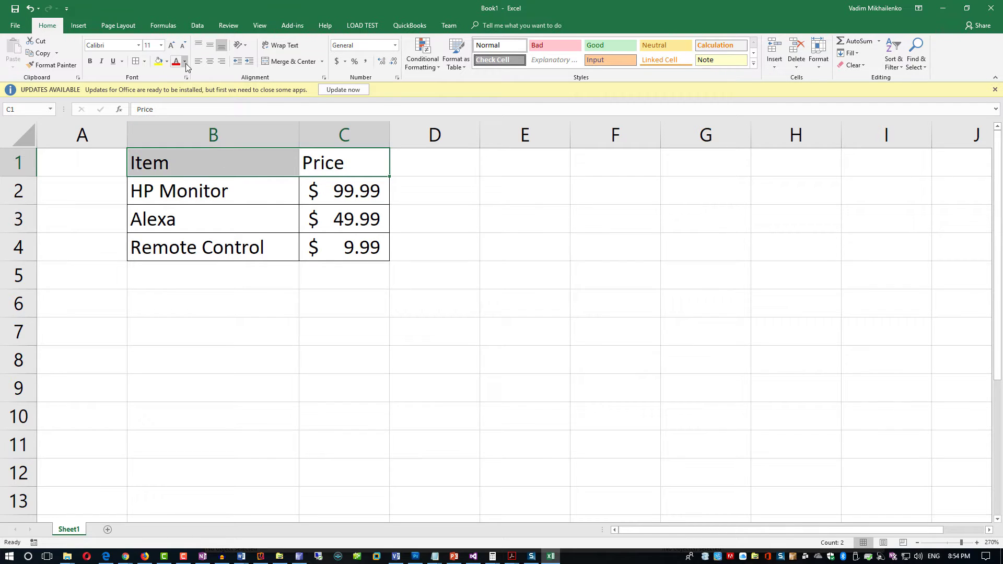
{"action": "left_click", "coordinate": [166, 61]}
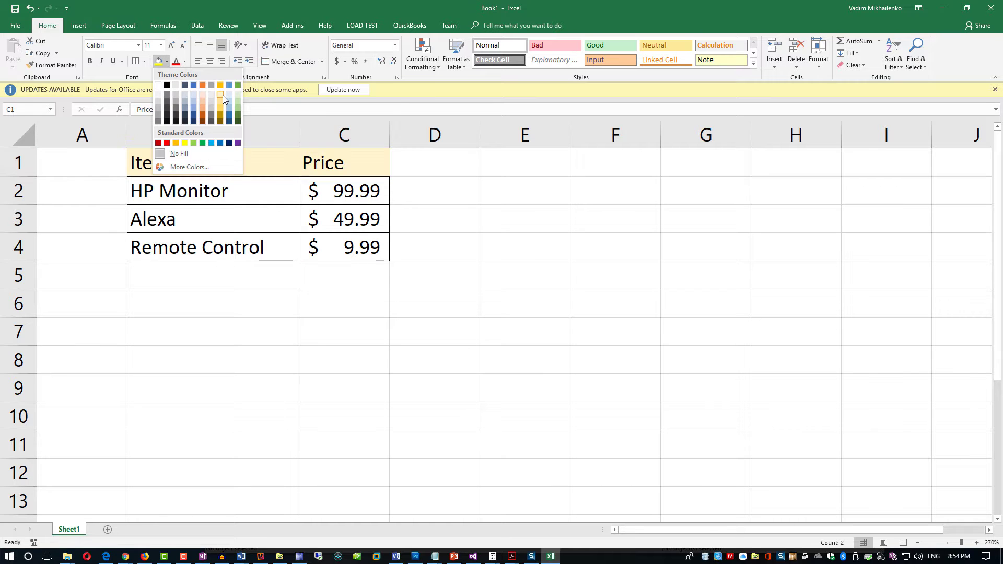
{"action": "left_click", "coordinate": [223, 95]}
{"action": "left_click", "coordinate": [325, 312]}
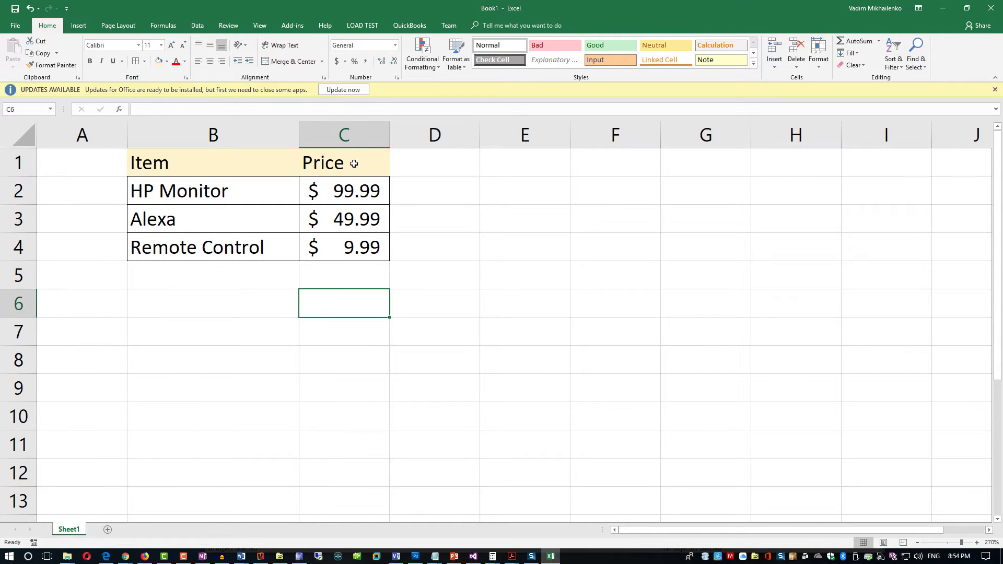
{"action": "left_click_drag", "start_coordinate": [354, 164], "coordinate": [174, 143]}
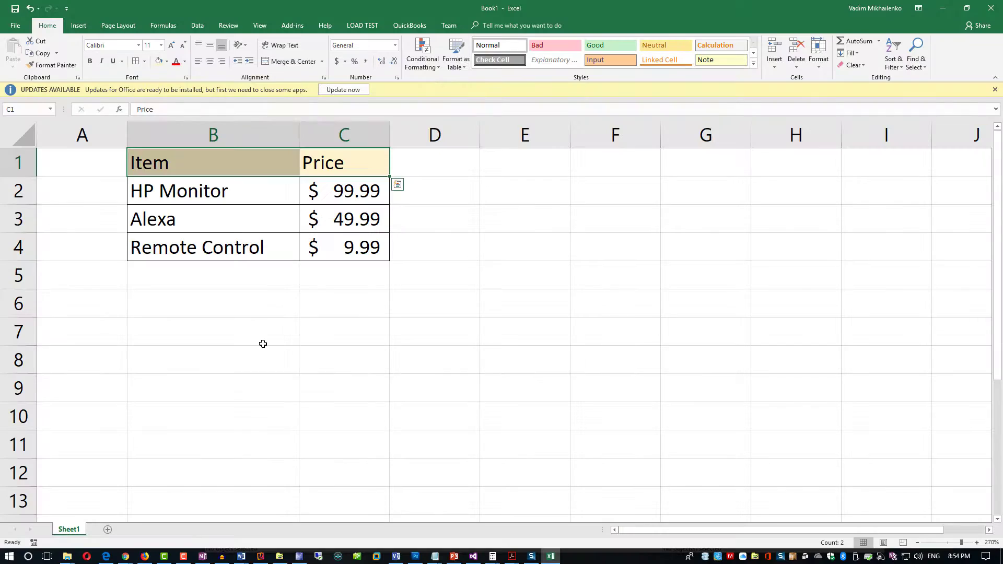
{"action": "left_click", "coordinate": [262, 342]}
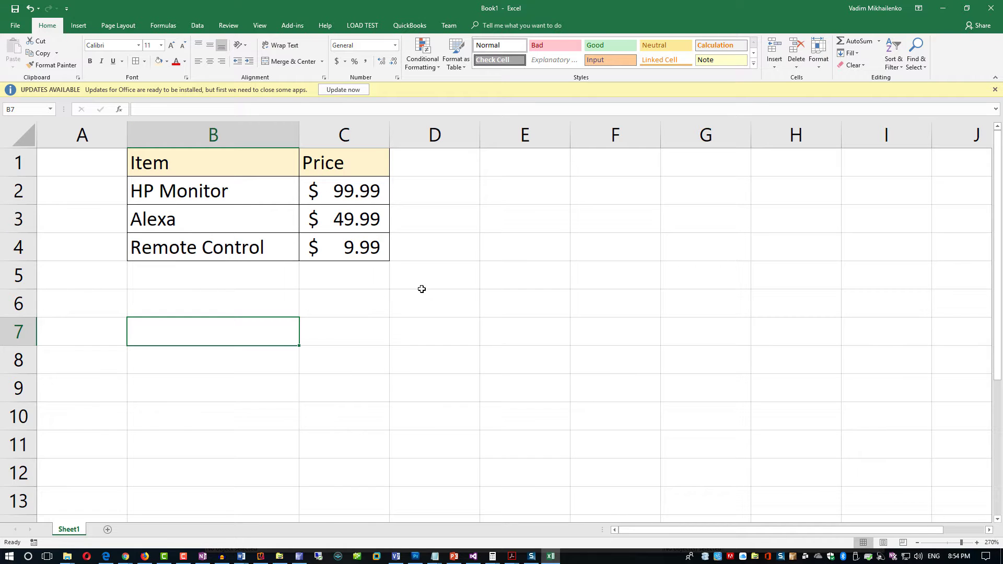
- Total the prices in C2:C4 with AutoSum in cell C5
{"action": "left_click", "coordinate": [353, 276]}
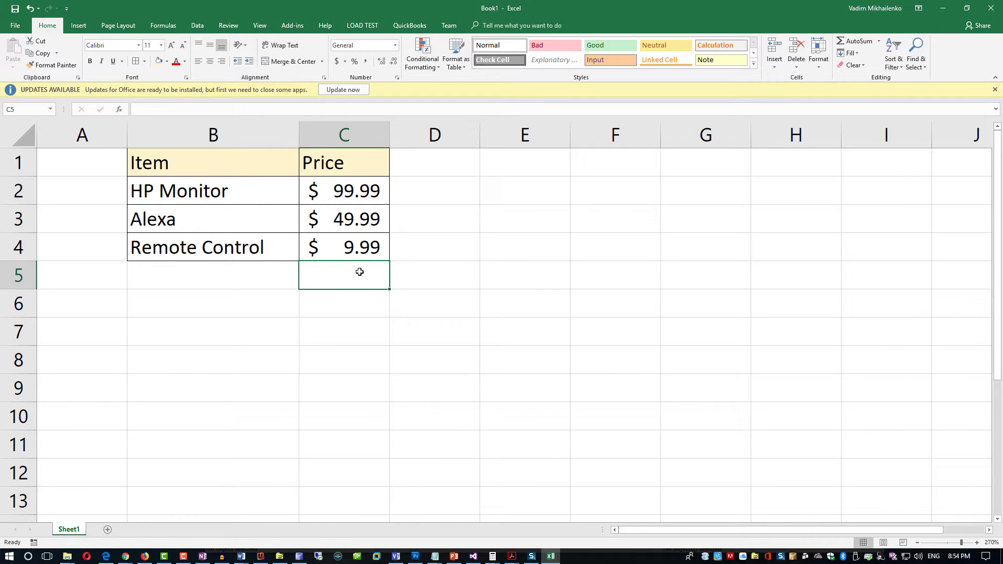
{"action": "left_click", "coordinate": [859, 44]}
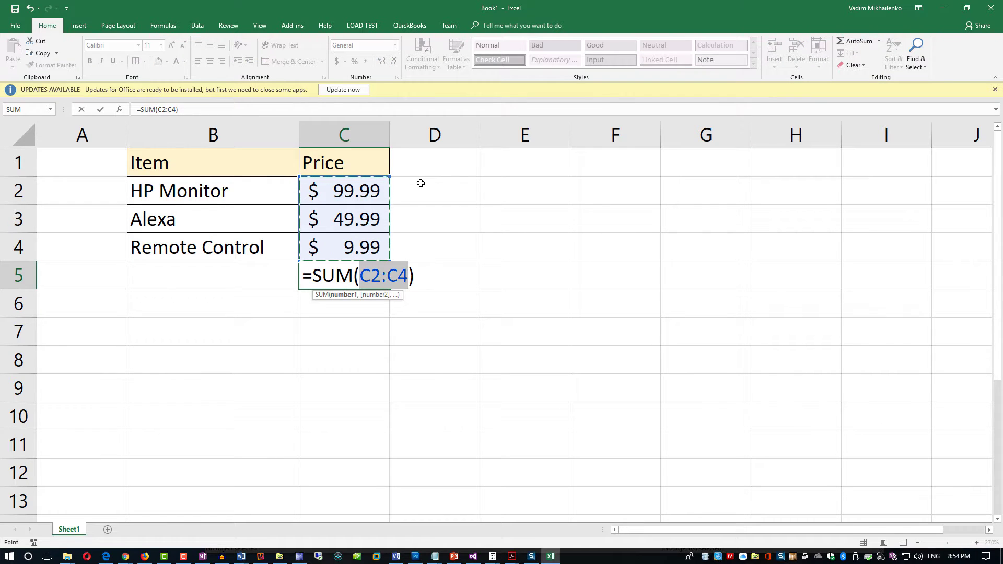
{"action": "key", "text": "Return"}
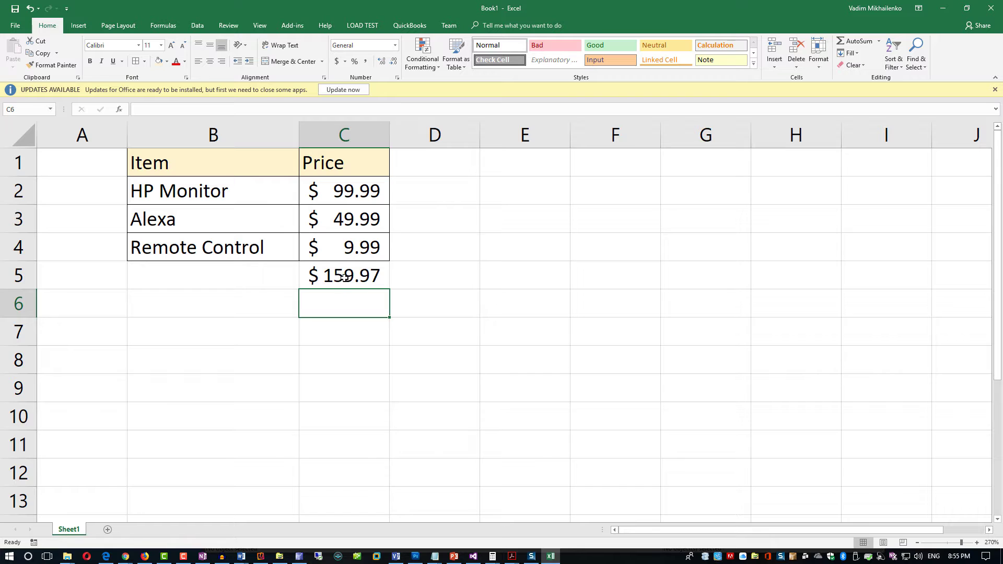
{"action": "left_click", "coordinate": [366, 283]}
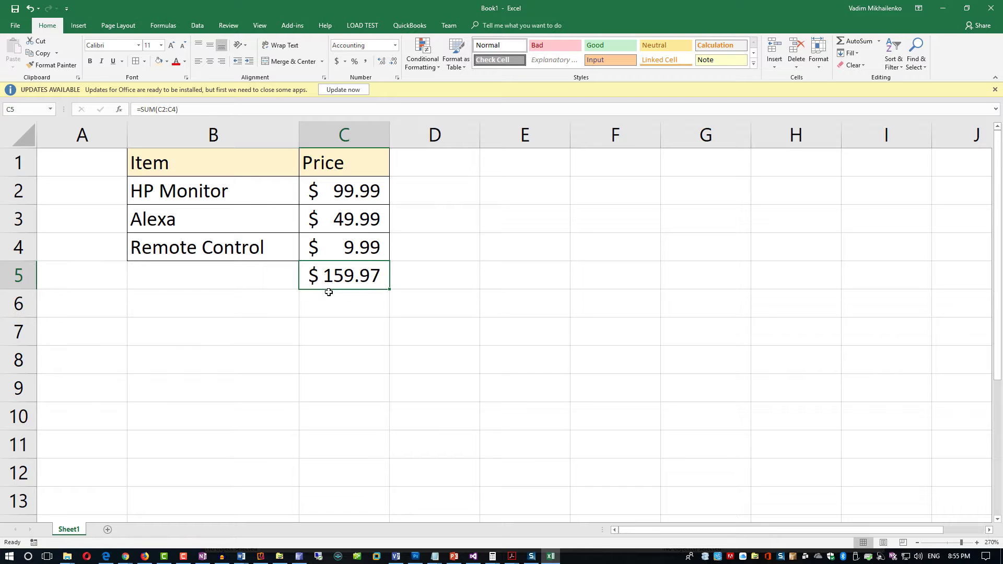
- Open the print preview of the sheet and examine the price table on the page at a closer zoom
{"action": "left_click", "coordinate": [15, 25]}
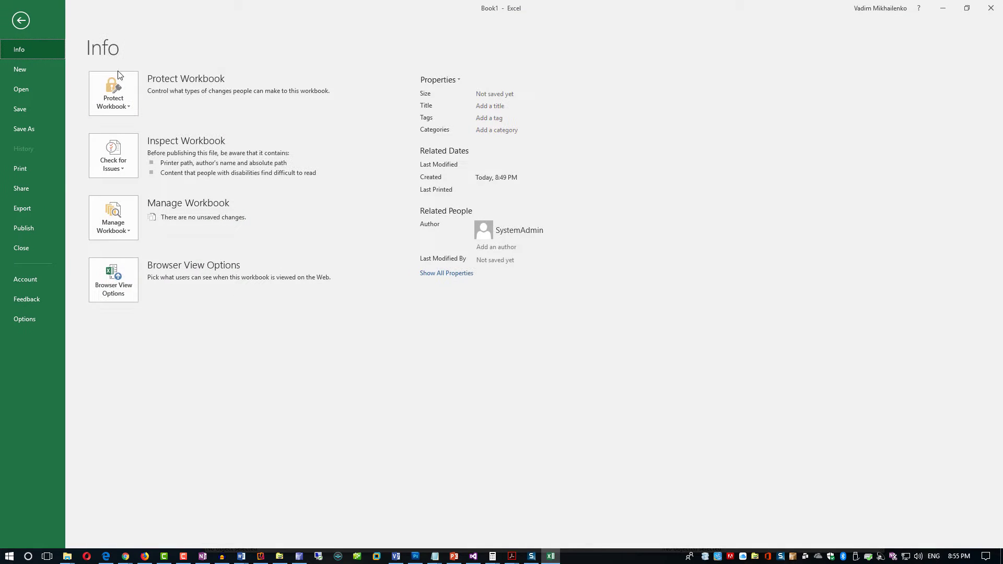
{"action": "left_click", "coordinate": [26, 170]}
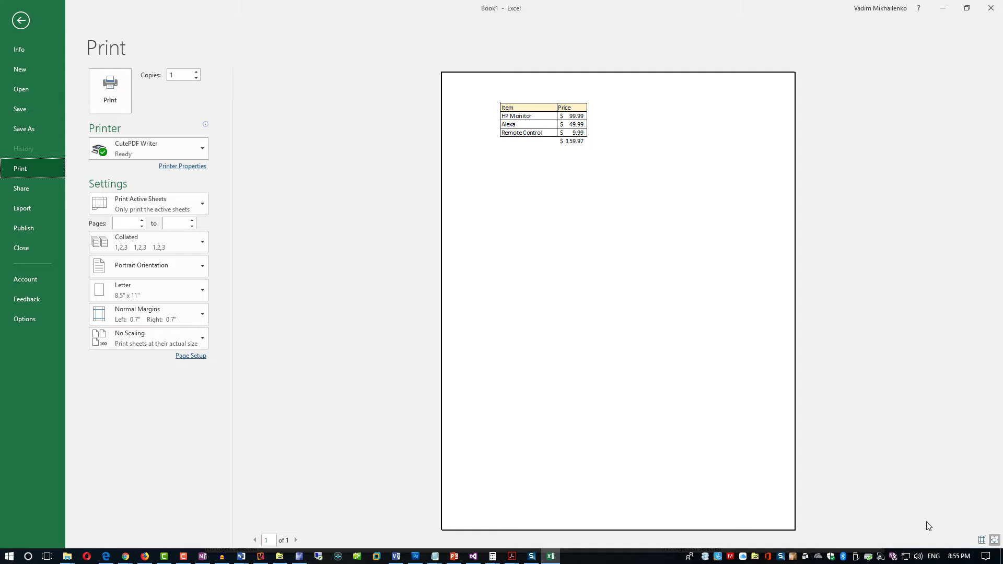
{"action": "left_click", "coordinate": [557, 131]}
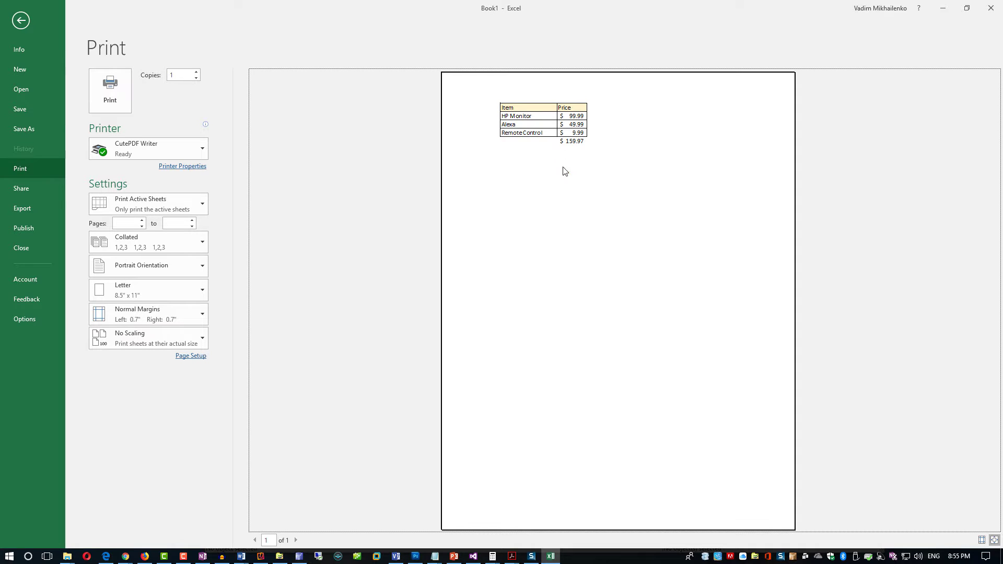
{"action": "left_click", "coordinate": [752, 286]}
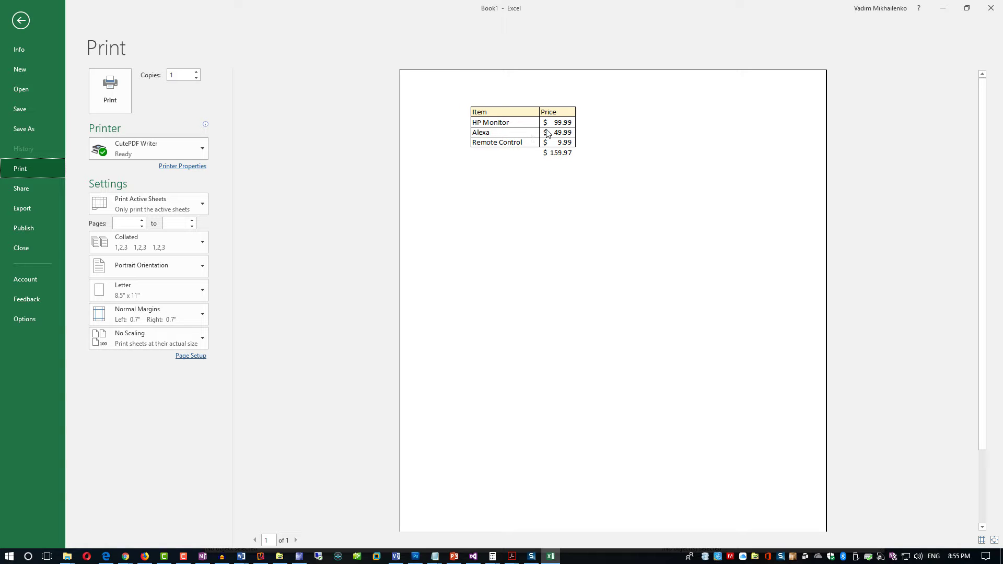
{"action": "left_click_drag", "start_coordinate": [983, 224], "coordinate": [984, 316]}
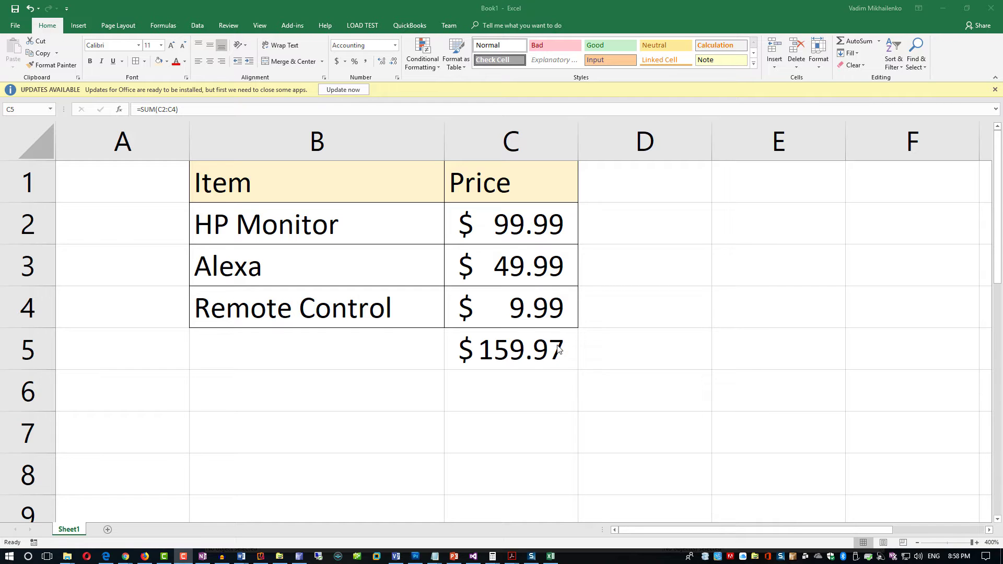
- Copy the total formula from C5 and paste it into D5
{"action": "left_click", "coordinate": [533, 360]}
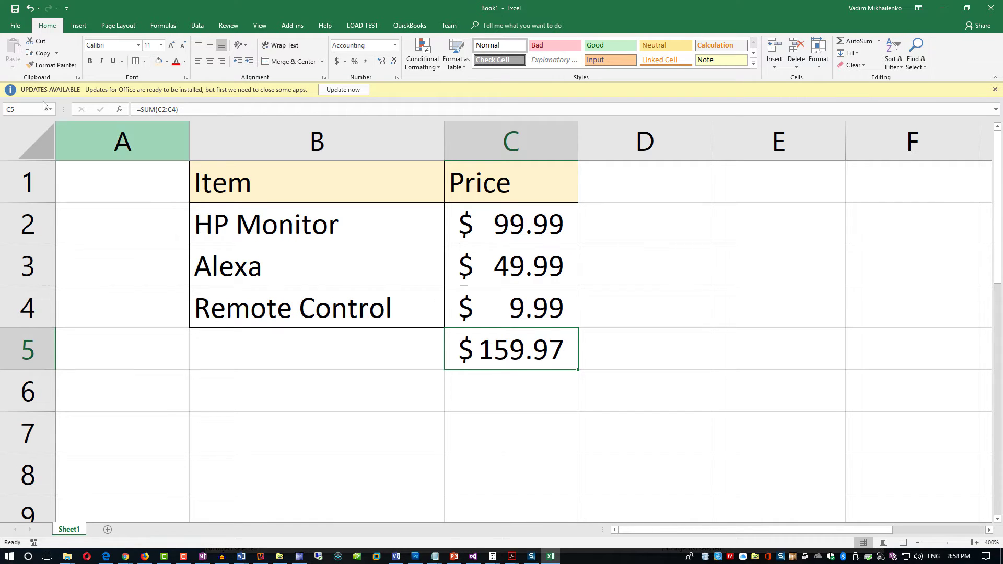
{"action": "left_click", "coordinate": [43, 54]}
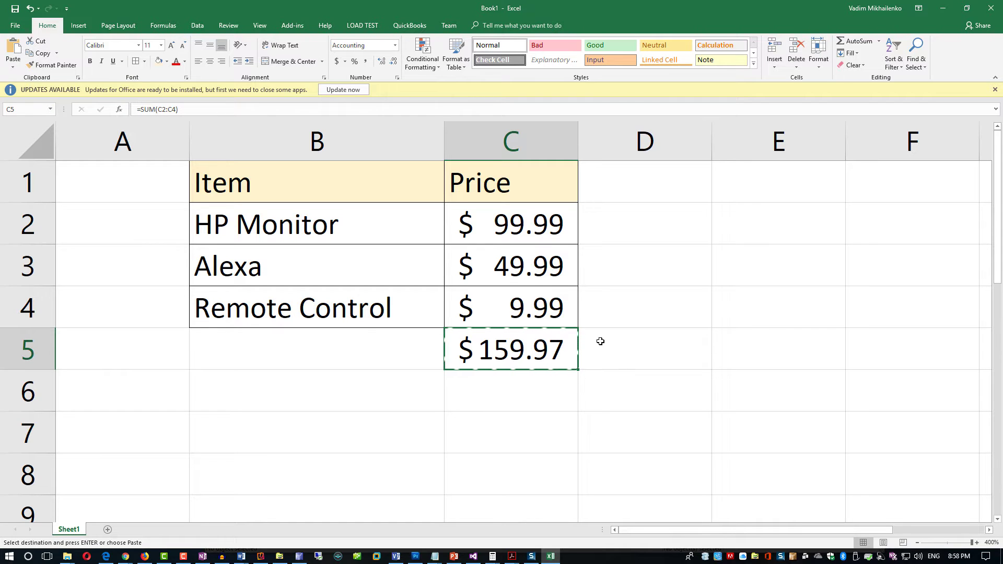
{"action": "left_click", "coordinate": [639, 349]}
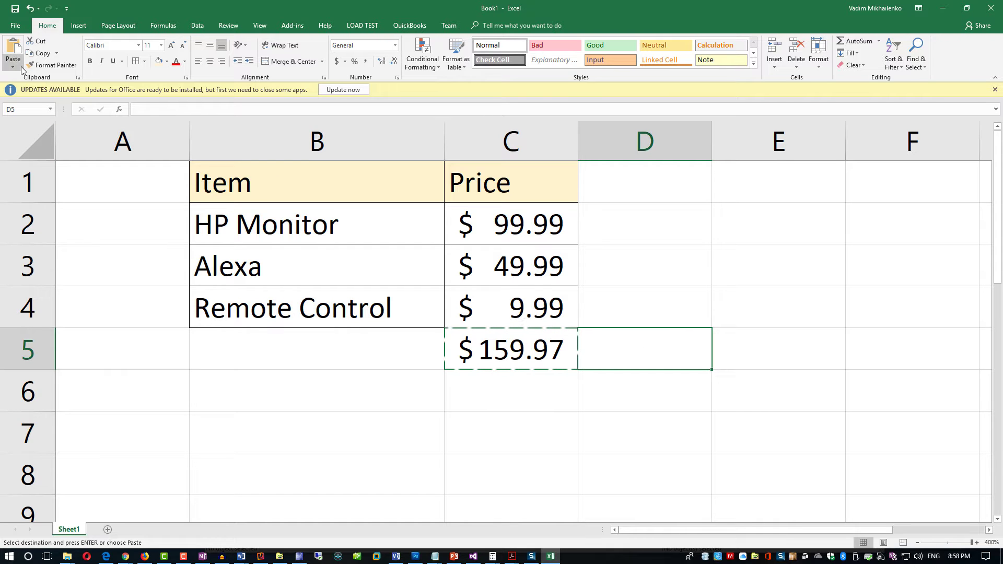
{"action": "left_click", "coordinate": [13, 53]}
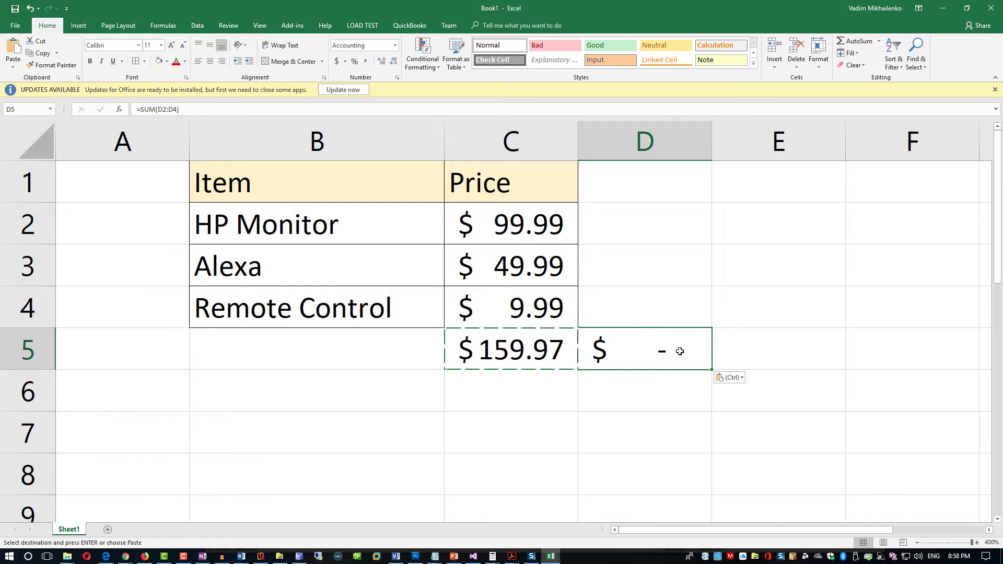
- Compare the SUM formulas in C5 and D5 with the cell ranges they refer to
{"action": "left_click", "coordinate": [543, 347]}
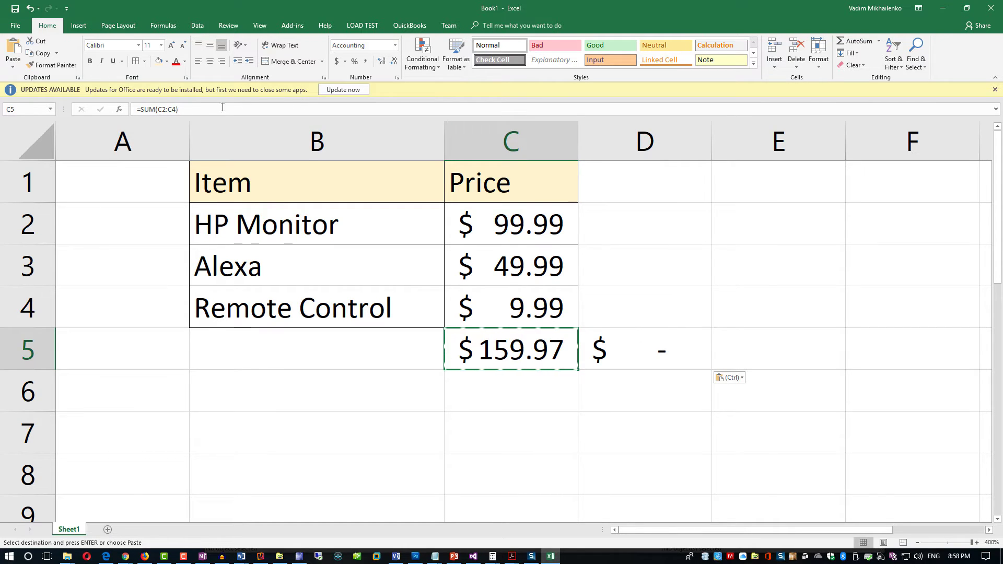
{"action": "left_click", "coordinate": [137, 109]}
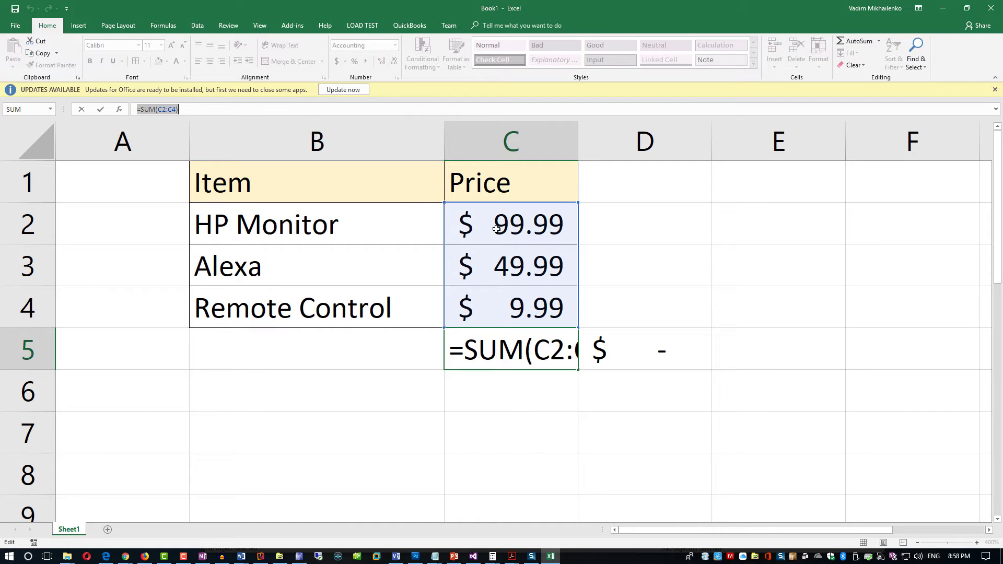
{"action": "left_click", "coordinate": [617, 434]}
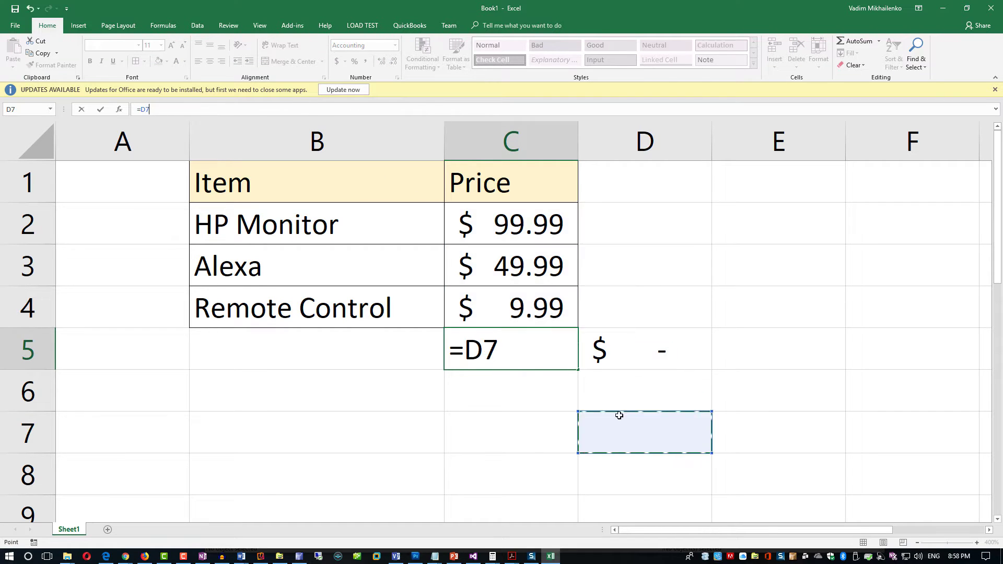
{"action": "left_click", "coordinate": [637, 346]}
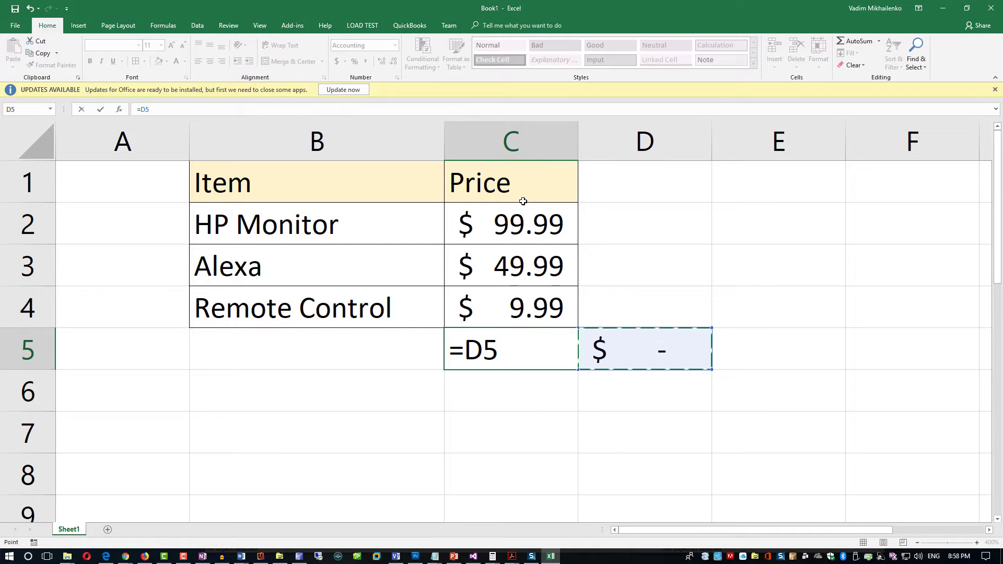
{"action": "key", "text": "Escape"}
{"action": "left_click", "coordinate": [633, 349]}
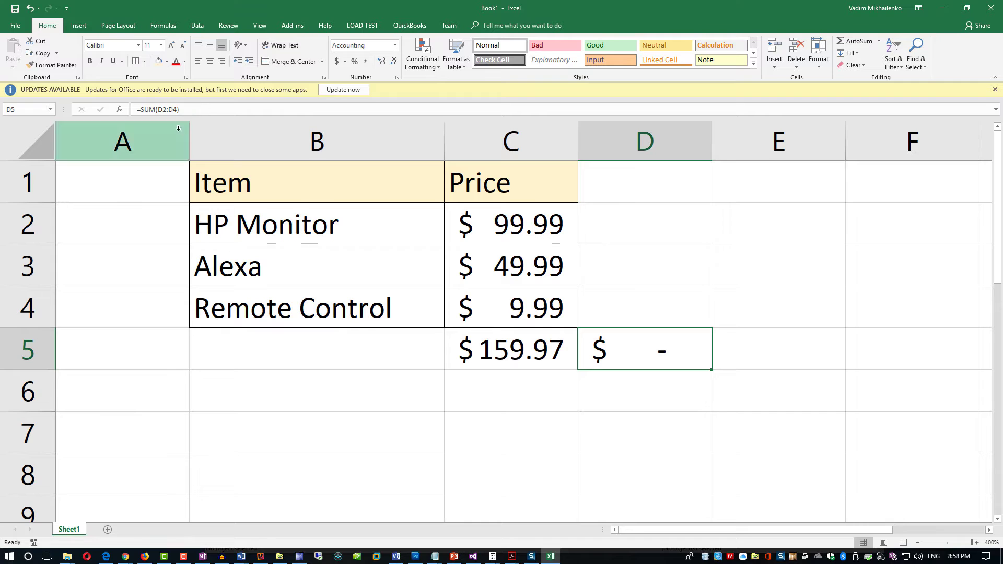
{"action": "left_click_drag", "start_coordinate": [630, 230], "coordinate": [649, 308]}
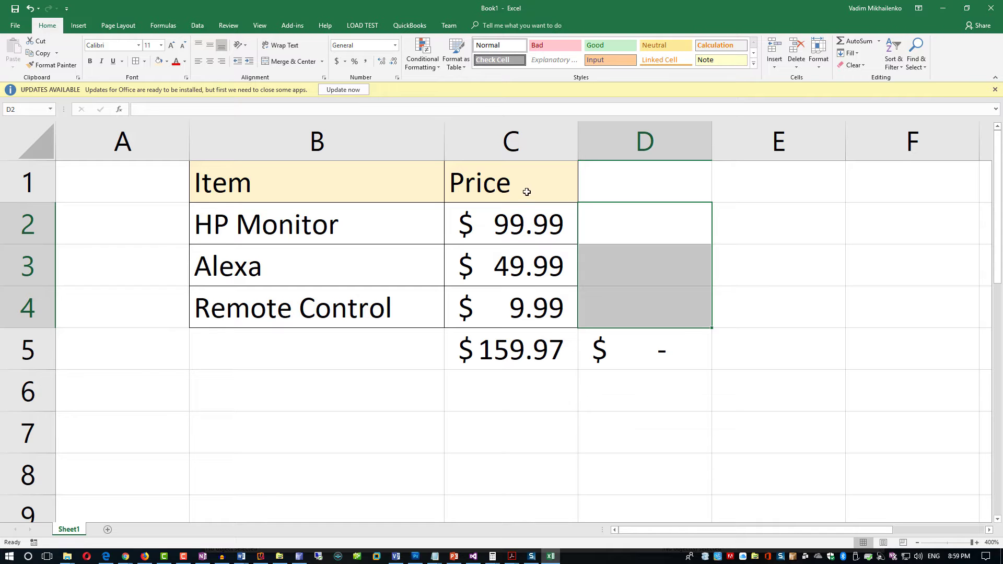
- Copy the price cells C1:C4 into column D starting at D1 and change the copied heading to Old Price
{"action": "left_click_drag", "start_coordinate": [515, 187], "coordinate": [529, 294]}
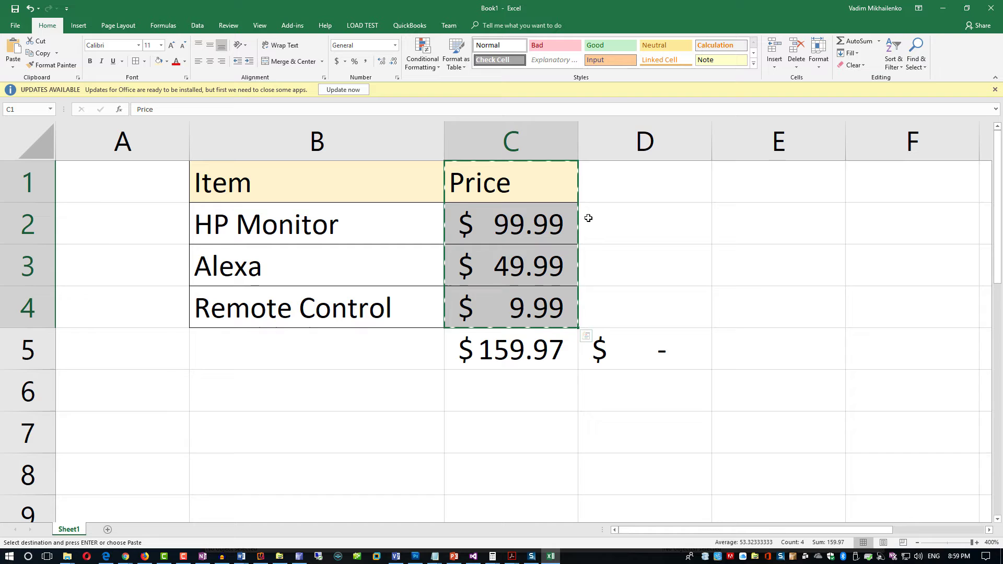
{"action": "left_click", "coordinate": [629, 190]}
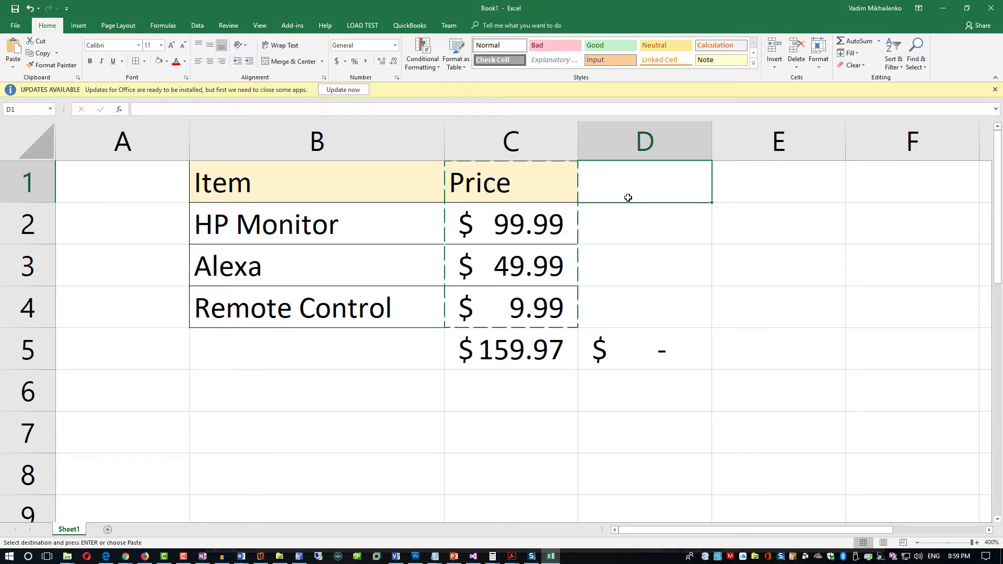
{"action": "type", "text": "Price $ 99.99 $ 49.99 $ 9.99"}
{"action": "double_click", "coordinate": [622, 182]}
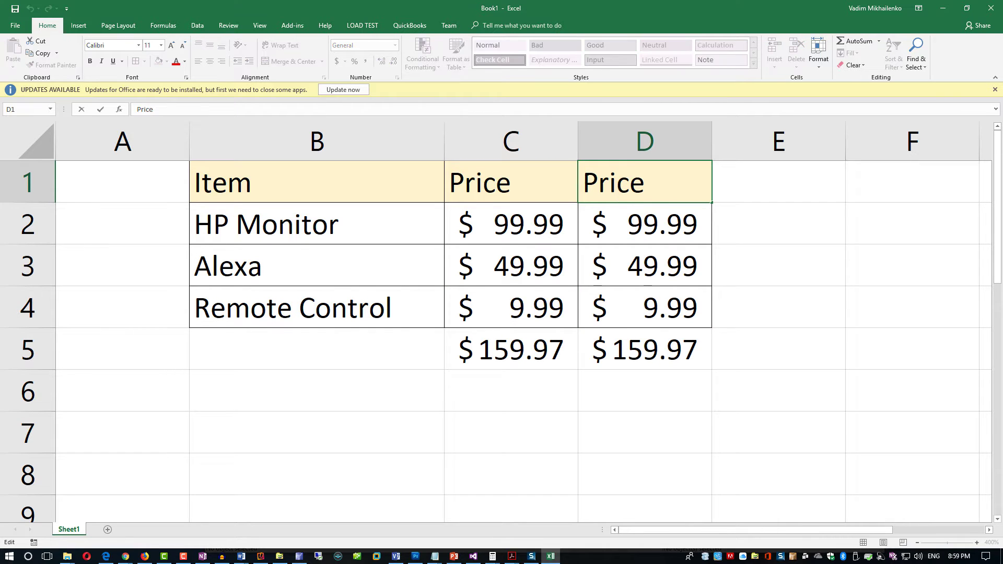
{"action": "type", "text": "Old"}
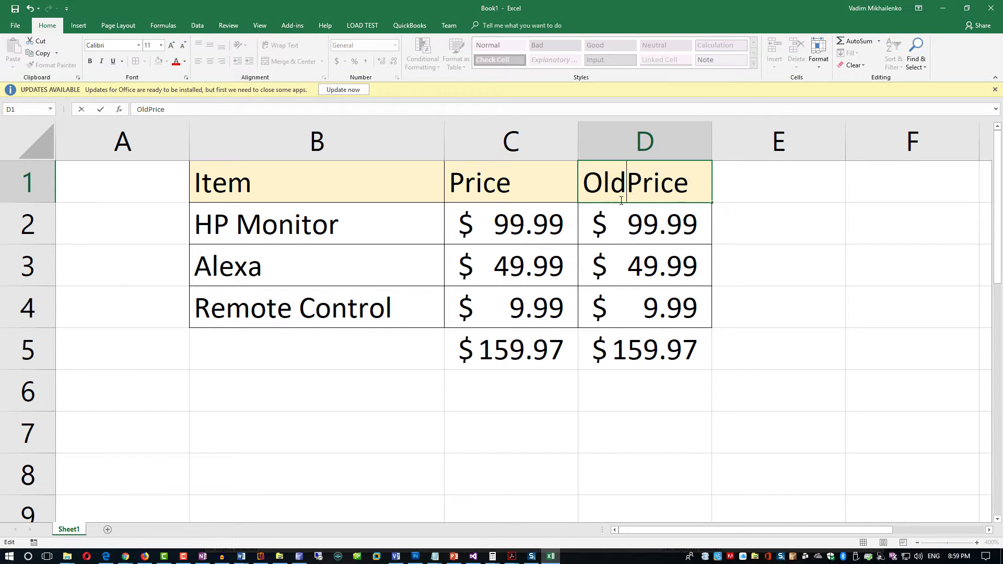
{"action": "left_click", "coordinate": [779, 335]}
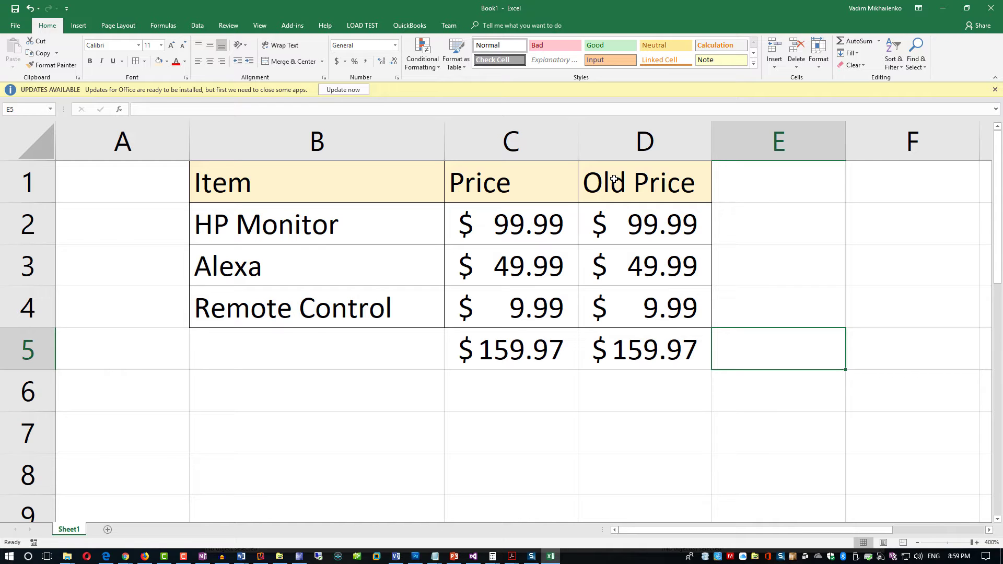
- Undo the Old Price heading edit and the paste of the price cells into column D
{"action": "left_click", "coordinate": [39, 10]}
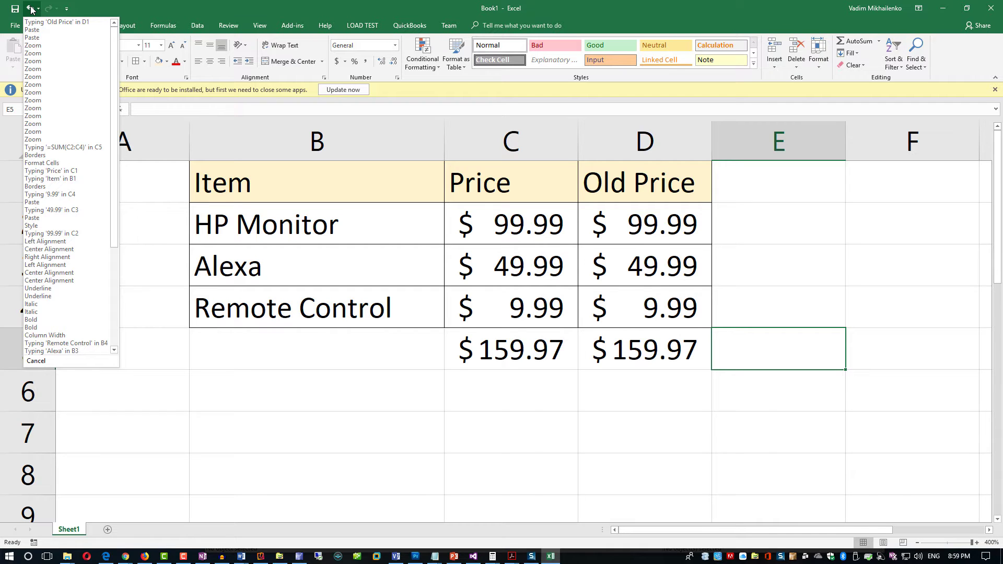
{"action": "left_click", "coordinate": [31, 9]}
{"action": "left_click", "coordinate": [31, 9]}
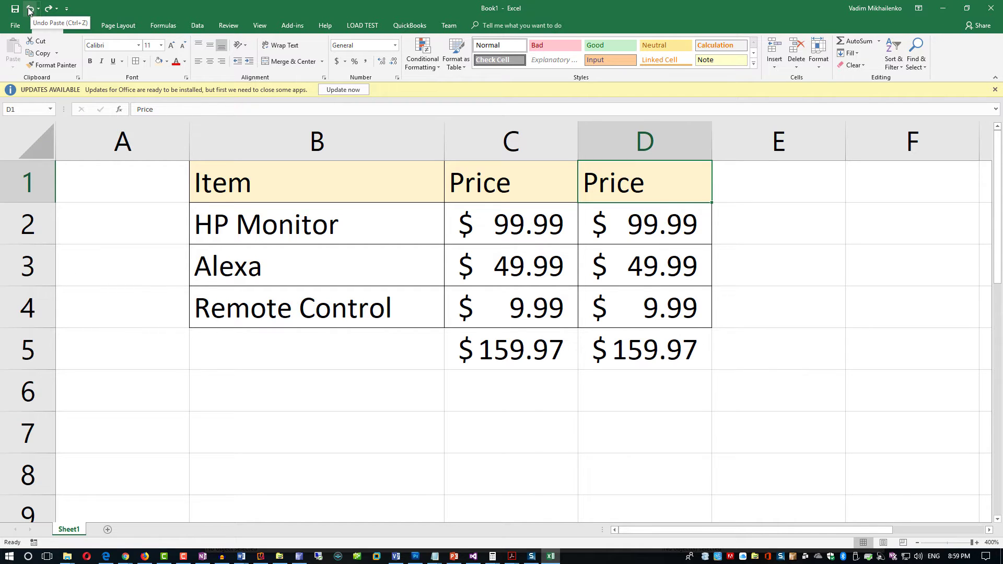
{"action": "left_click", "coordinate": [30, 10]}
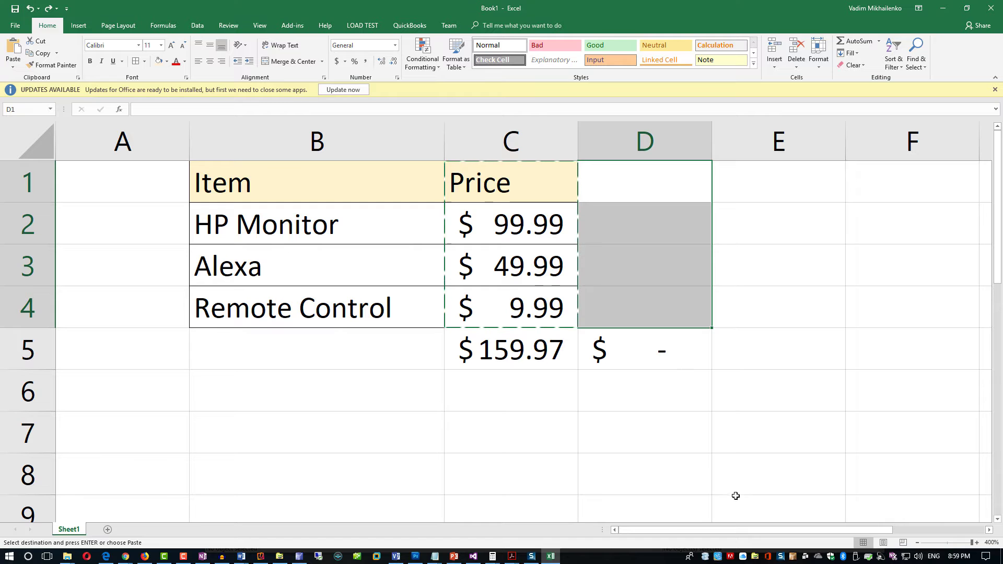
- Copy the Price heading and prices in C1:C4 and paste them starting at D1
{"action": "left_click_drag", "start_coordinate": [509, 179], "coordinate": [528, 313]}
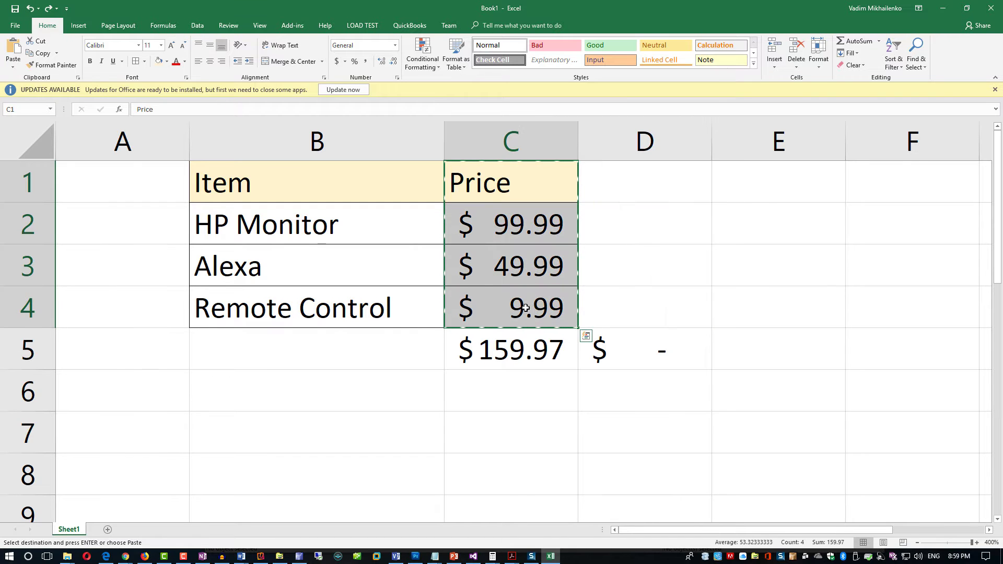
{"action": "left_click", "coordinate": [46, 55]}
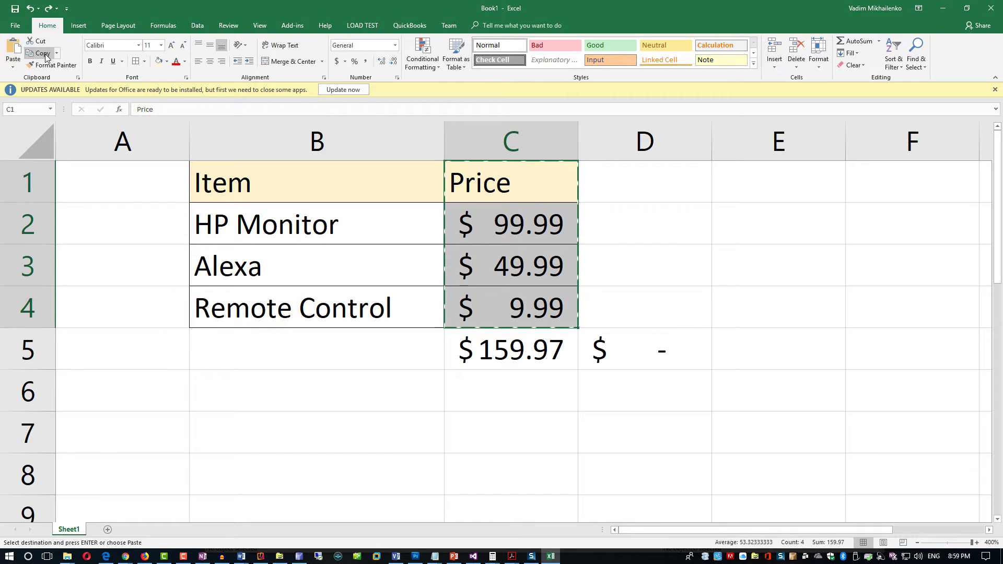
{"action": "left_click", "coordinate": [626, 186]}
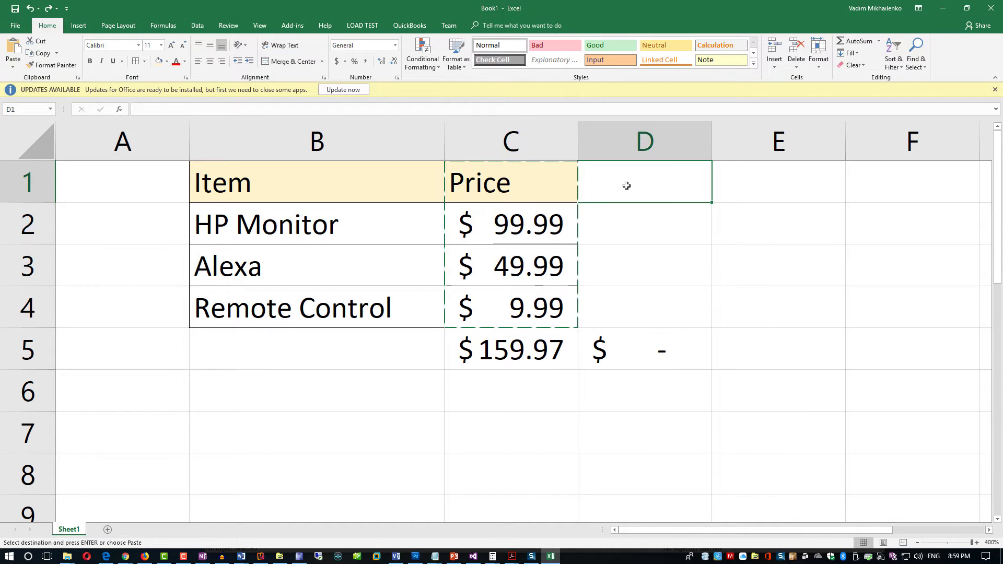
{"action": "left_click", "coordinate": [13, 52]}
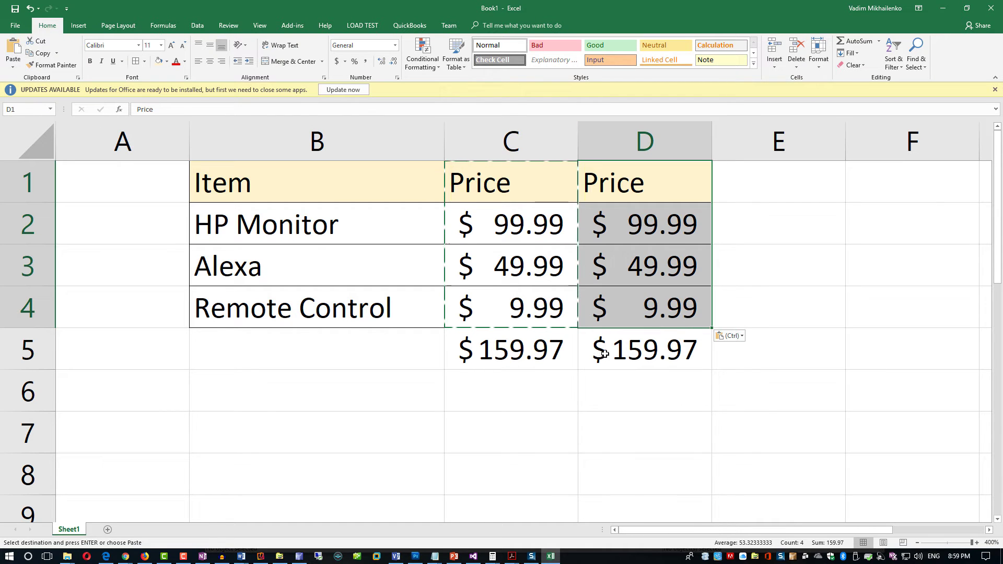
- Change the HP Monitor price in D2 to 129.99
{"action": "left_click", "coordinate": [629, 244]}
{"action": "double_click", "coordinate": [661, 226]}
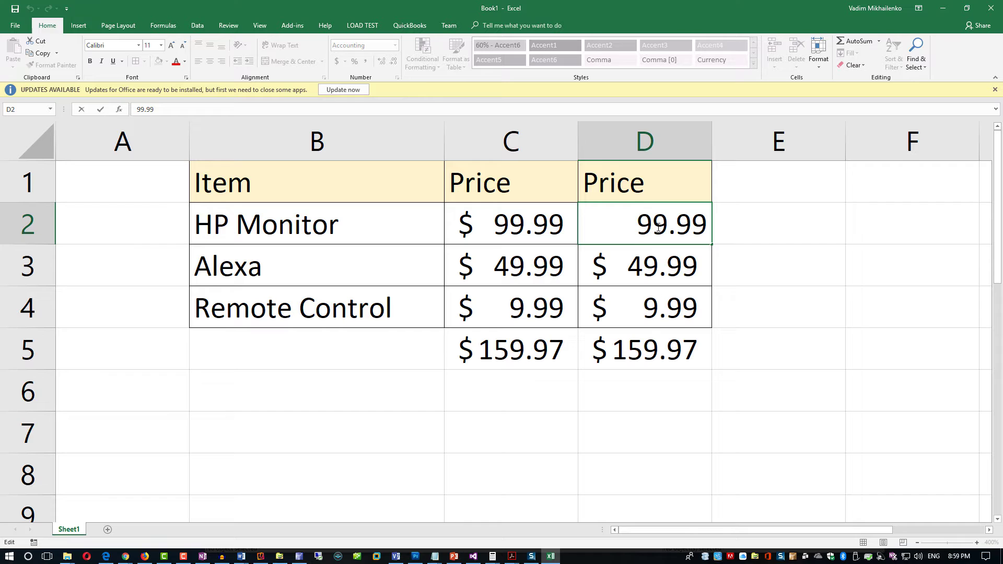
{"action": "left_click_drag", "start_coordinate": [662, 225], "coordinate": [645, 226]}
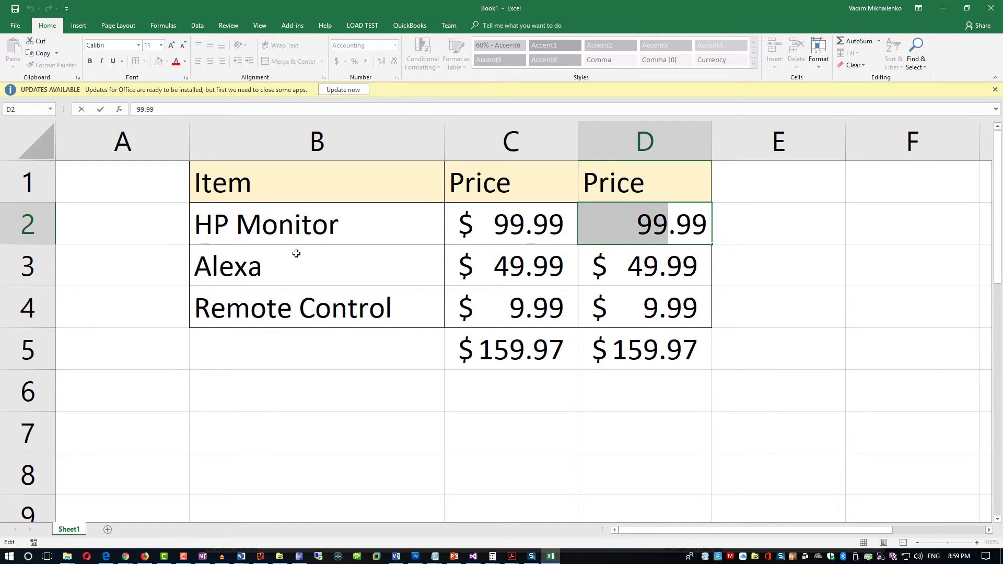
{"action": "type", "text": "12"}
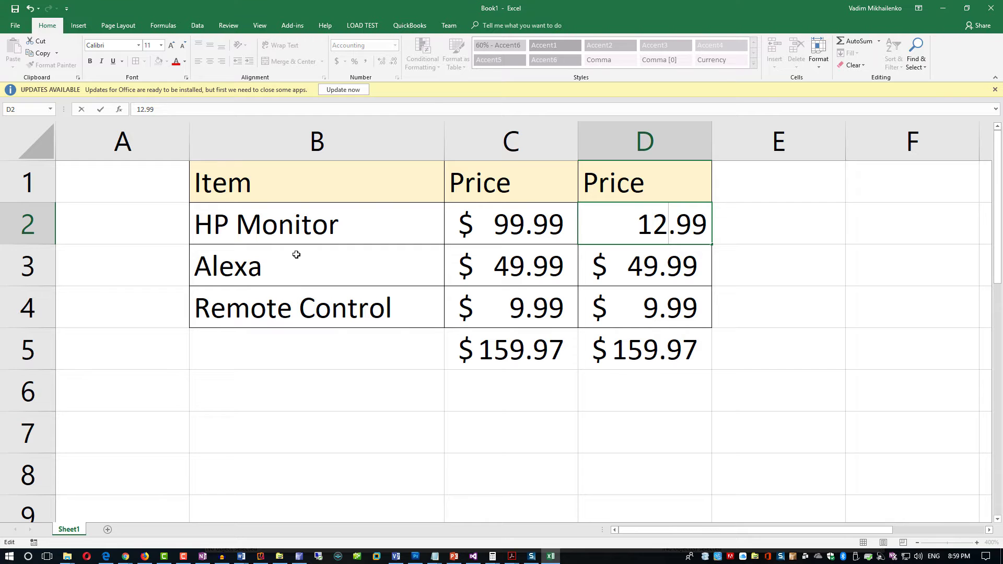
{"action": "type", "text": "9"}
{"action": "left_click", "coordinate": [748, 476]}
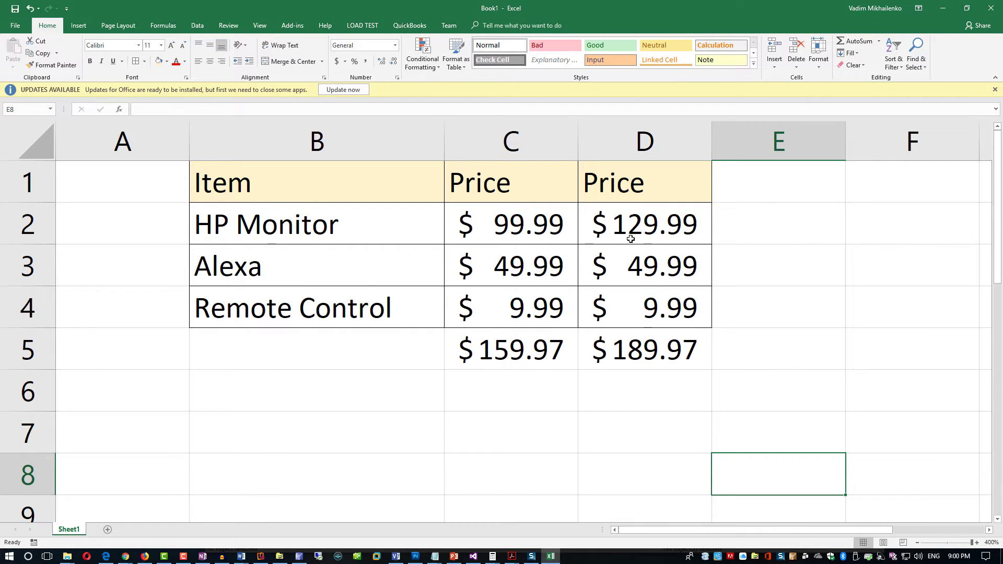
- Check the formula in D5 and change the heading in D1 to Old Price
{"action": "left_click", "coordinate": [647, 352]}
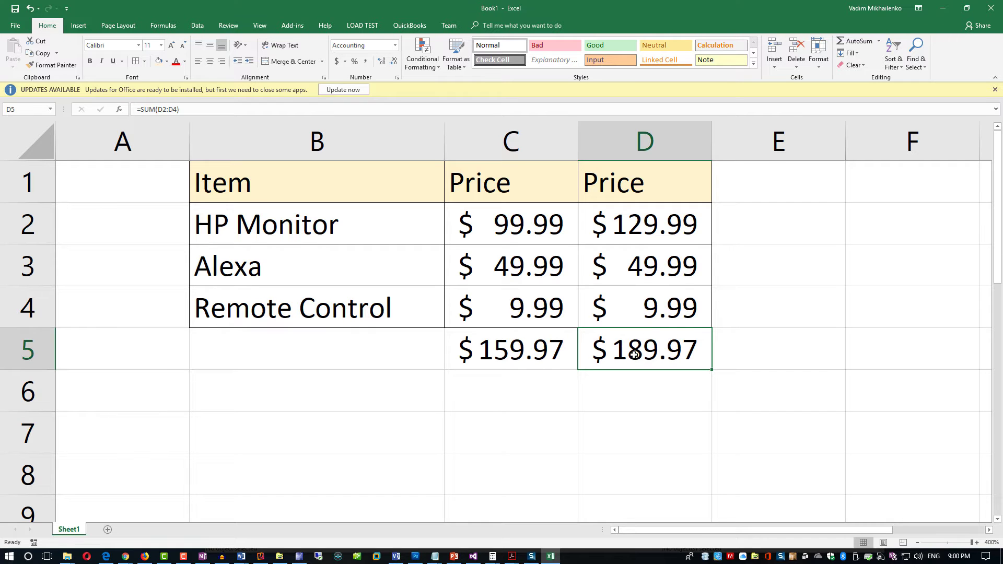
{"action": "left_click", "coordinate": [583, 182]}
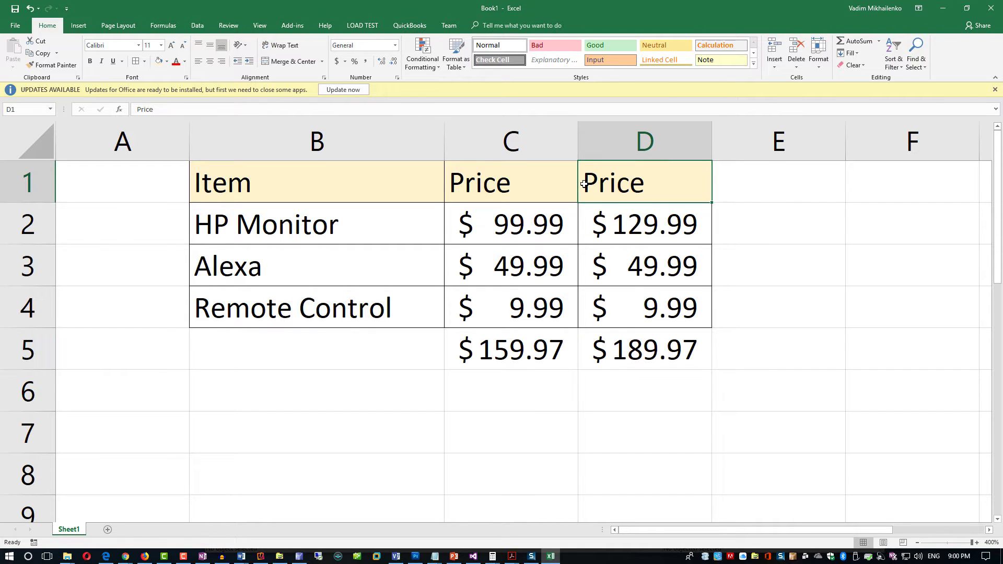
{"action": "double_click", "coordinate": [583, 181]}
{"action": "type", "text": "Old"}
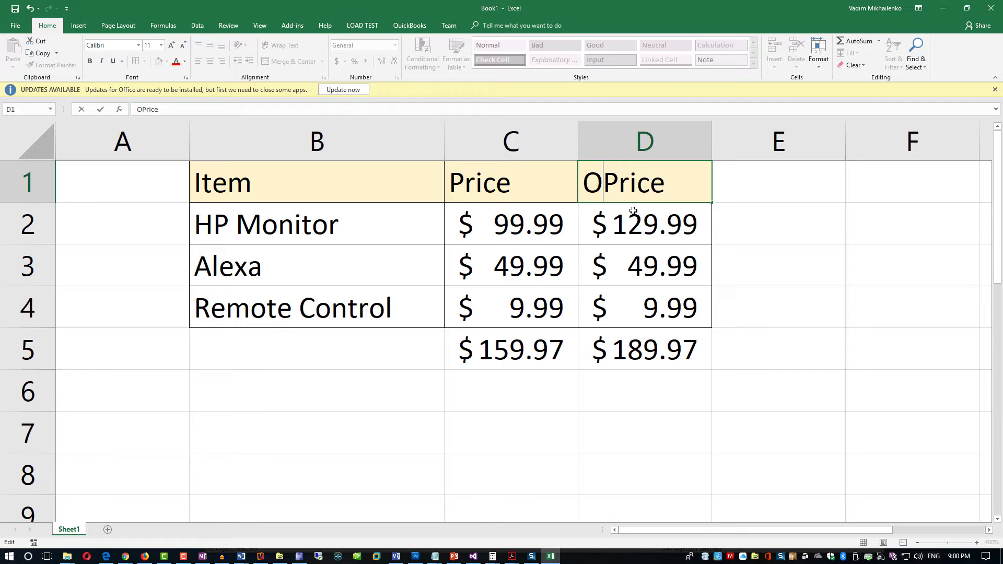
{"action": "left_click", "coordinate": [661, 395]}
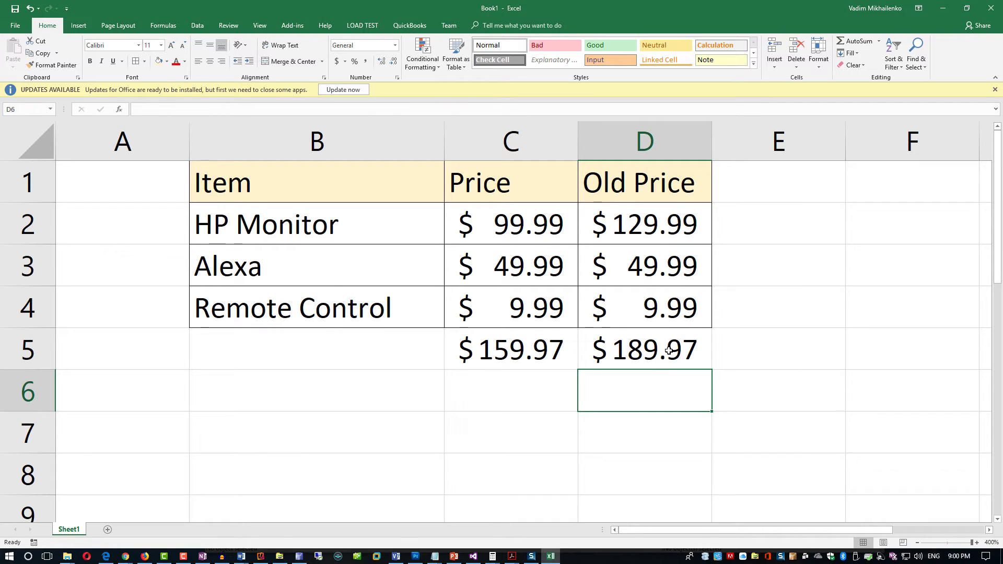
- Set the old price of Alexa in D3 to 59.99 and of Remote Control in D4 to 19.99
{"action": "double_click", "coordinate": [659, 275]}
{"action": "left_click_drag", "start_coordinate": [633, 268], "coordinate": [644, 268]}
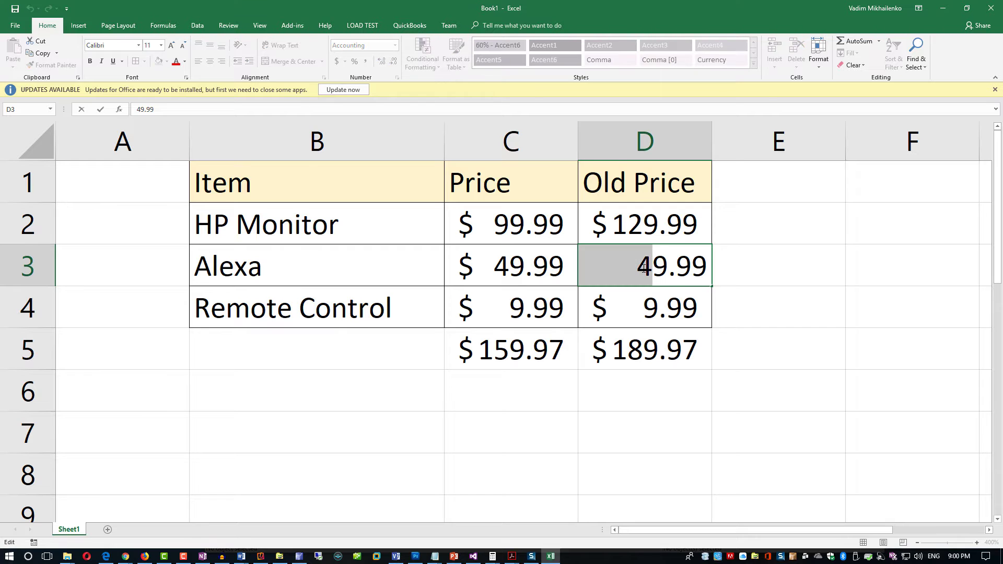
{"action": "type", "text": "5"}
{"action": "left_click", "coordinate": [653, 308]}
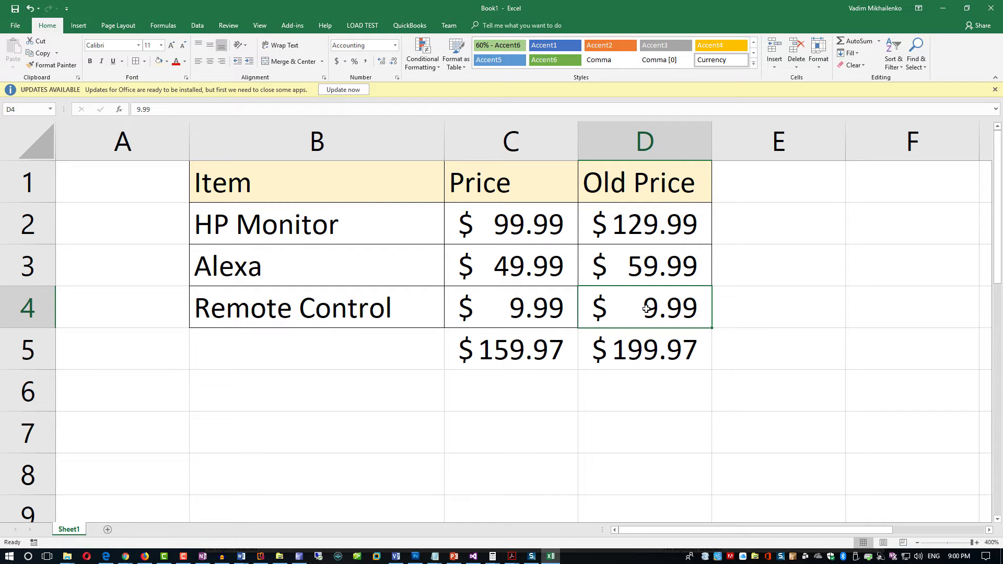
{"action": "double_click", "coordinate": [646, 309]}
{"action": "type", "text": "1"}
{"action": "left_click", "coordinate": [673, 389]}
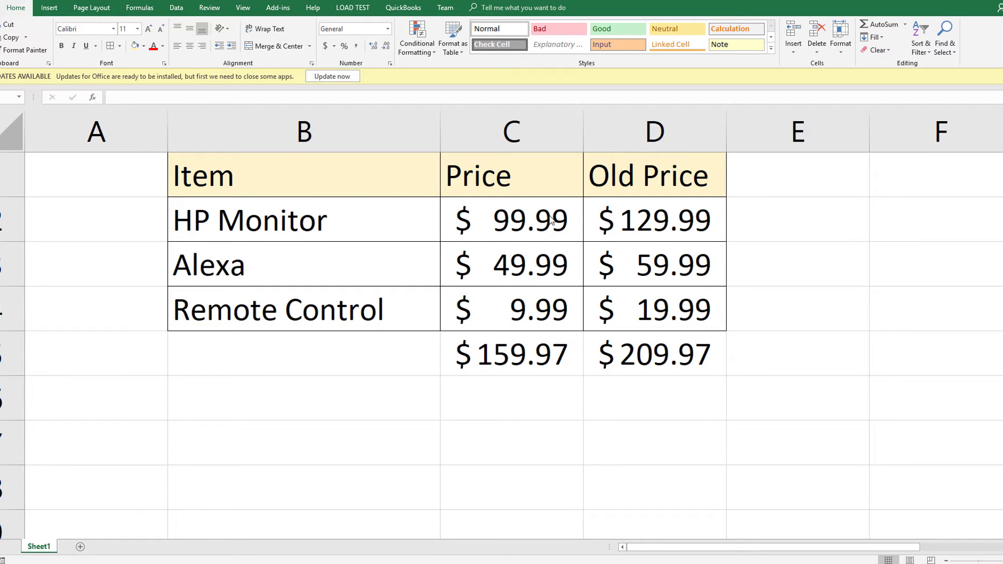
- Select the Price total in C5 to examine its formula
{"action": "key", "text": "Return"}
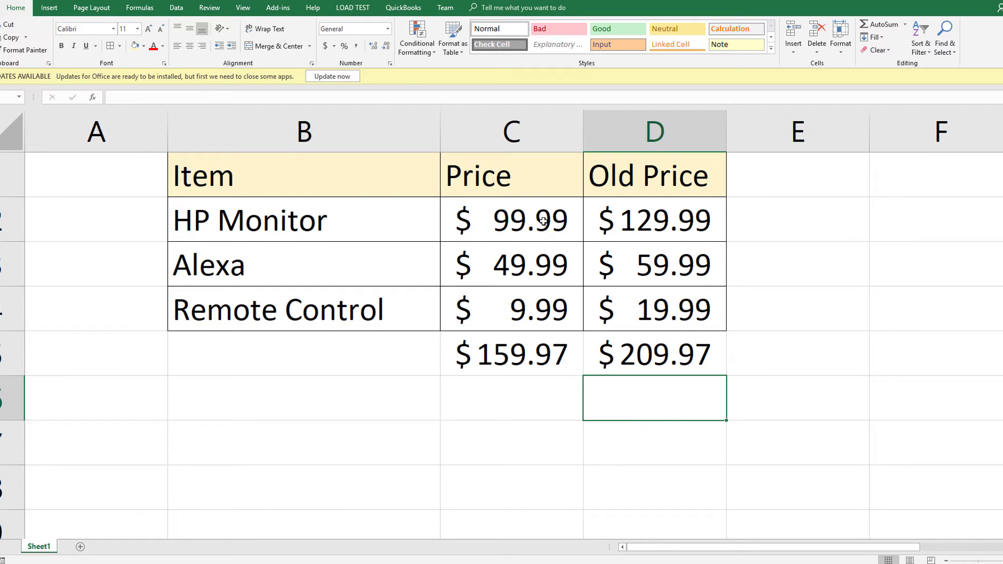
{"action": "left_click", "coordinate": [528, 359]}
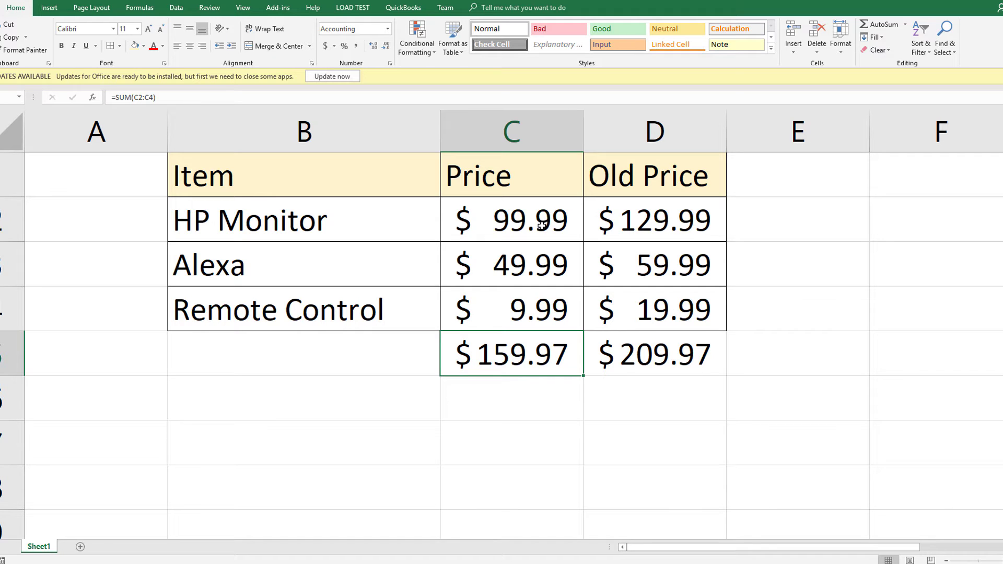
- Review the Price and Old Price columns with their totals, then the HP Monitor price in C2
{"action": "left_click_drag", "start_coordinate": [542, 225], "coordinate": [648, 342]}
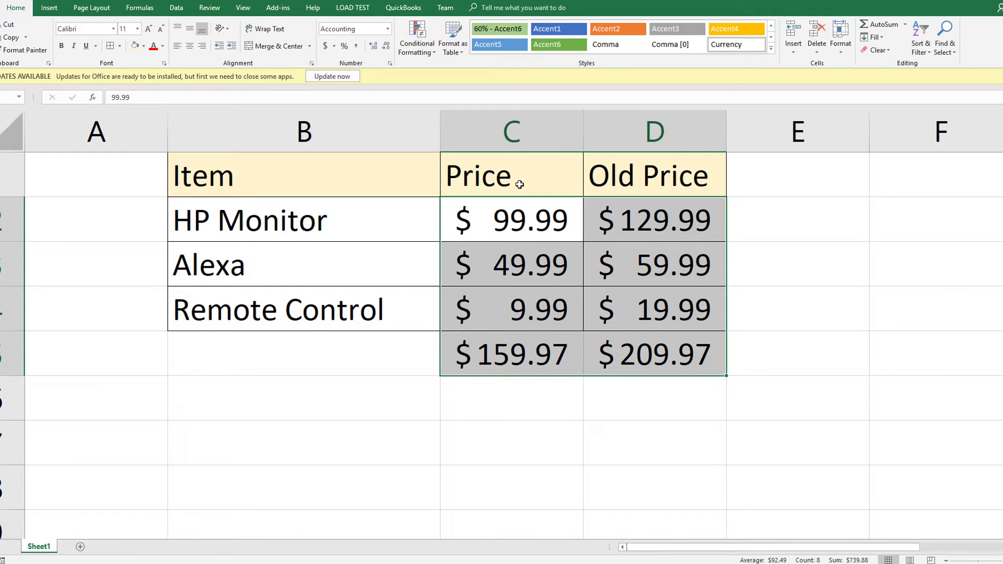
{"action": "left_click_drag", "start_coordinate": [520, 176], "coordinate": [650, 349]}
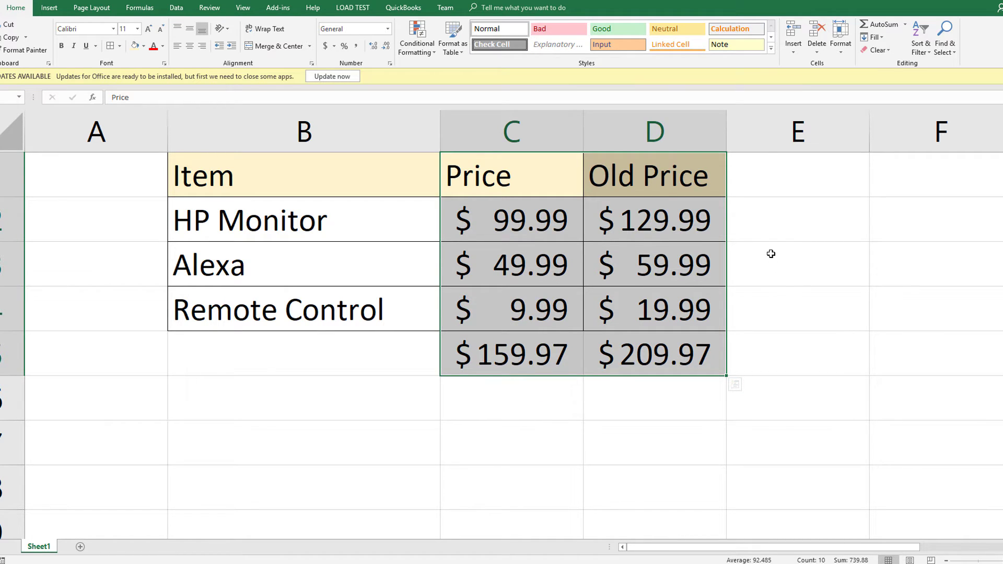
{"action": "left_click", "coordinate": [779, 264]}
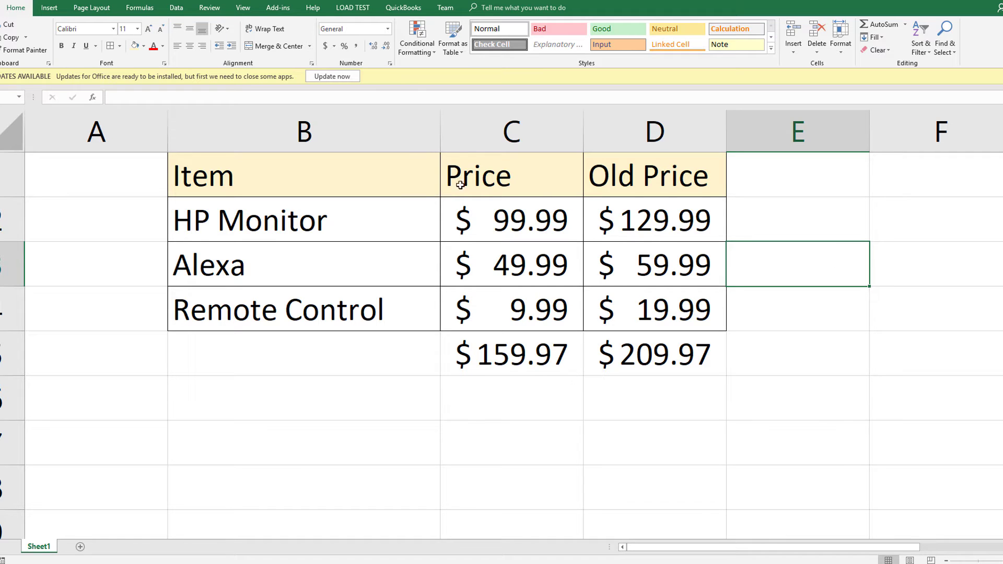
{"action": "left_click", "coordinate": [550, 221]}
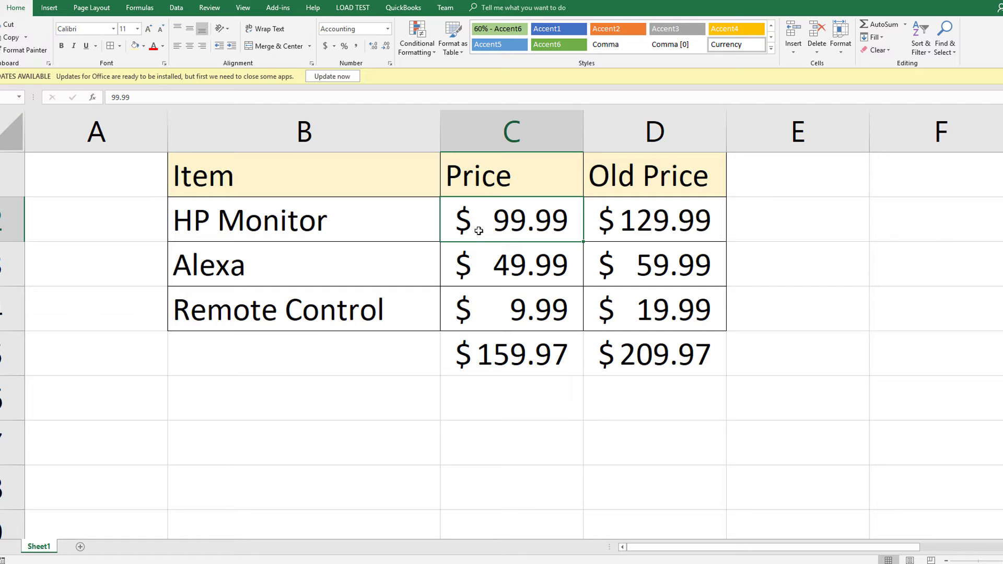
- Copy the Price total in C5 and view the available paste options without pasting
{"action": "left_click", "coordinate": [493, 355]}
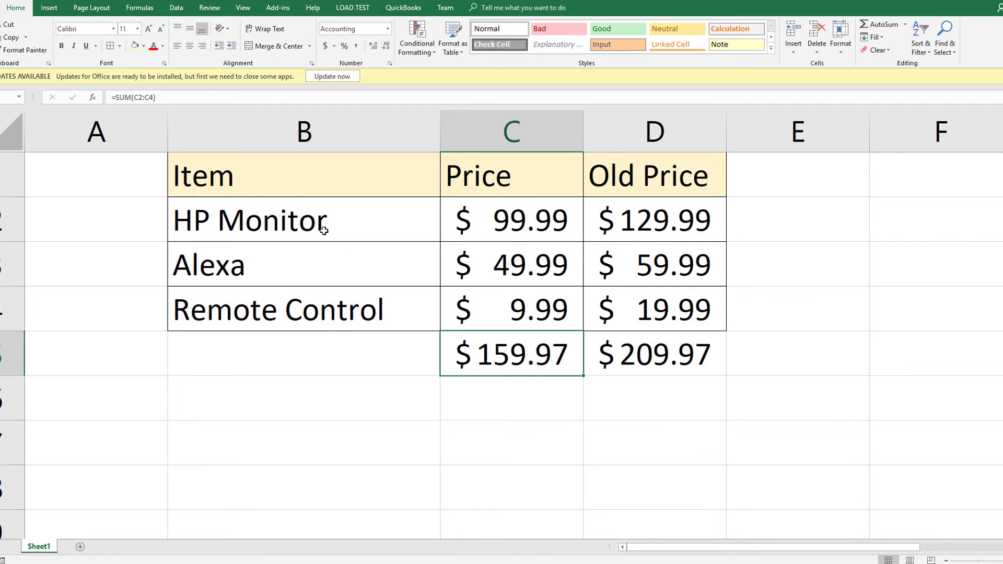
{"action": "left_click", "coordinate": [11, 38]}
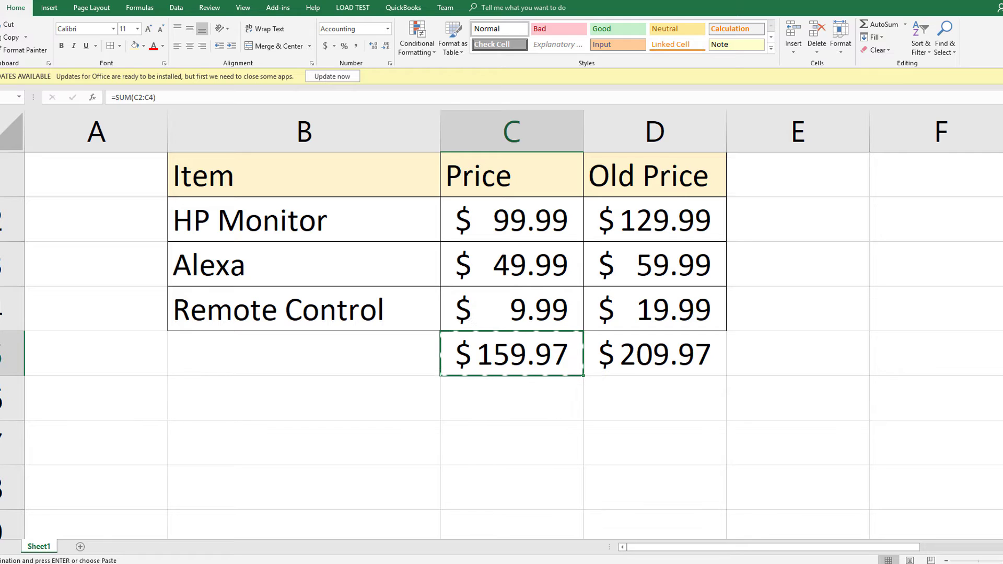
{"action": "left_click", "coordinate": [2, 55]}
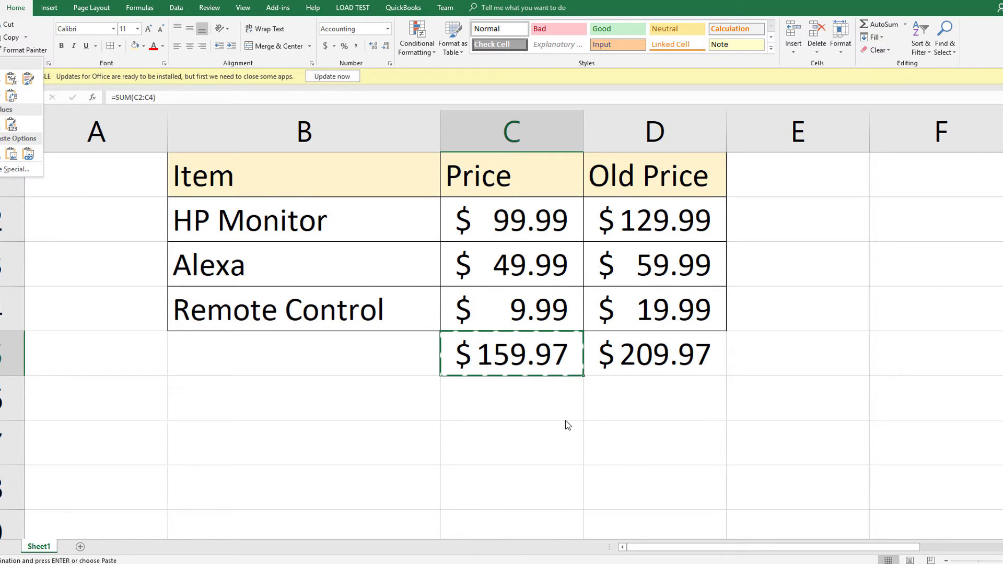
{"action": "key", "text": "Escape"}
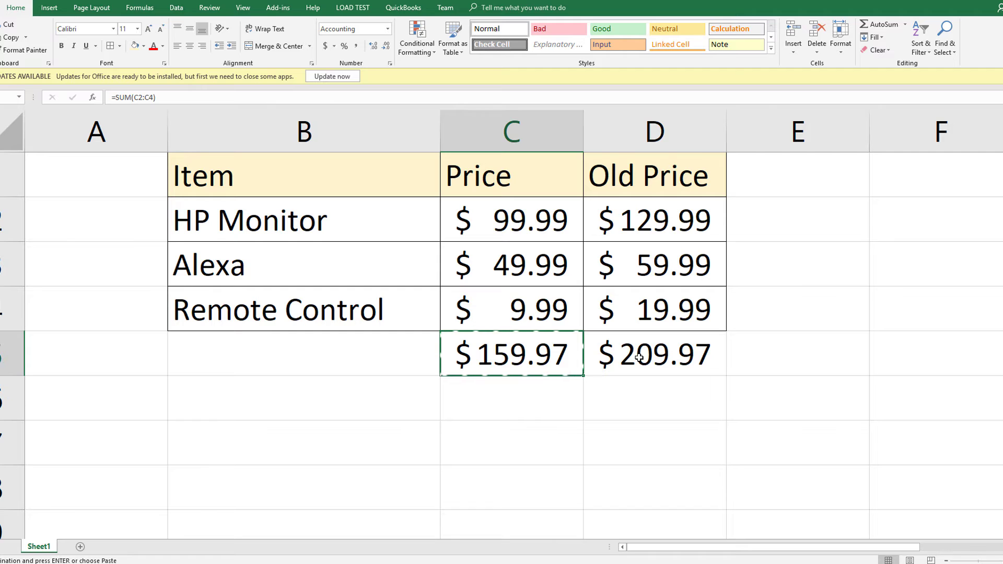
- Try moving the HP Monitor's old price from D2 to E2 by cutting it
{"action": "left_click", "coordinate": [653, 220]}
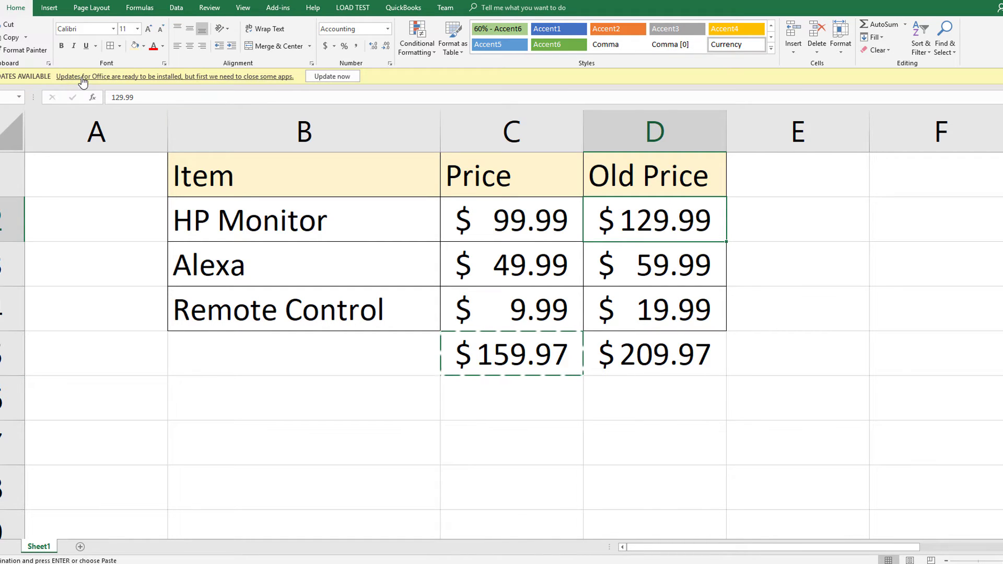
{"action": "left_click", "coordinate": [12, 25]}
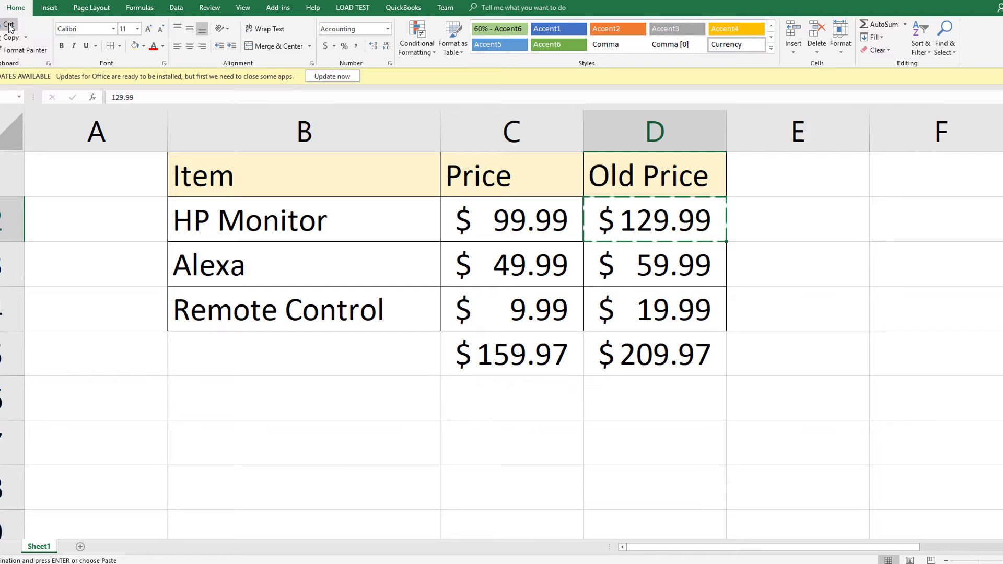
{"action": "left_click", "coordinate": [805, 218]}
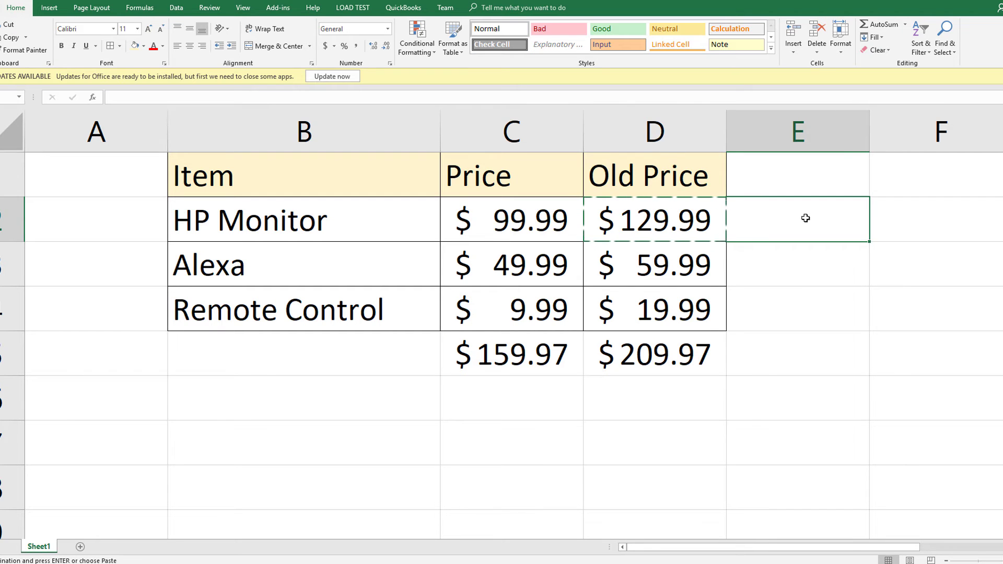
{"action": "type", "text": "$129.99"}
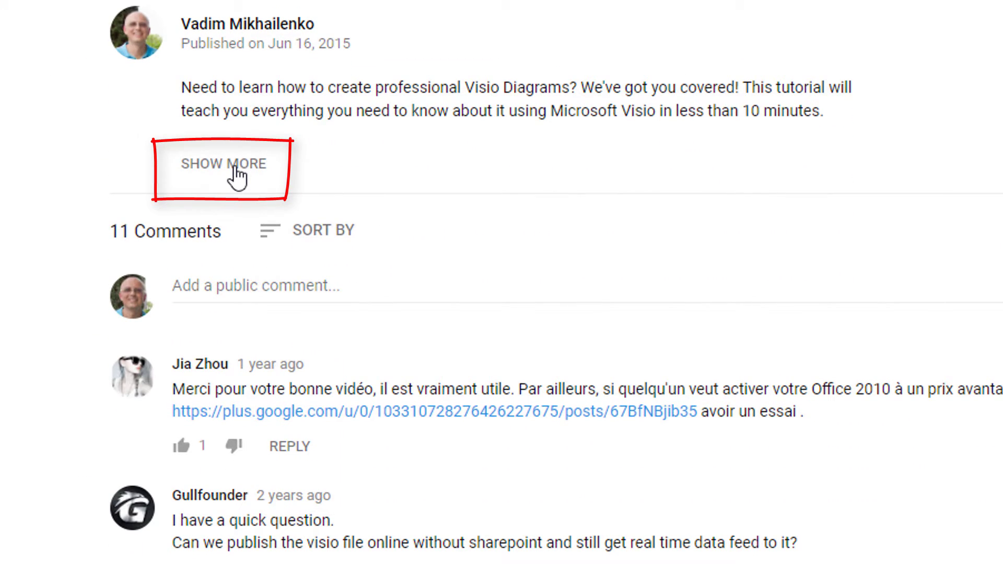
{"action": "left_click", "coordinate": [235, 168]}
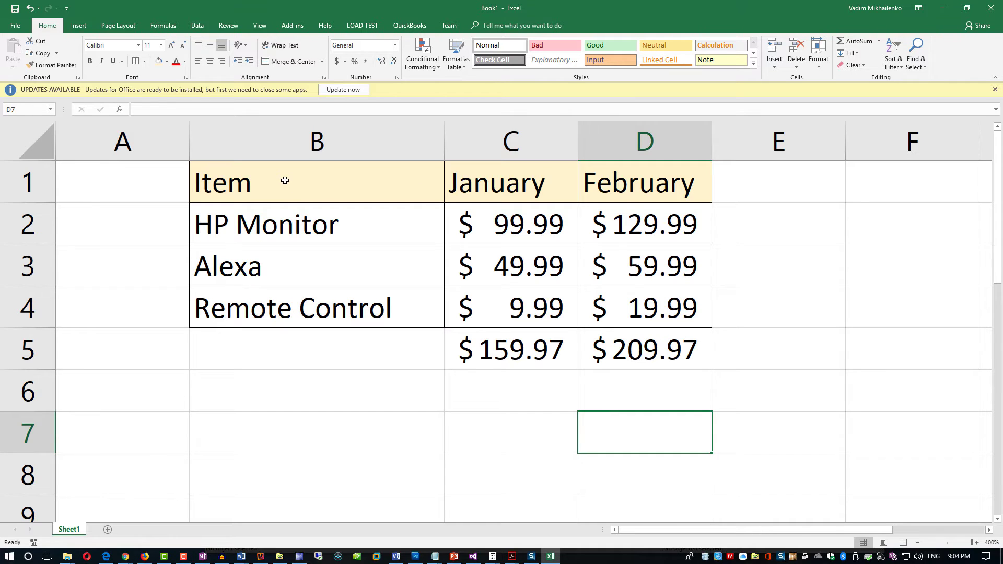
- Examine the Item, January and February columns and compare the HP Monitor prices in C2 and D2
{"action": "left_click_drag", "start_coordinate": [285, 181], "coordinate": [290, 313]}
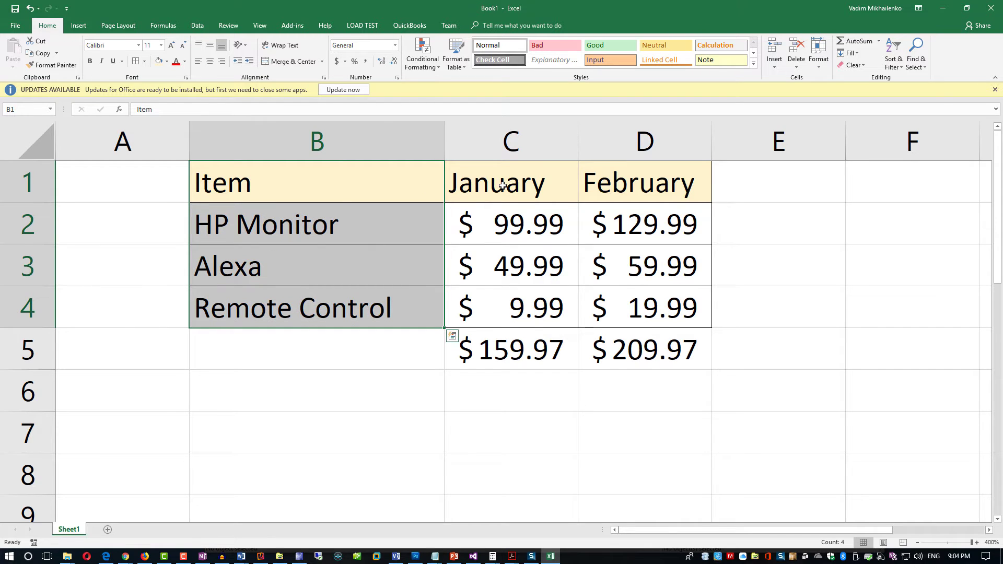
{"action": "left_click_drag", "start_coordinate": [516, 186], "coordinate": [536, 305]}
{"action": "left_click_drag", "start_coordinate": [674, 180], "coordinate": [682, 301]}
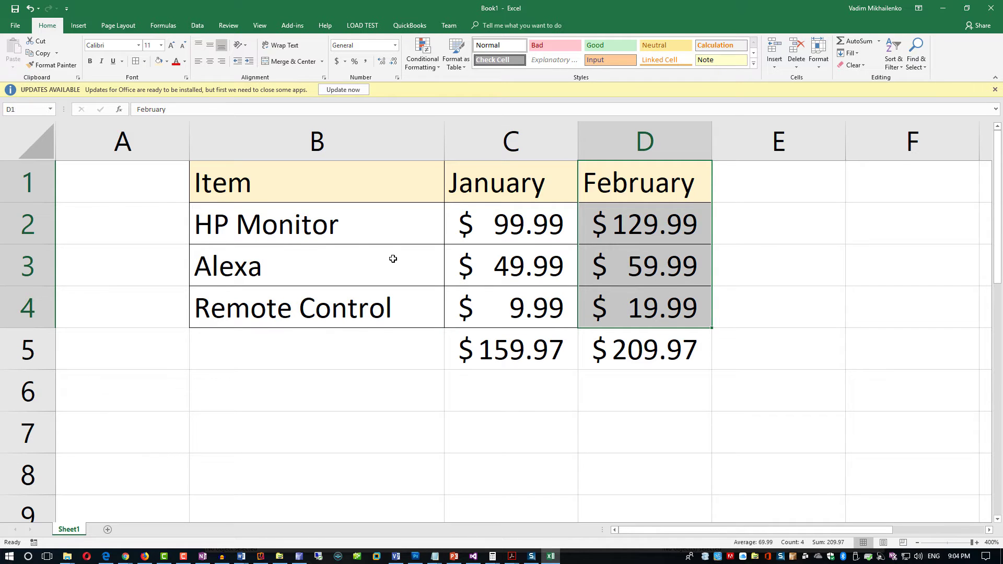
{"action": "left_click", "coordinate": [520, 229]}
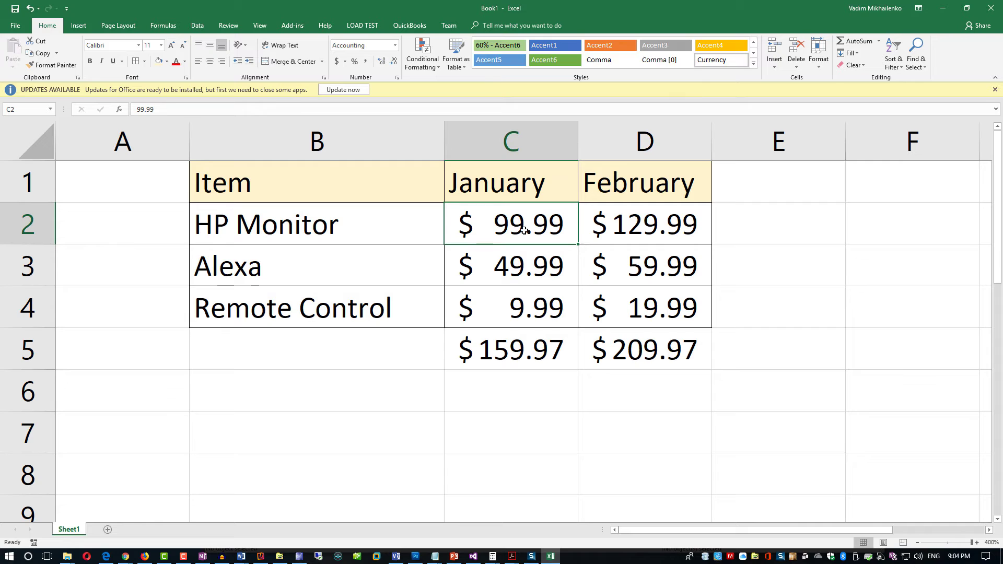
{"action": "left_click", "coordinate": [644, 231]}
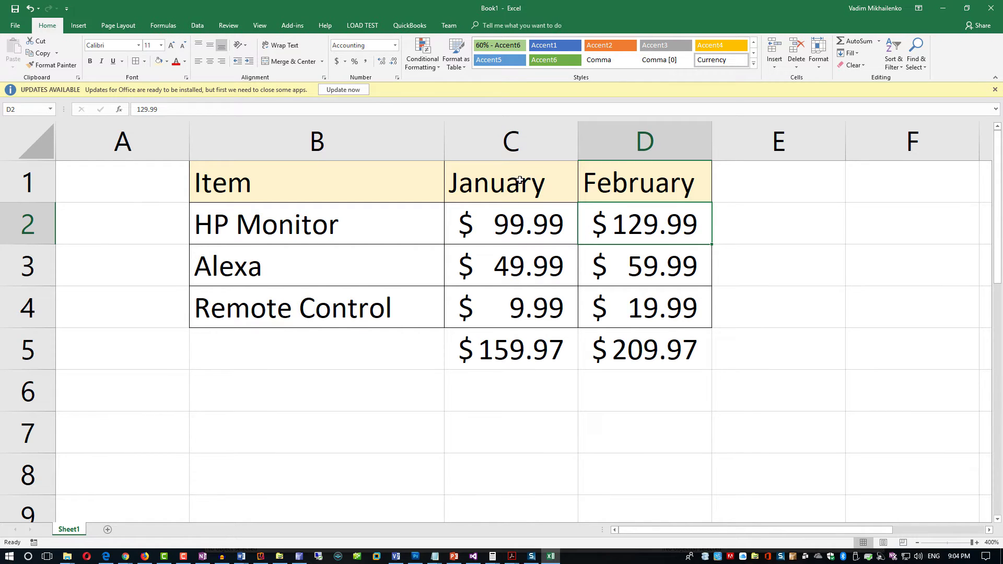
{"action": "left_click_drag", "start_coordinate": [515, 181], "coordinate": [536, 339]}
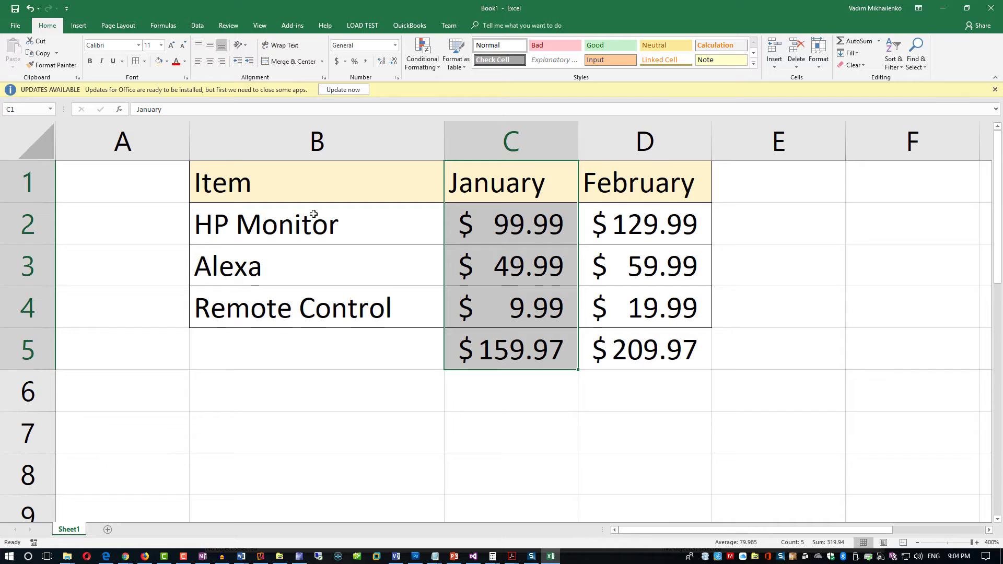
- Check the text in the HP Monitor cell and in the Item, January and February headings
{"action": "left_click", "coordinate": [292, 227]}
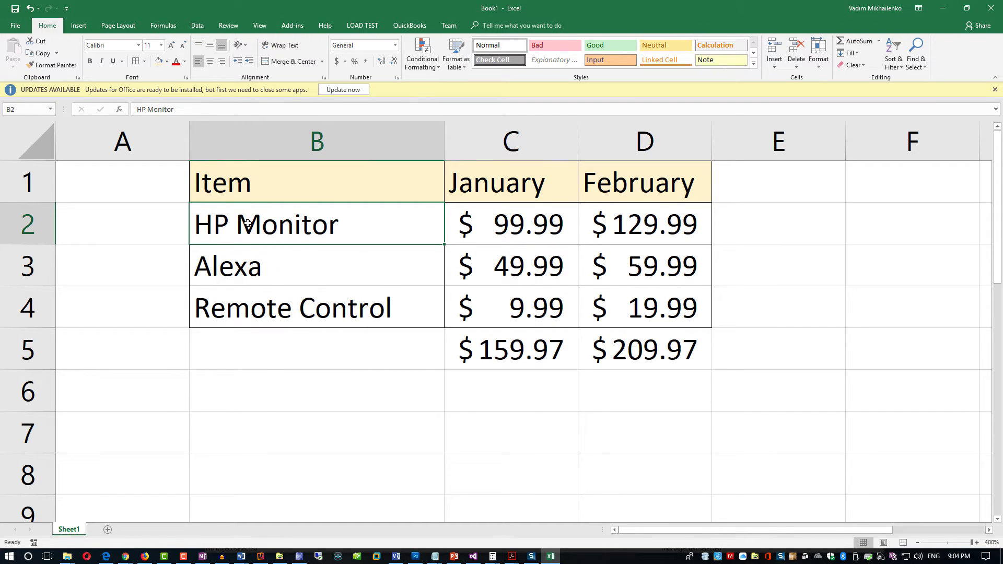
{"action": "left_click", "coordinate": [243, 185]}
{"action": "left_click", "coordinate": [497, 179]}
{"action": "left_click", "coordinate": [647, 192]}
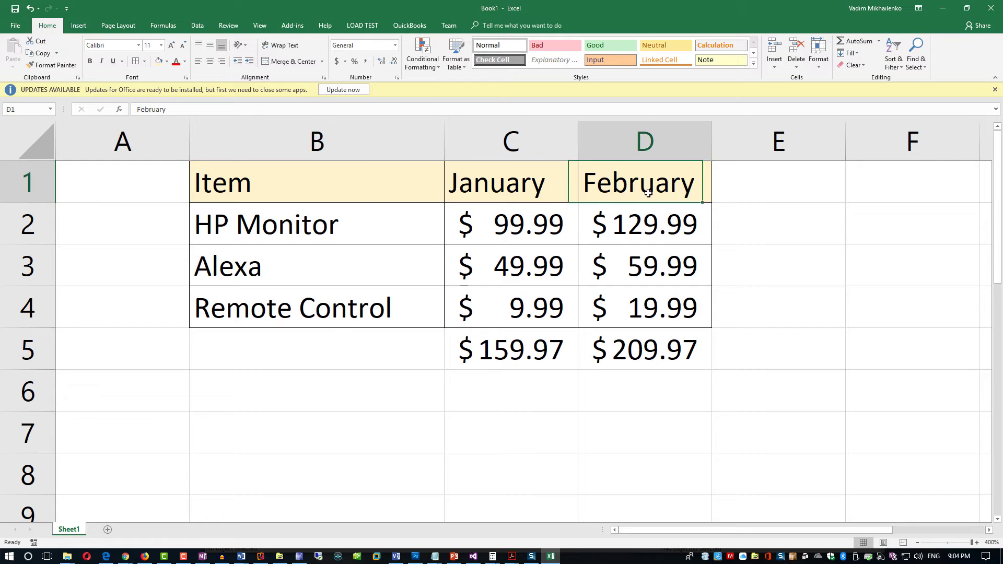
- Check the Alexa and Remote Control text cells and view the number formats available for B4
{"action": "left_click", "coordinate": [256, 269]}
{"action": "left_click", "coordinate": [285, 304]}
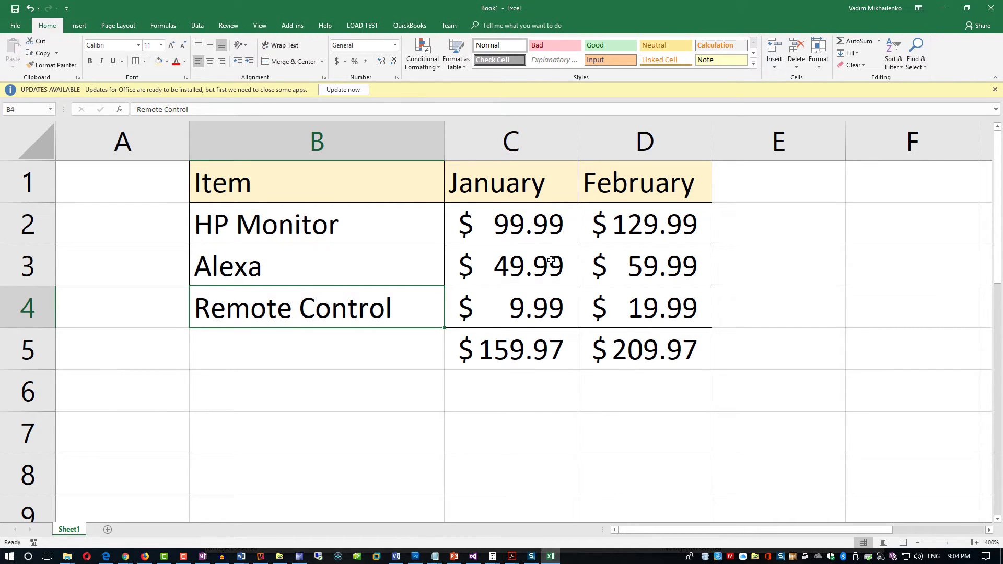
{"action": "left_click", "coordinate": [395, 48]}
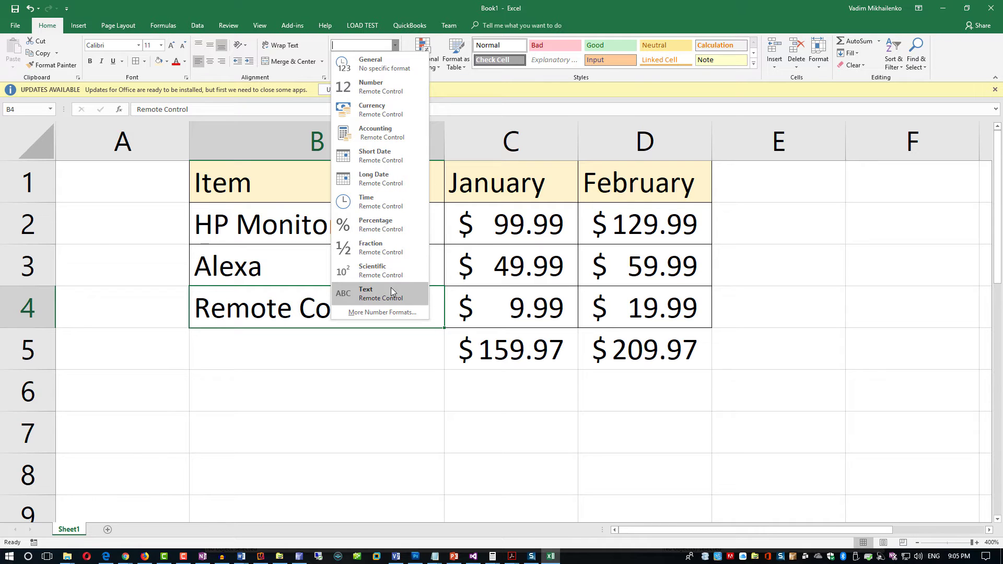
{"action": "left_click", "coordinate": [386, 368]}
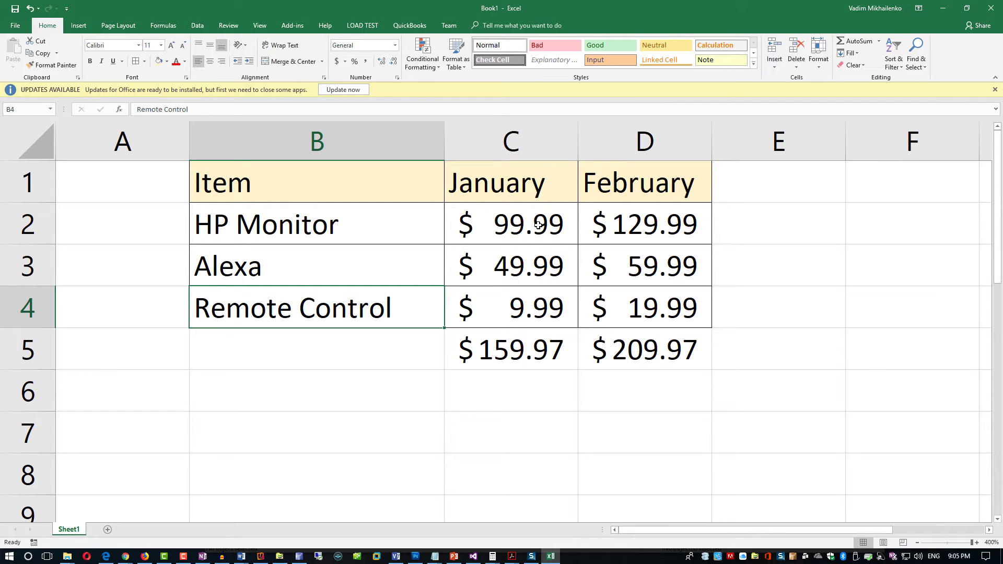
- Compare the numeric January prices in C2:C4 with the text item names in B2:B4
{"action": "left_click_drag", "start_coordinate": [538, 229], "coordinate": [546, 298]}
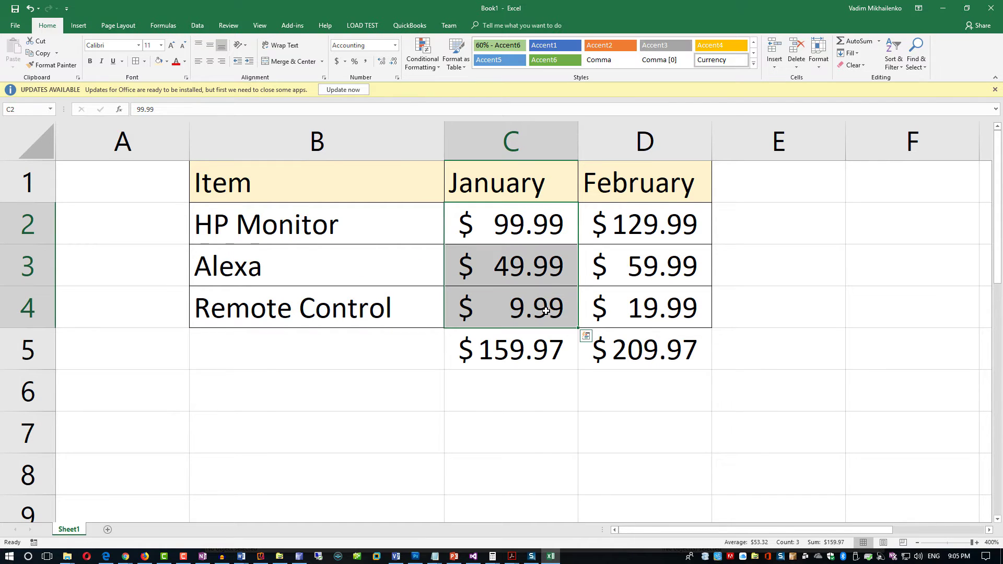
{"action": "left_click", "coordinate": [532, 229]}
{"action": "left_click_drag", "start_coordinate": [532, 228], "coordinate": [530, 308]}
{"action": "left_click_drag", "start_coordinate": [300, 226], "coordinate": [313, 305]}
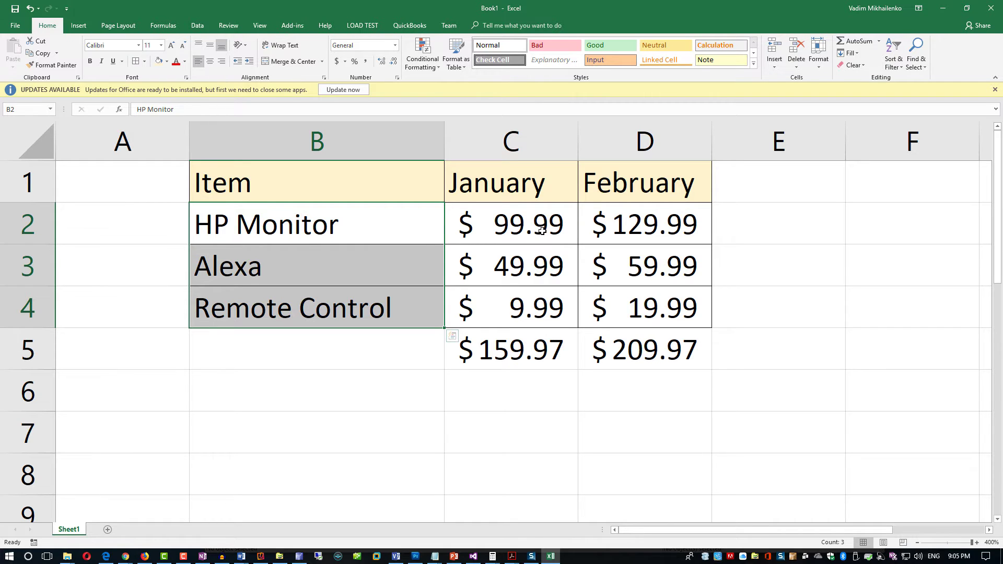
{"action": "left_click_drag", "start_coordinate": [542, 231], "coordinate": [554, 308]}
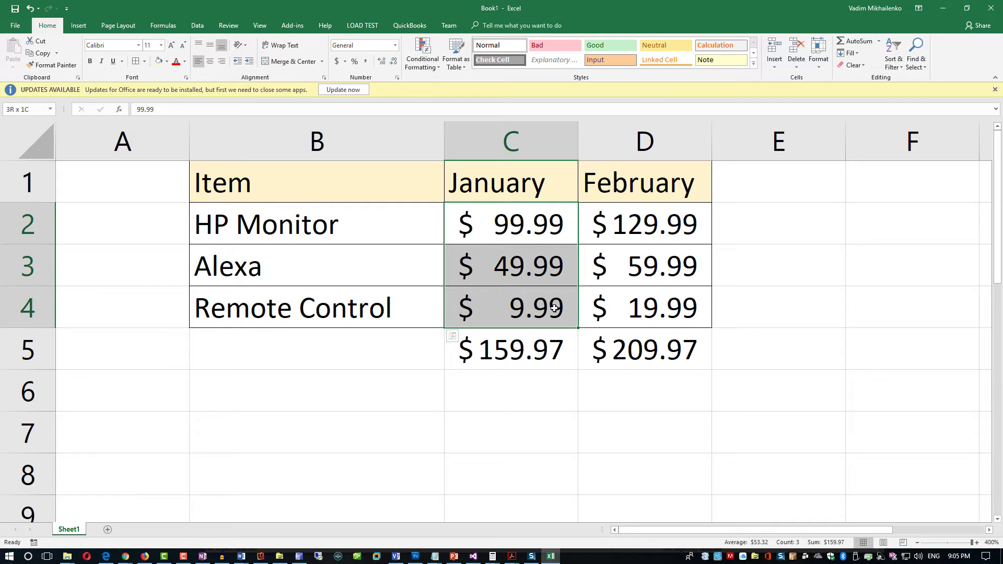
{"action": "left_click_drag", "start_coordinate": [554, 308], "coordinate": [554, 309]}
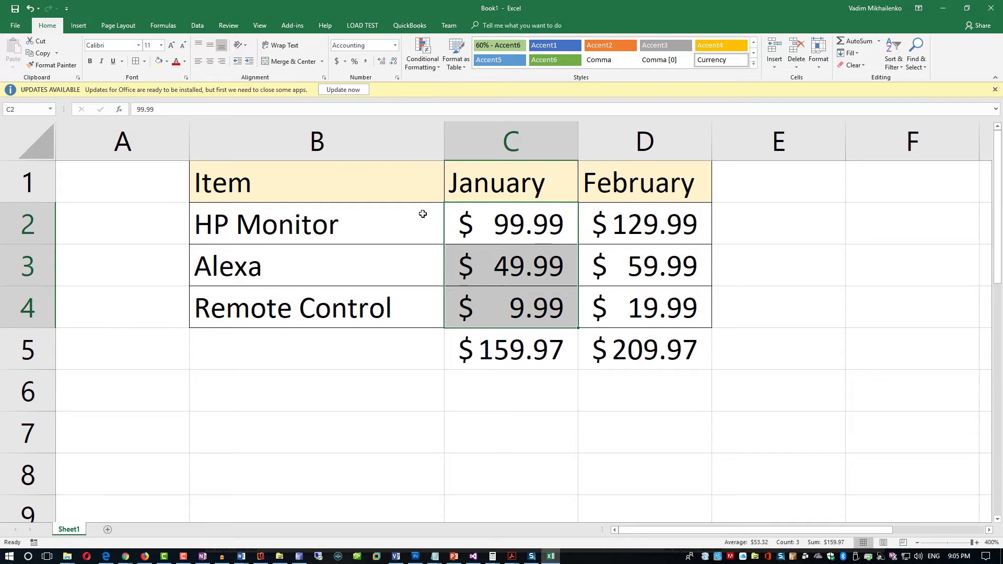
{"action": "left_click", "coordinate": [375, 234]}
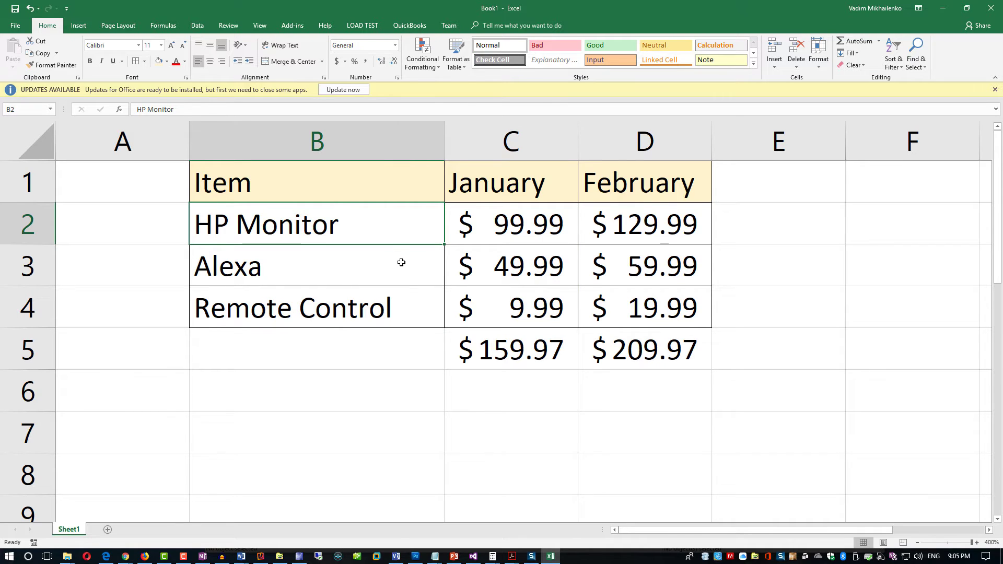
{"action": "left_click_drag", "start_coordinate": [409, 311], "coordinate": [406, 230]}
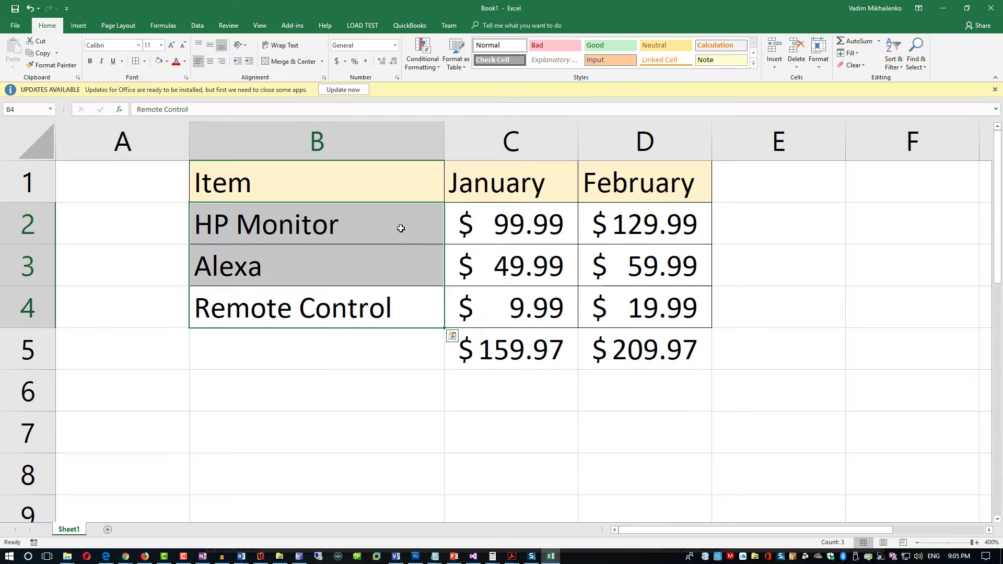
- Replace the January heading in C1 with the date 01/01/2019
{"action": "left_click", "coordinate": [482, 183]}
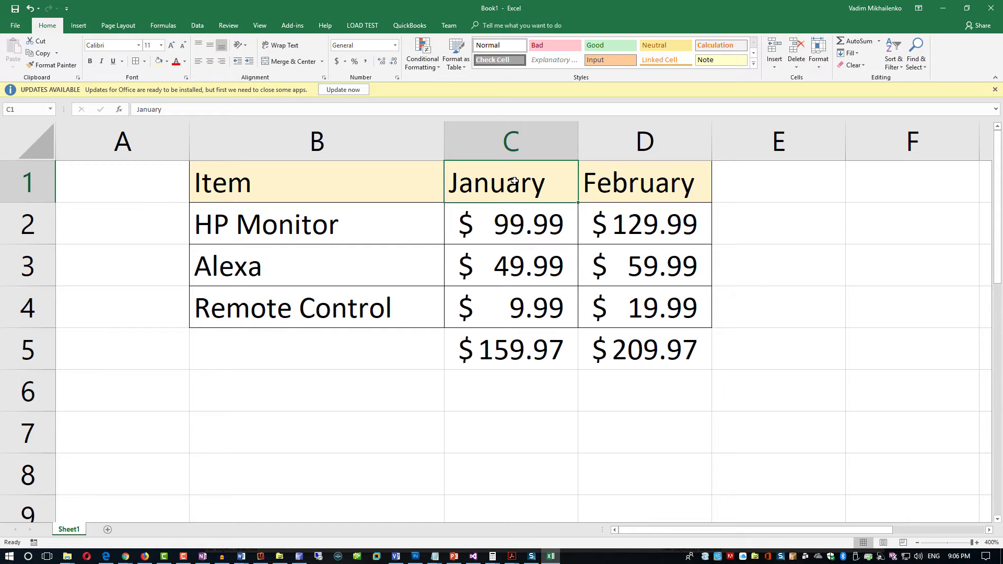
{"action": "type", "text": "01/"}
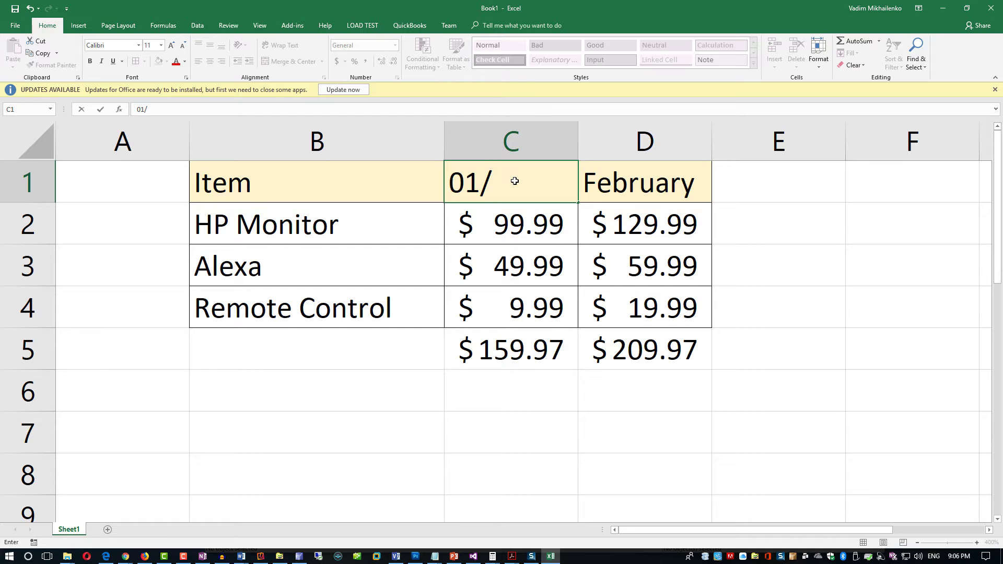
{"action": "type", "text": "01/2019"}
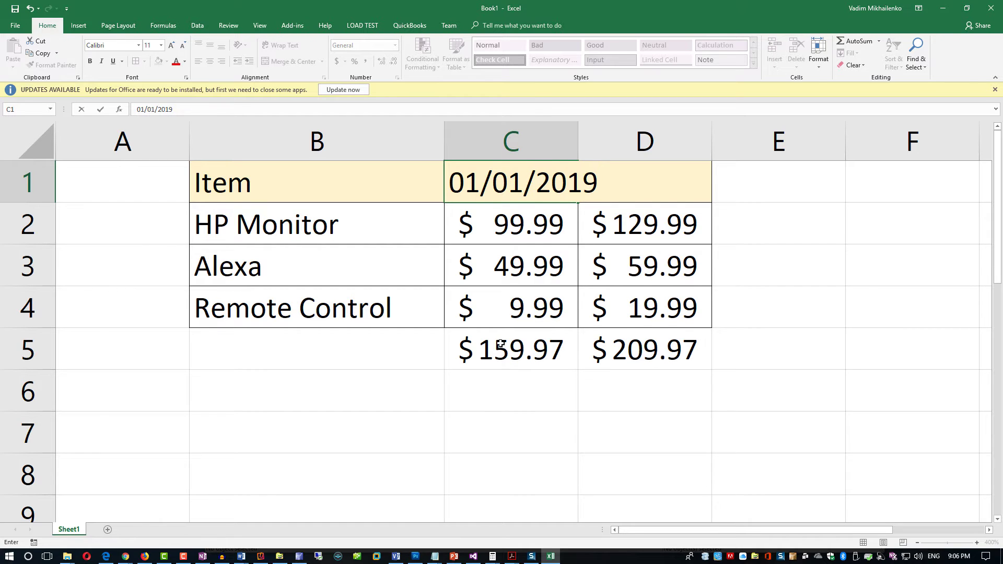
{"action": "left_click", "coordinate": [528, 389]}
- Widen column C to give the date heading more room and select the February heading in D1
{"action": "left_click", "coordinate": [587, 134]}
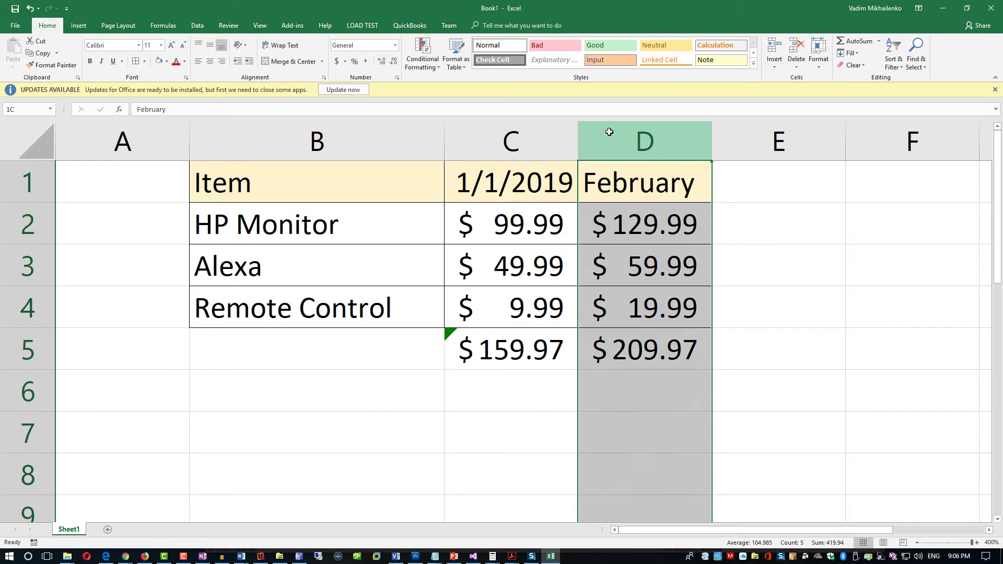
{"action": "left_click_drag", "start_coordinate": [578, 139], "coordinate": [613, 139]}
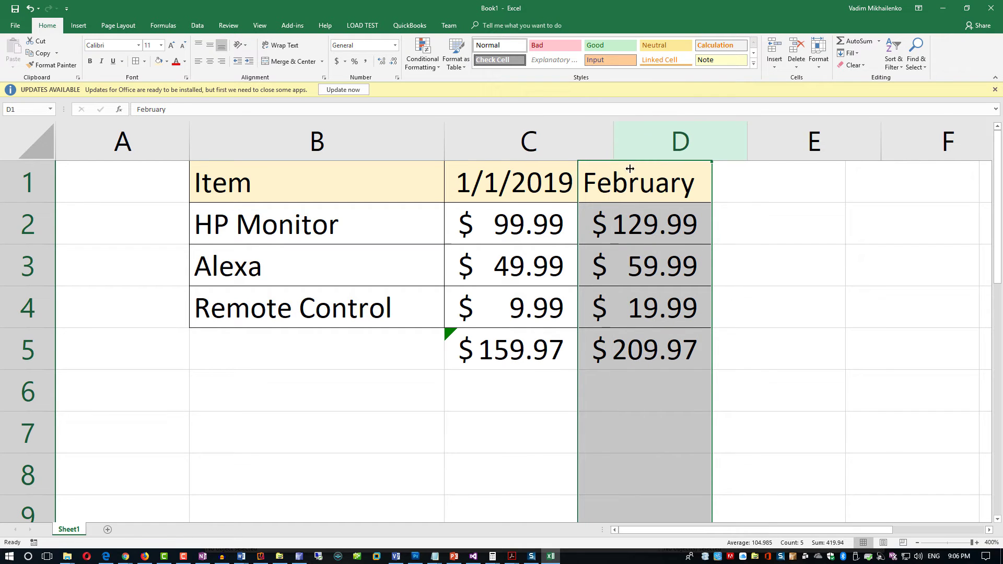
{"action": "left_click", "coordinate": [661, 188]}
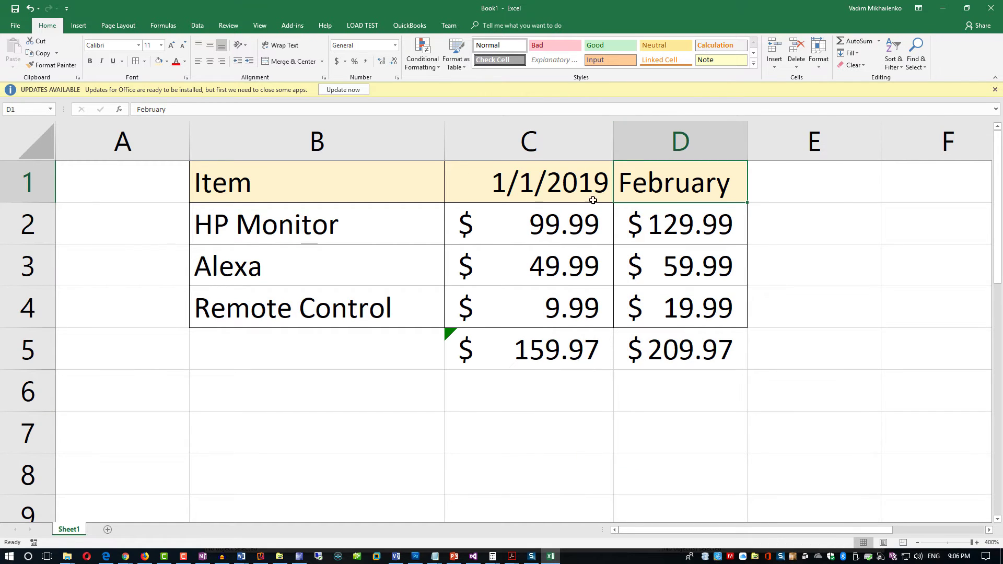
- Replace the February heading in D1 with the date 1/2/2019
{"action": "type", "text": "0."}
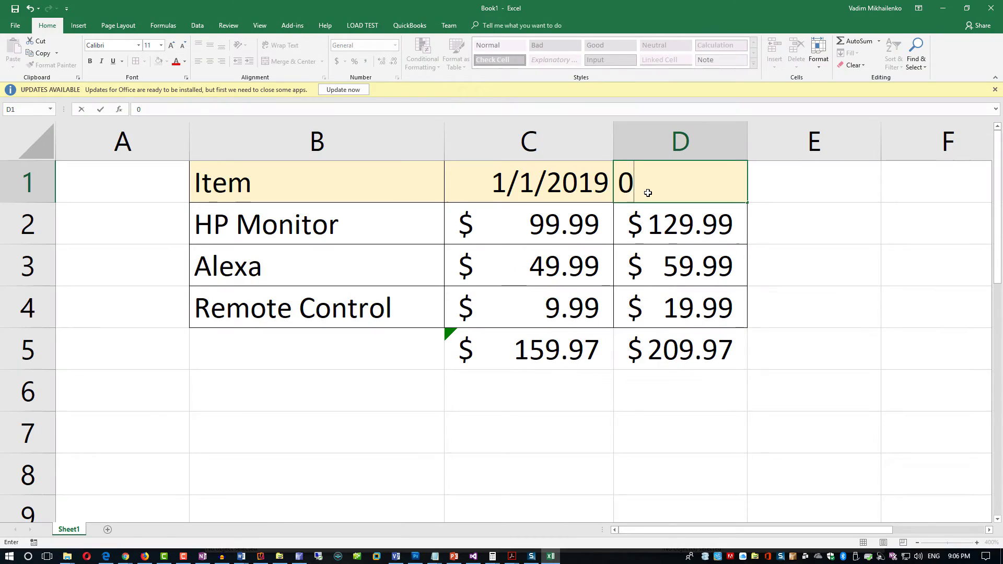
{"action": "key", "text": "BackSpace"}
{"action": "type", "text": "1/2/"}
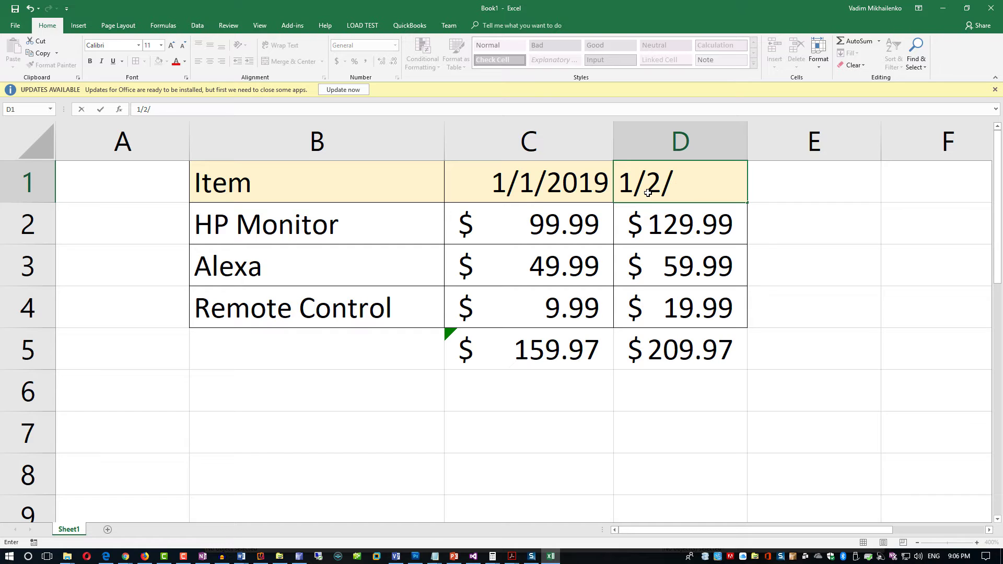
{"action": "type", "text": "2019"}
{"action": "left_click", "coordinate": [779, 421]}
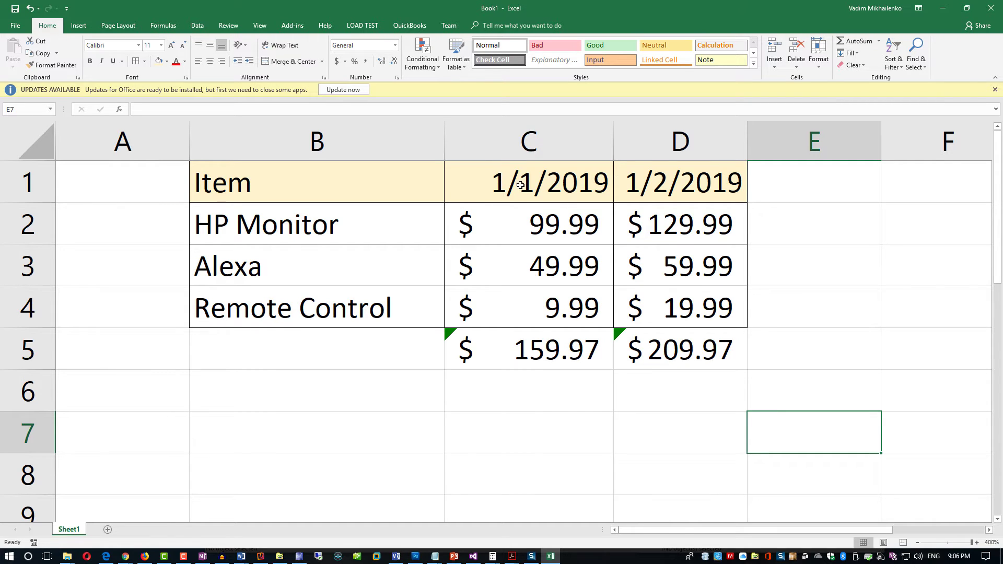
- Compare the date headings in C1 and D1 and check their number format
{"action": "left_click", "coordinate": [571, 179]}
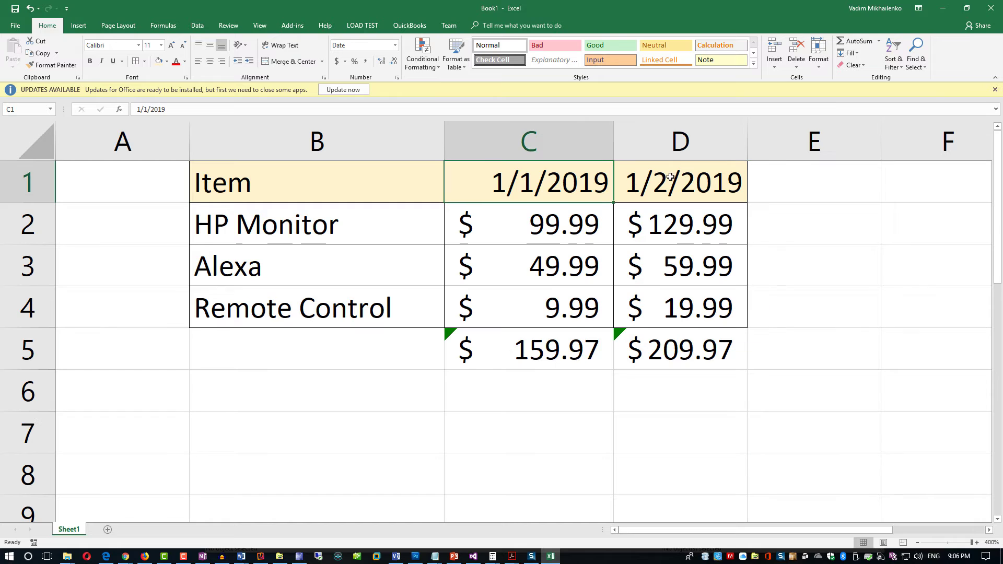
{"action": "left_click", "coordinate": [671, 177]}
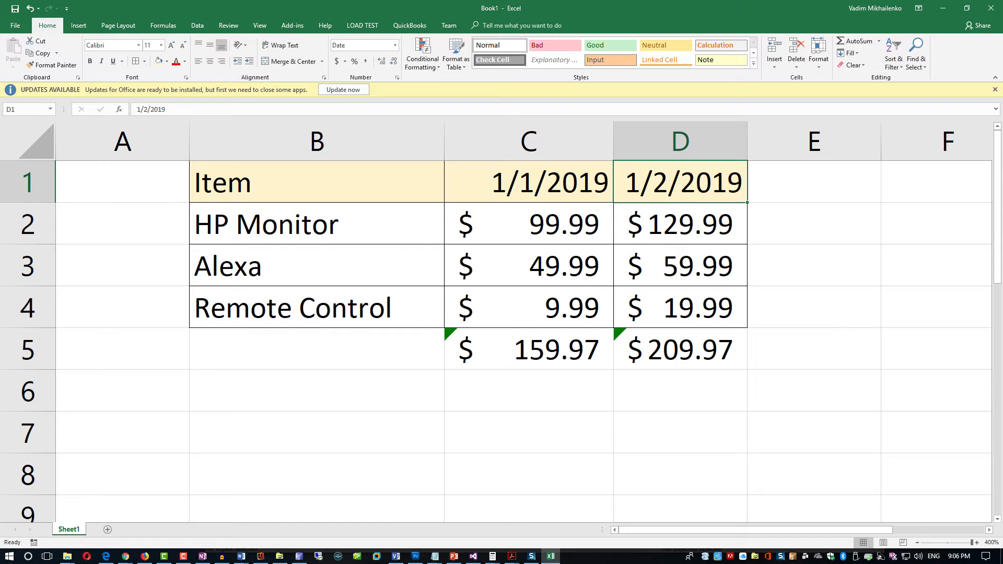
{"action": "key", "text": "ctrl+z"}
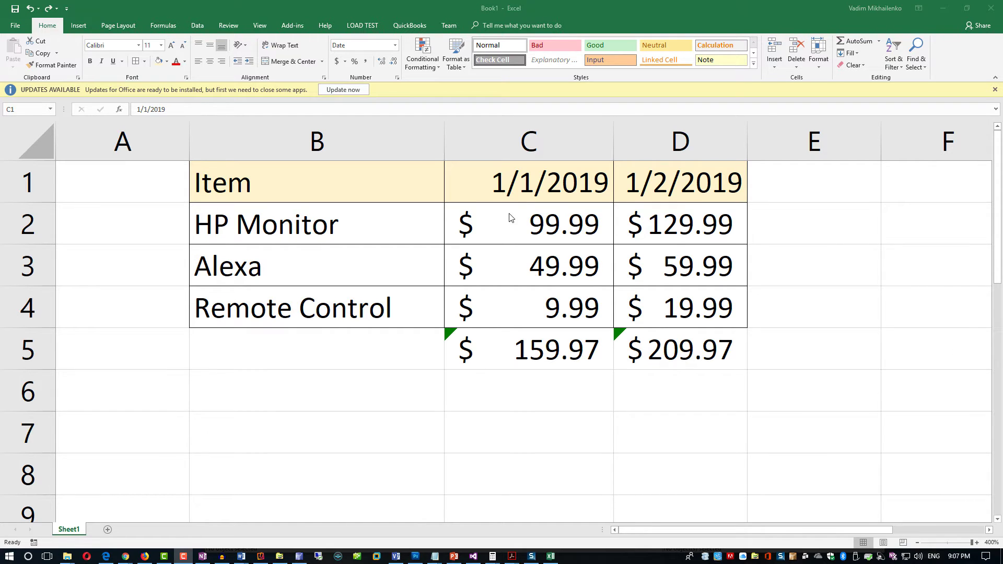
- Apply the Short Date format to the date heading in C1
{"action": "left_click", "coordinate": [506, 185]}
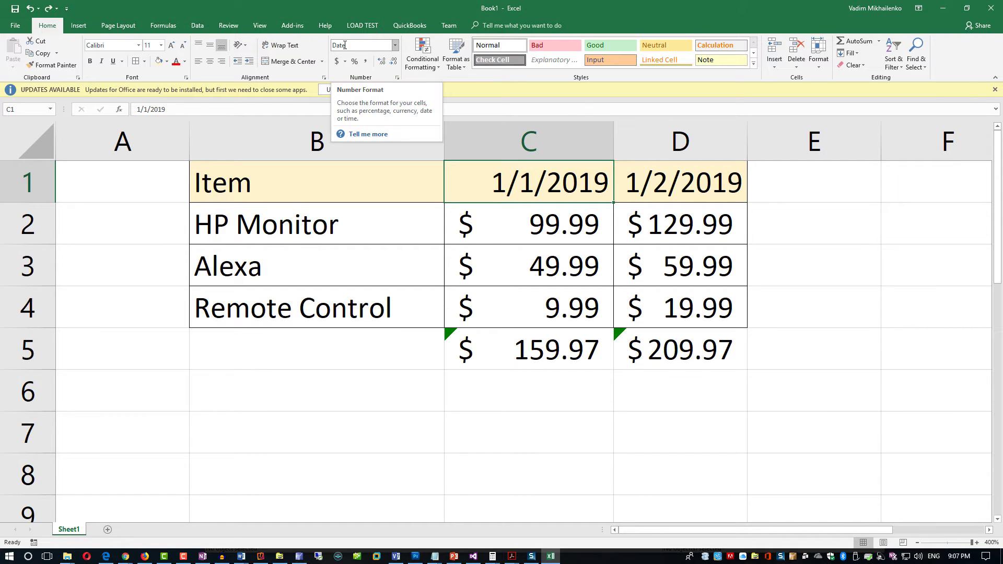
{"action": "left_click", "coordinate": [395, 47]}
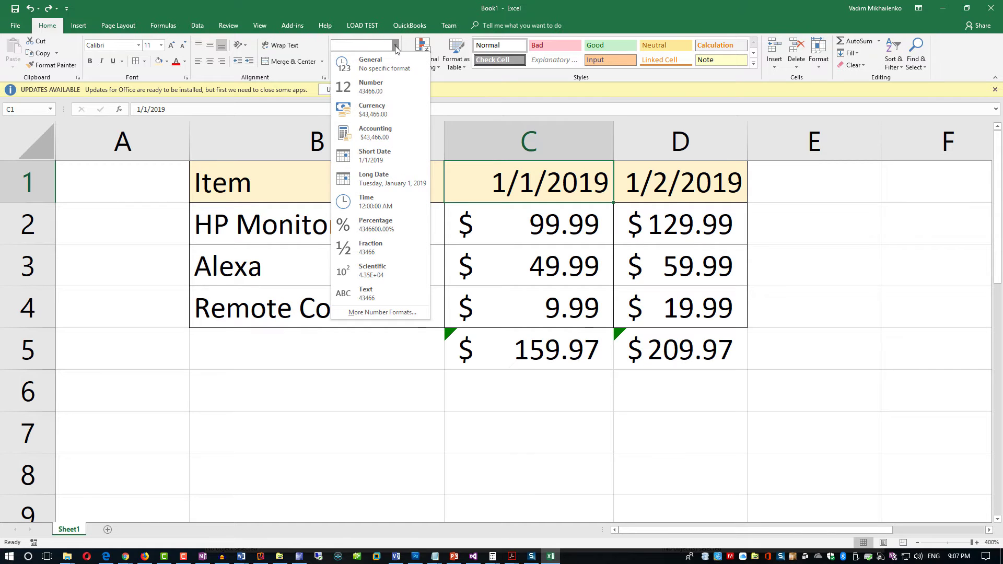
{"action": "left_click", "coordinate": [389, 161]}
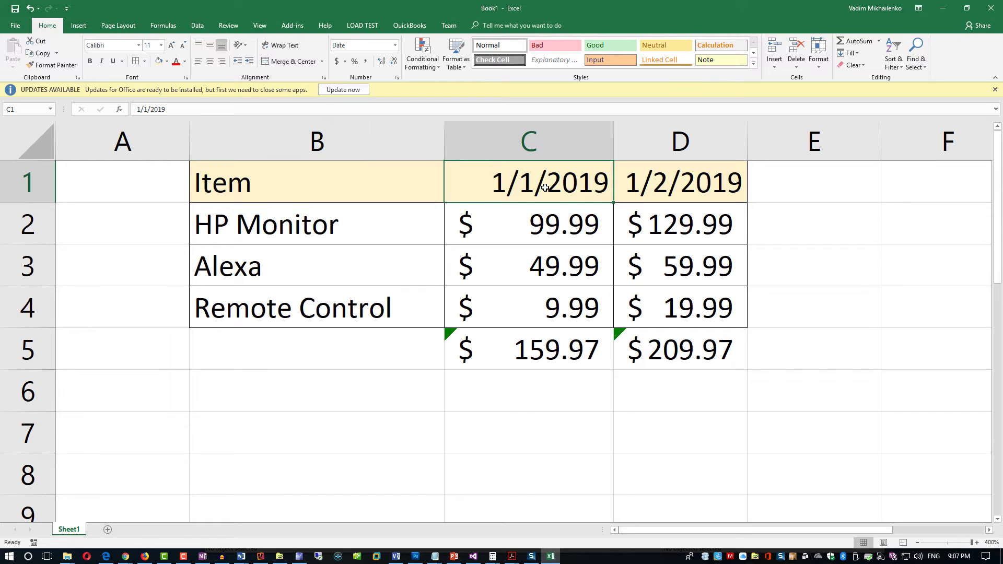
- Apply the Long Date format to the heading in C1 and widen column C until the full date fits
{"action": "left_click", "coordinate": [395, 45]}
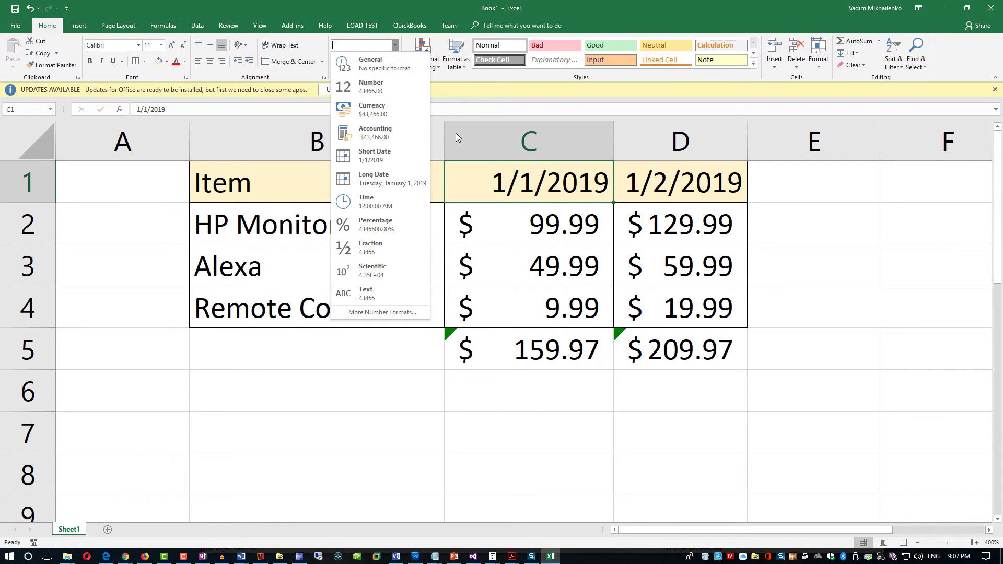
{"action": "left_click", "coordinate": [390, 181]}
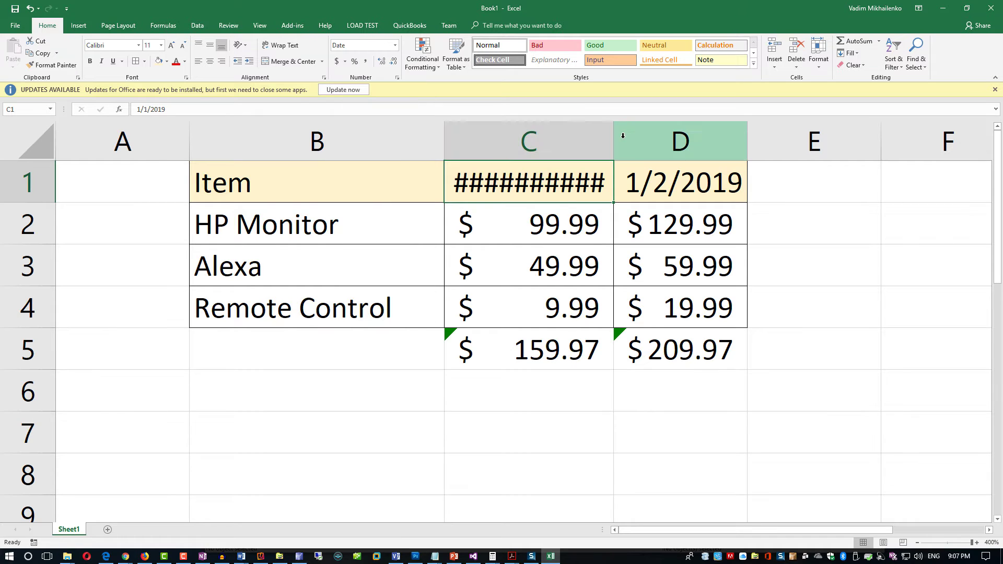
{"action": "mouse_move", "coordinate": [491, 179]}
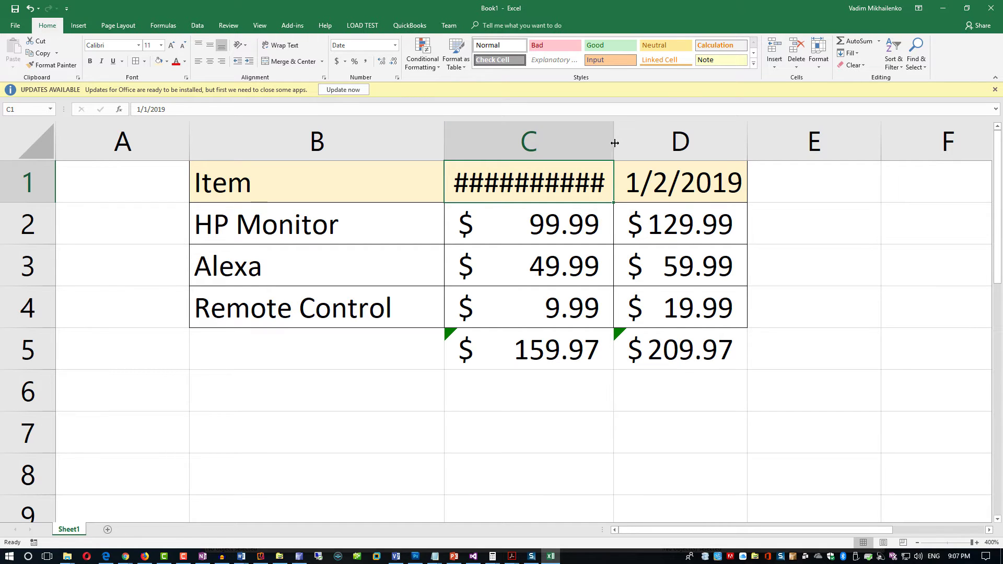
{"action": "left_click_drag", "start_coordinate": [615, 143], "coordinate": [798, 152]}
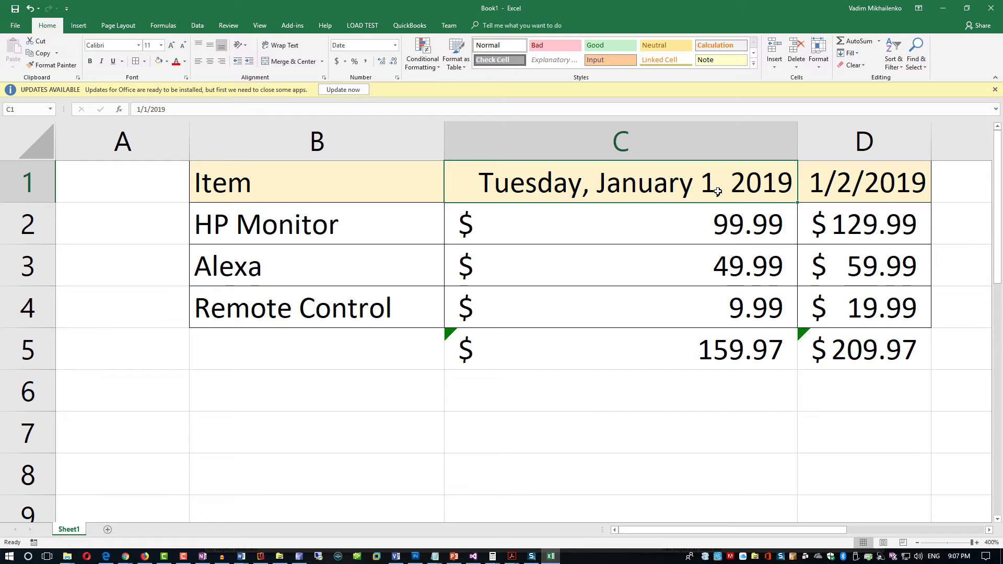
- Open the full cell format settings for D1 and look through the available date types
{"action": "left_click", "coordinate": [850, 189]}
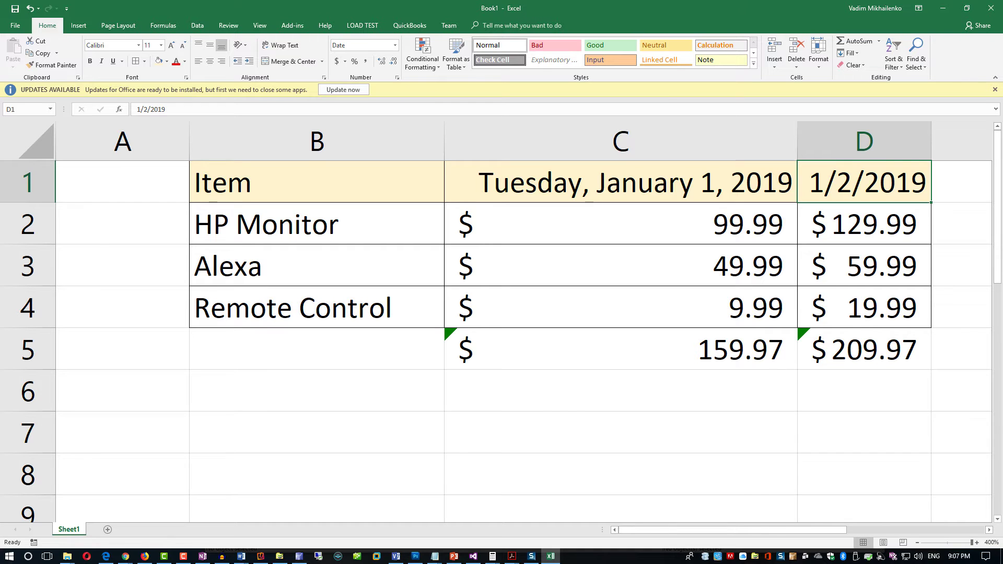
{"action": "left_click", "coordinate": [398, 79]}
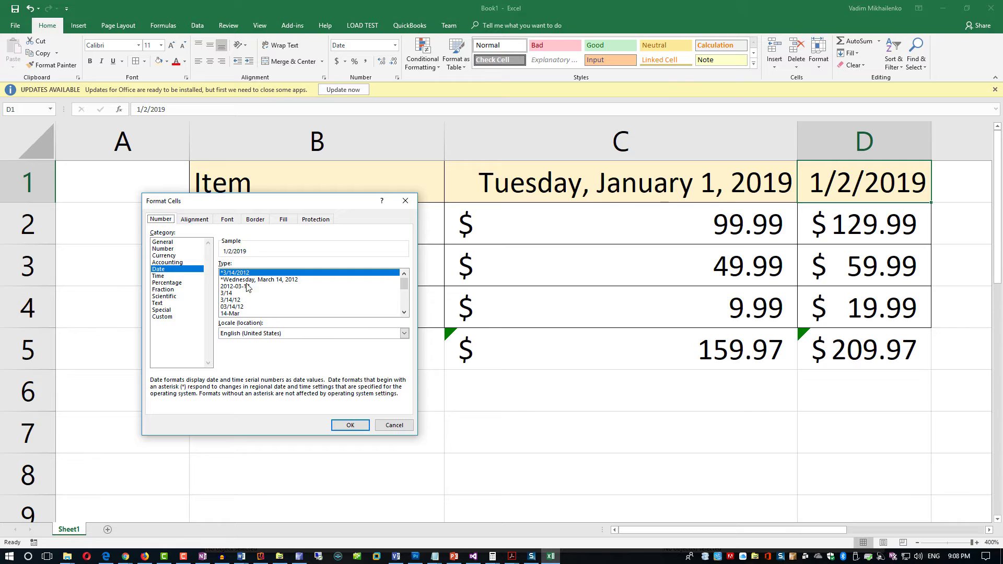
{"action": "scroll", "coordinate": [405, 303], "scroll_direction": "down", "scroll_amount": 3}
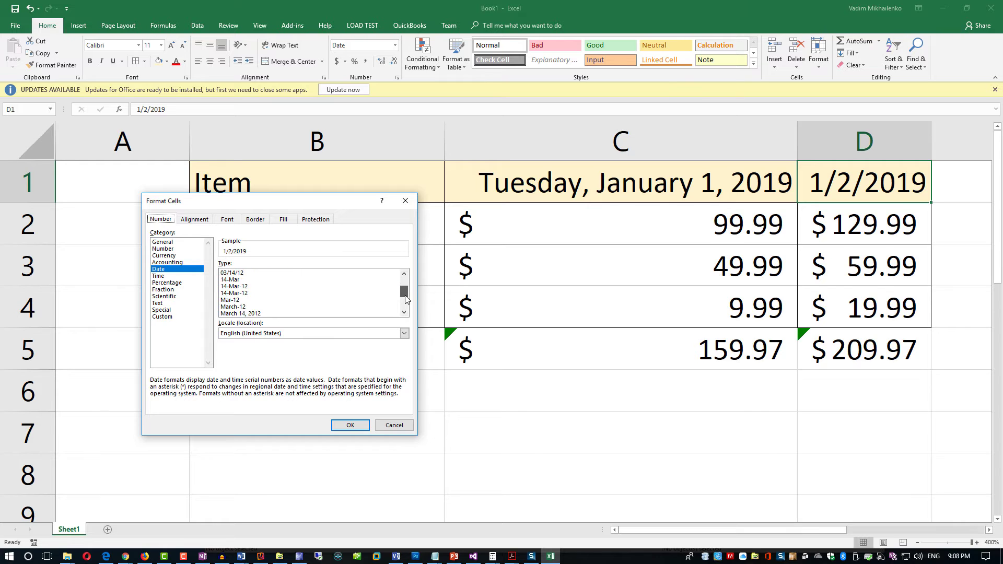
{"action": "scroll", "coordinate": [406, 309], "scroll_direction": "down", "scroll_amount": 1}
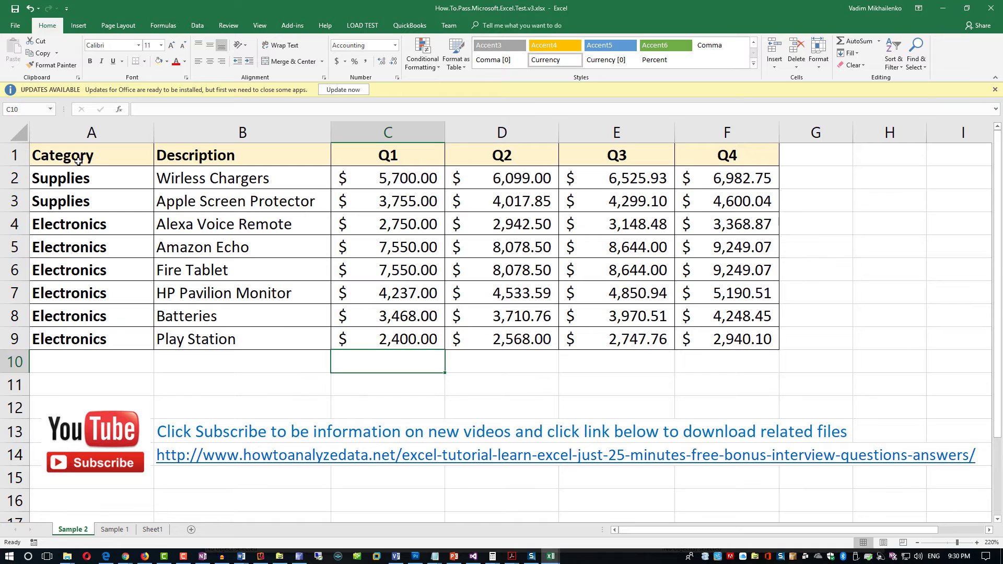
- Review the Supplies and Electronics categories, the item descriptions, and the Q1 and Q2 amounts on the Sample 2 sheet
{"action": "left_click_drag", "start_coordinate": [80, 174], "coordinate": [80, 198]}
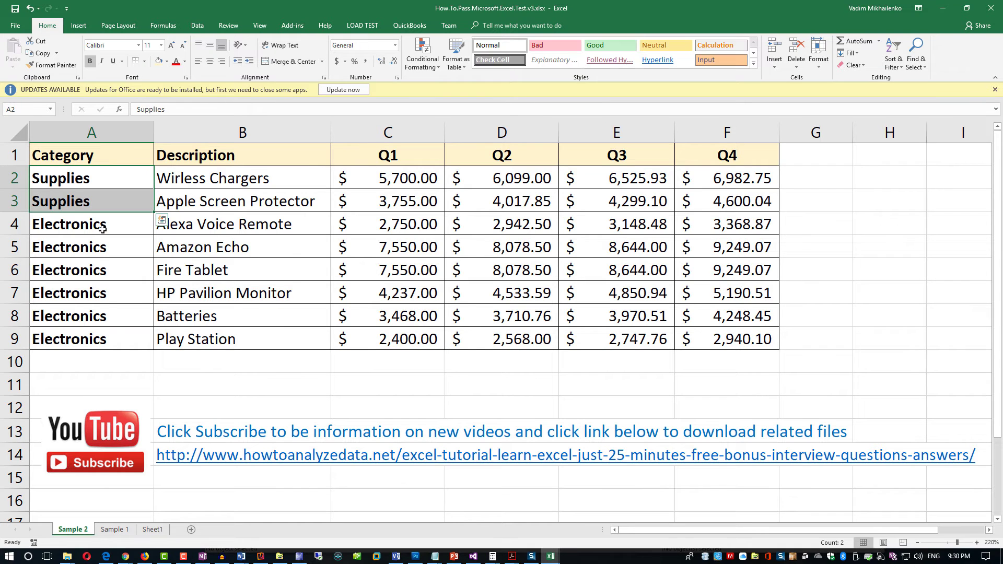
{"action": "left_click_drag", "start_coordinate": [116, 226], "coordinate": [123, 340]}
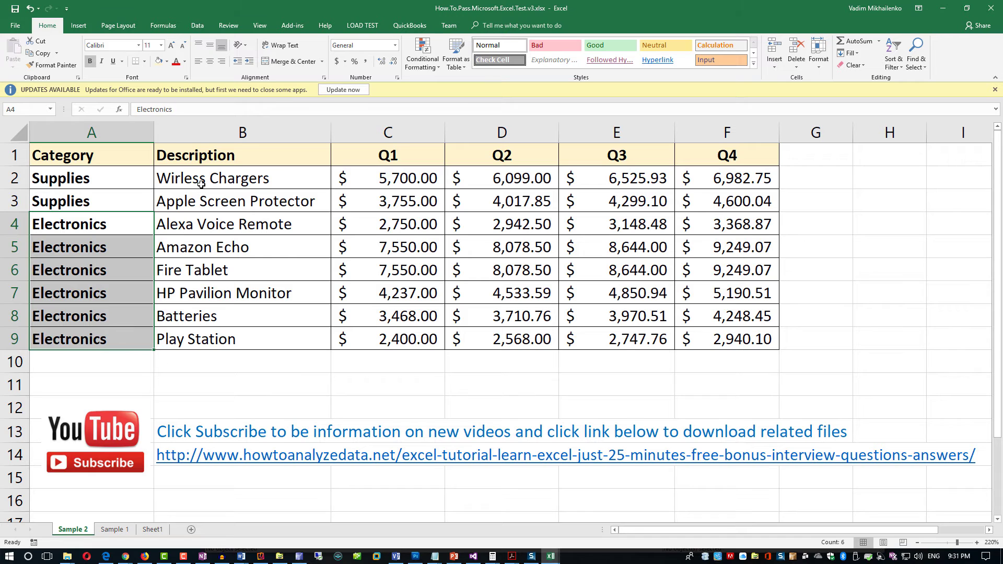
{"action": "left_click_drag", "start_coordinate": [203, 181], "coordinate": [217, 316]}
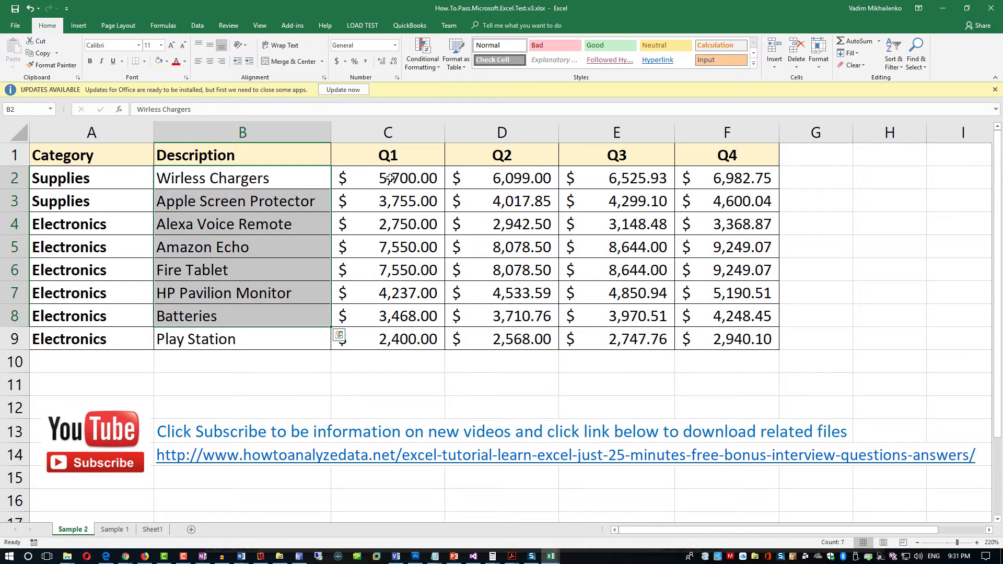
{"action": "left_click_drag", "start_coordinate": [390, 179], "coordinate": [390, 338]}
{"action": "left_click_drag", "start_coordinate": [517, 178], "coordinate": [534, 329]}
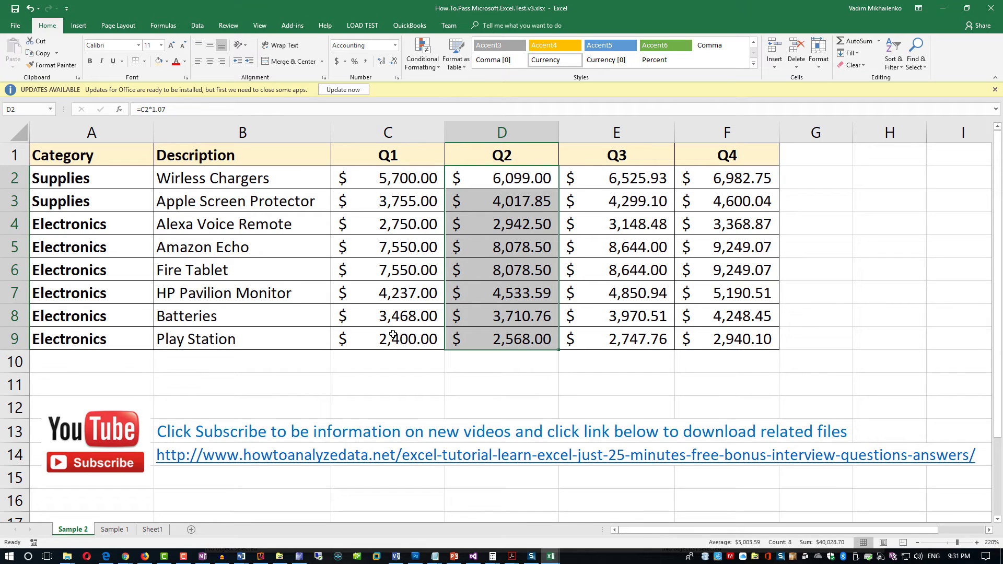
{"action": "left_click", "coordinate": [398, 364]}
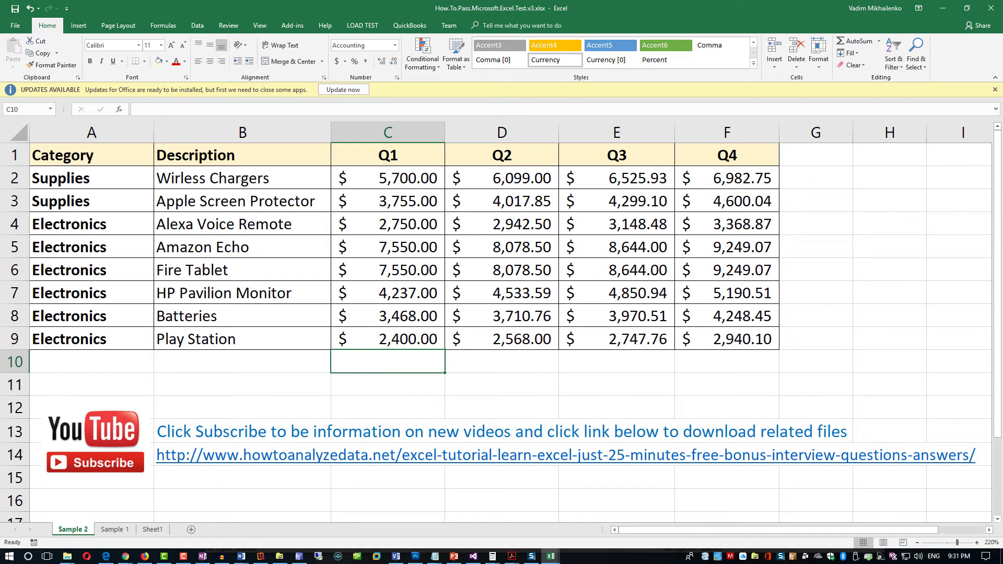
{"action": "key", "text": "alt+Tab"}
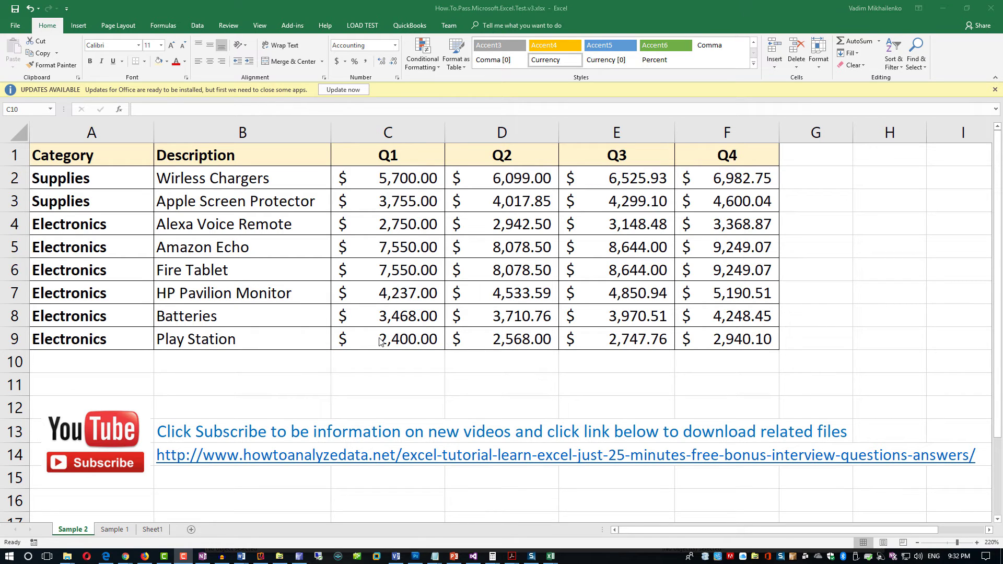
- Total the Q1 amounts in C10 with the formula =SUM(C2:C9)
{"action": "left_click", "coordinate": [388, 360]}
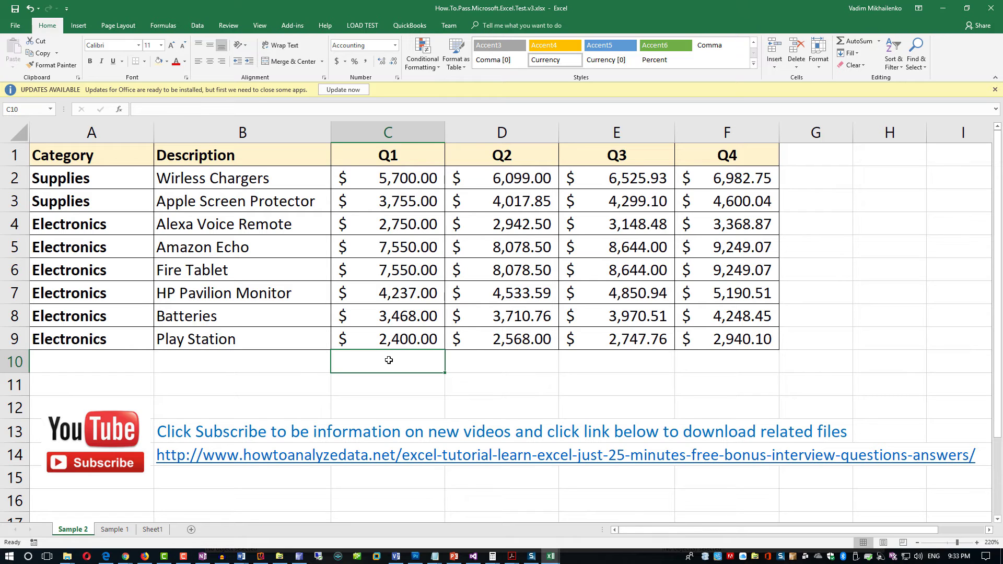
{"action": "left_click_drag", "start_coordinate": [398, 183], "coordinate": [405, 346]}
{"action": "left_click", "coordinate": [404, 361]}
{"action": "type", "text": "="}
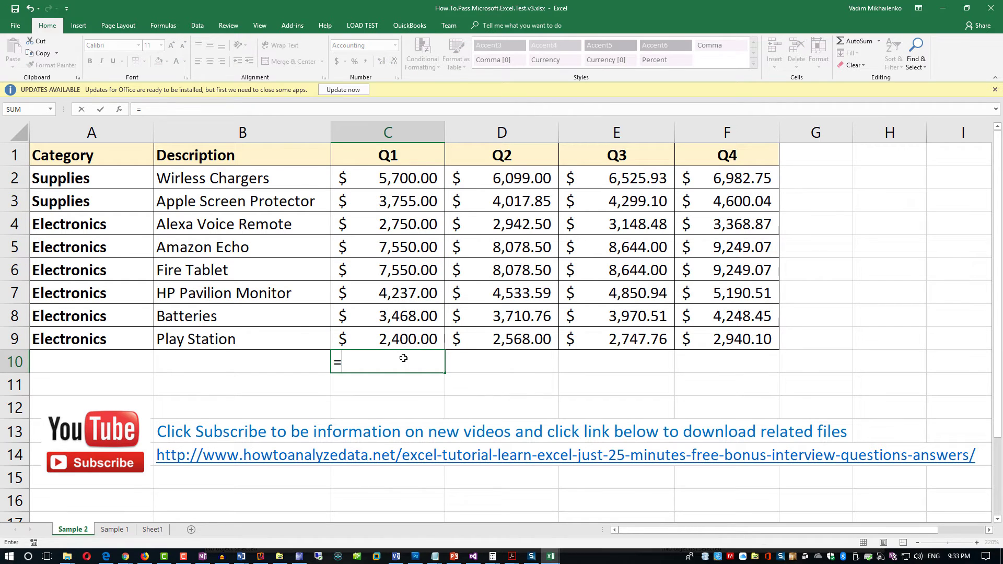
{"action": "type", "text": "SUM("}
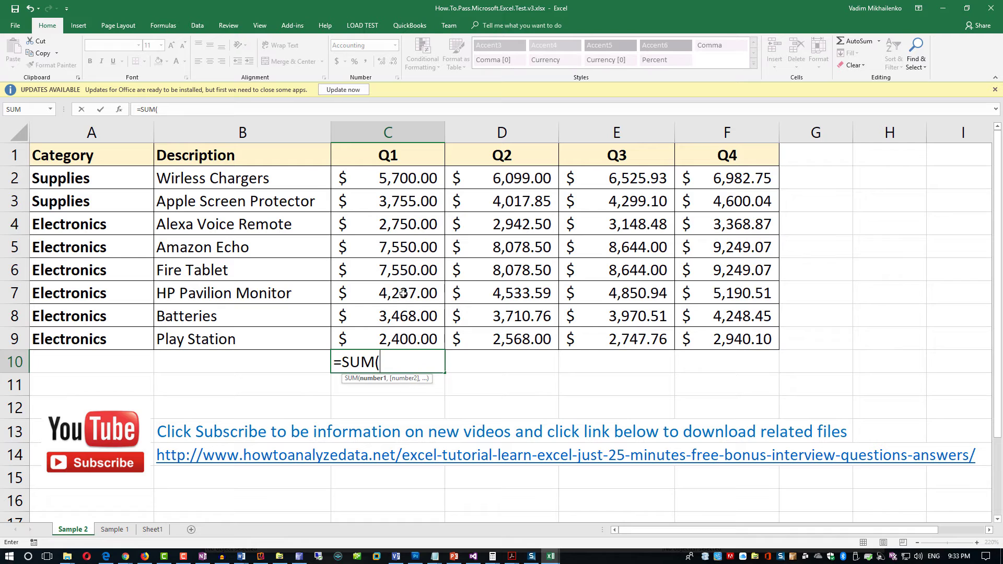
{"action": "left_click_drag", "start_coordinate": [401, 180], "coordinate": [400, 340]}
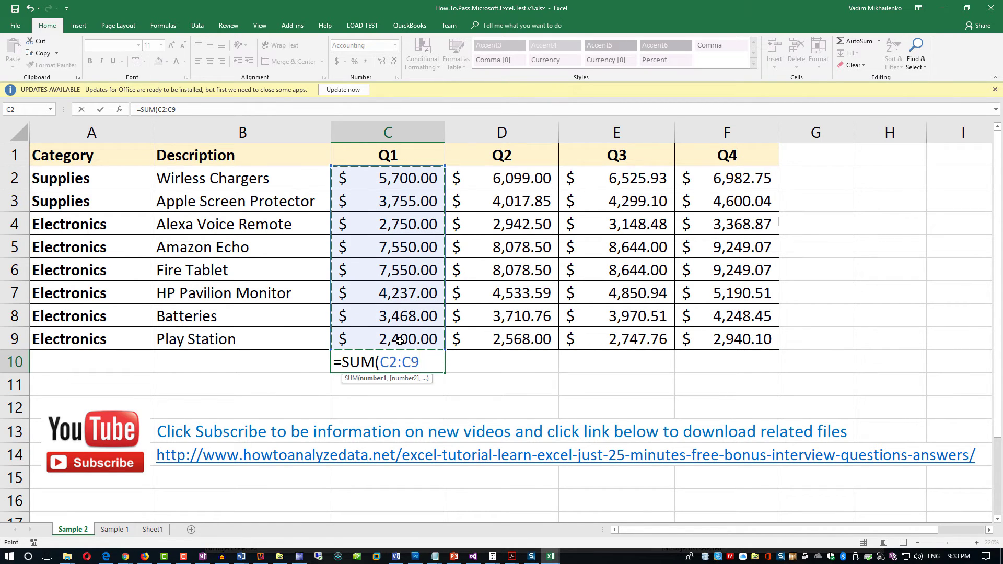
{"action": "type", "text": ")"}
{"action": "key", "text": "Return"}
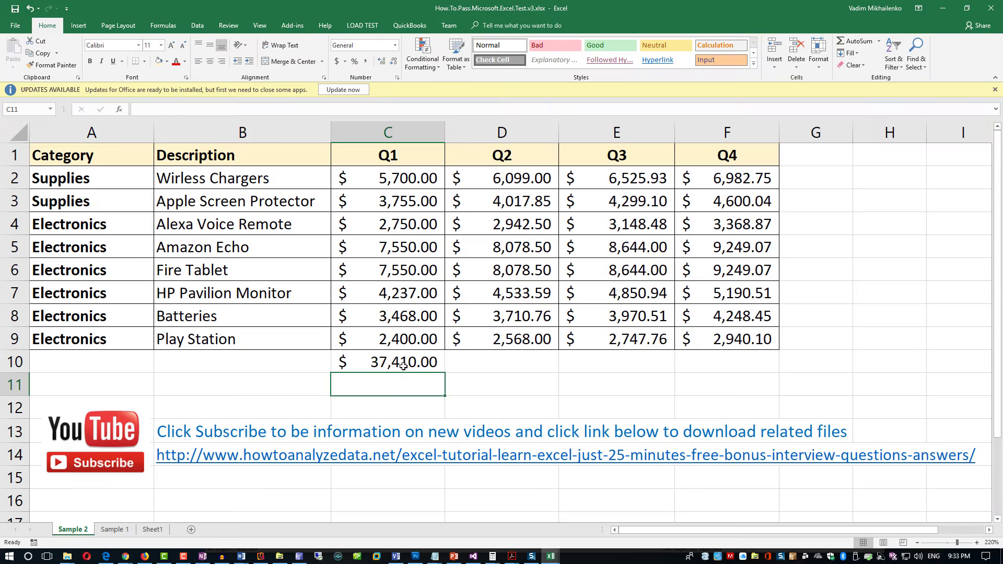
- Delete the Q1 total in C10 and recreate it over C2:C9 with AutoSum
{"action": "left_click", "coordinate": [408, 362]}
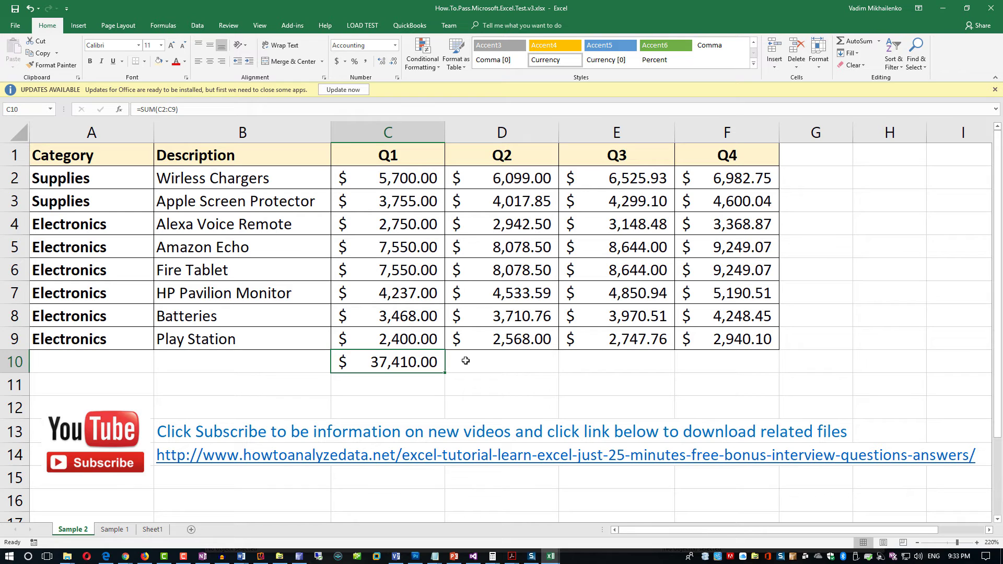
{"action": "key", "text": "Delete"}
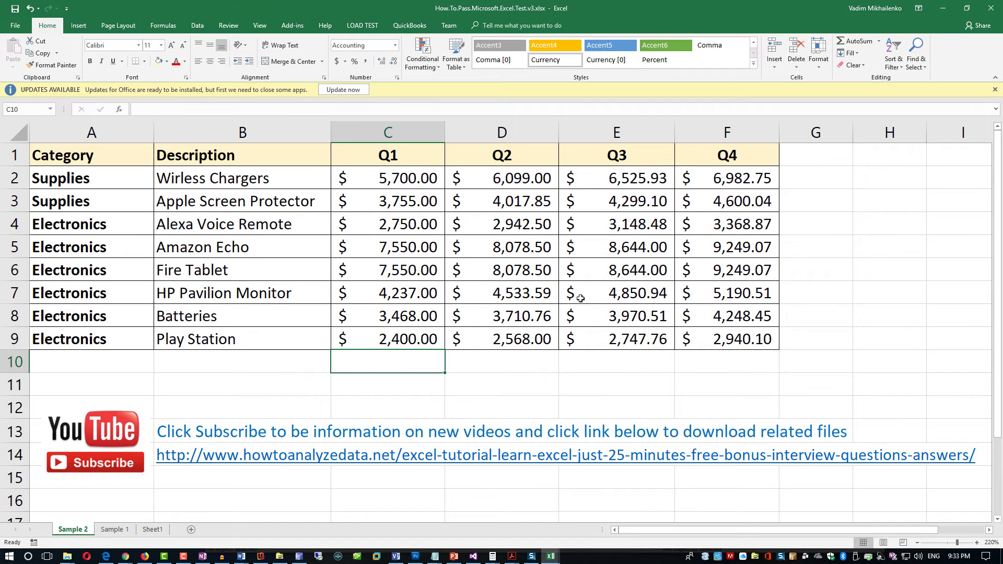
{"action": "left_click", "coordinate": [855, 42]}
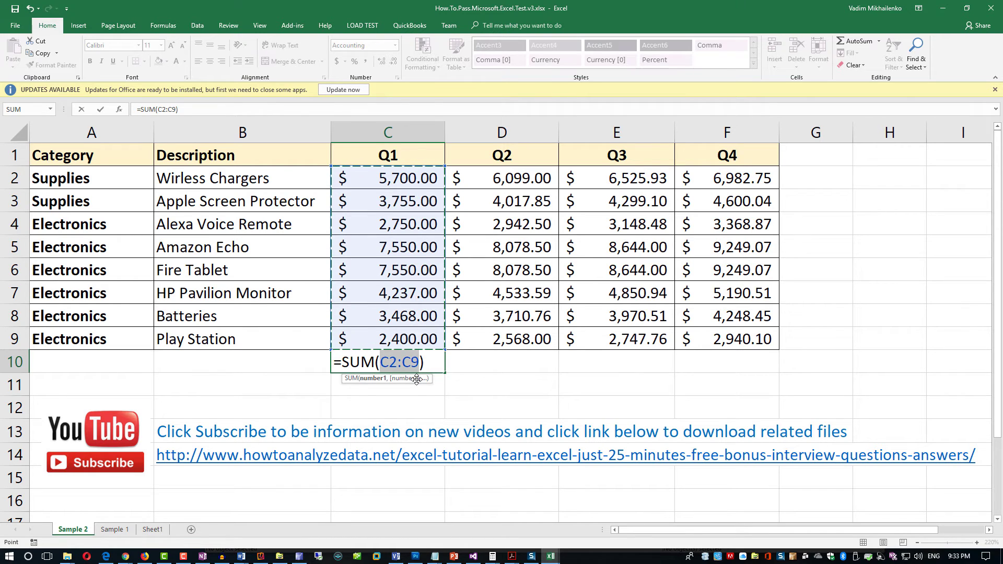
{"action": "key", "text": "Return"}
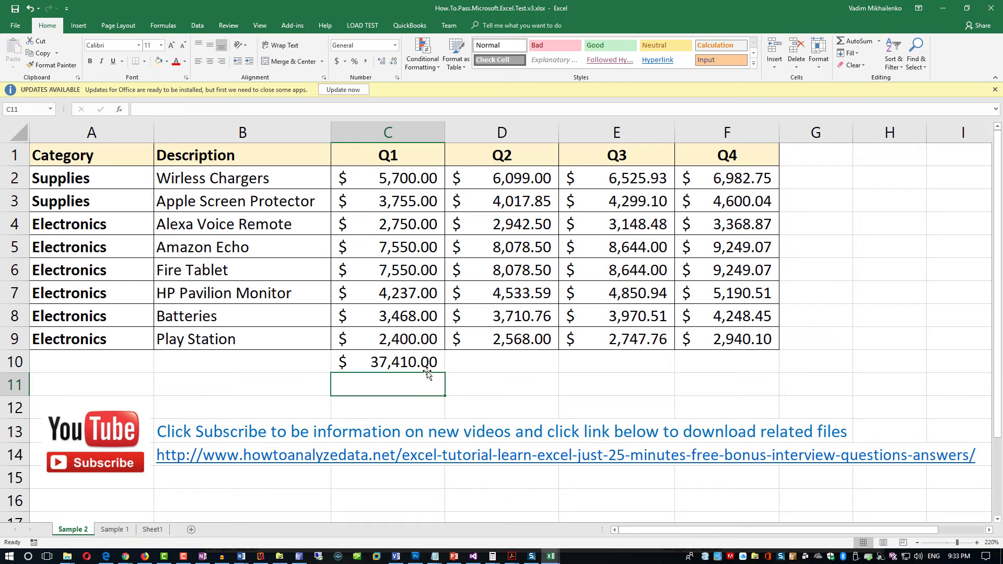
- Check the SUM formula in C10 against the Q1 amounts in C2:C9
{"action": "left_click", "coordinate": [492, 362]}
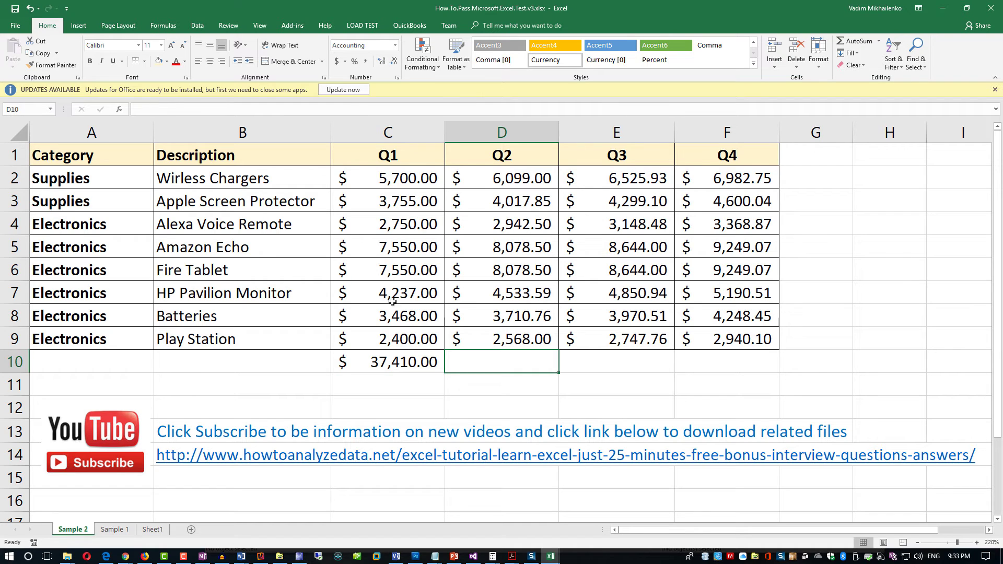
{"action": "left_click", "coordinate": [421, 368]}
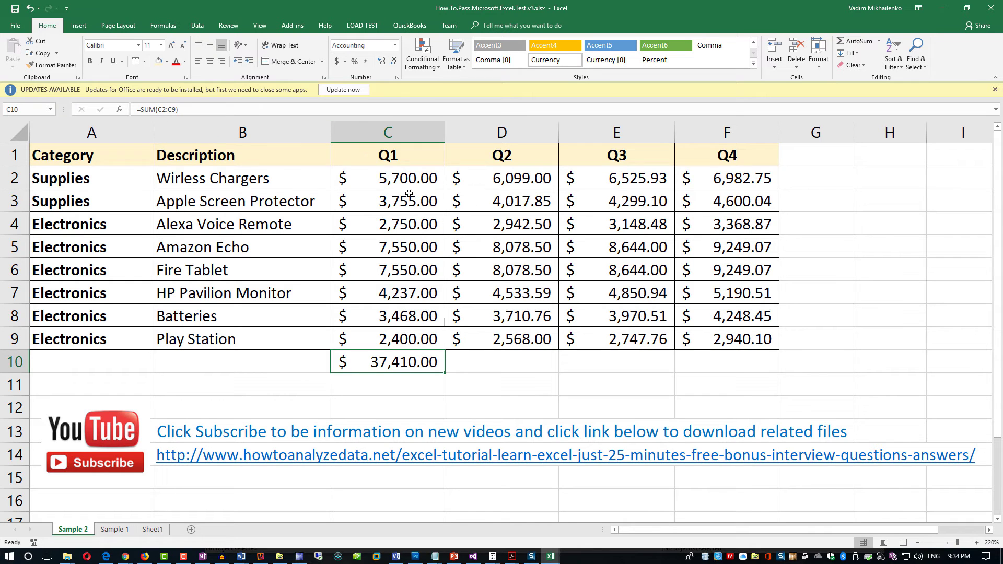
{"action": "left_click_drag", "start_coordinate": [409, 179], "coordinate": [415, 339]}
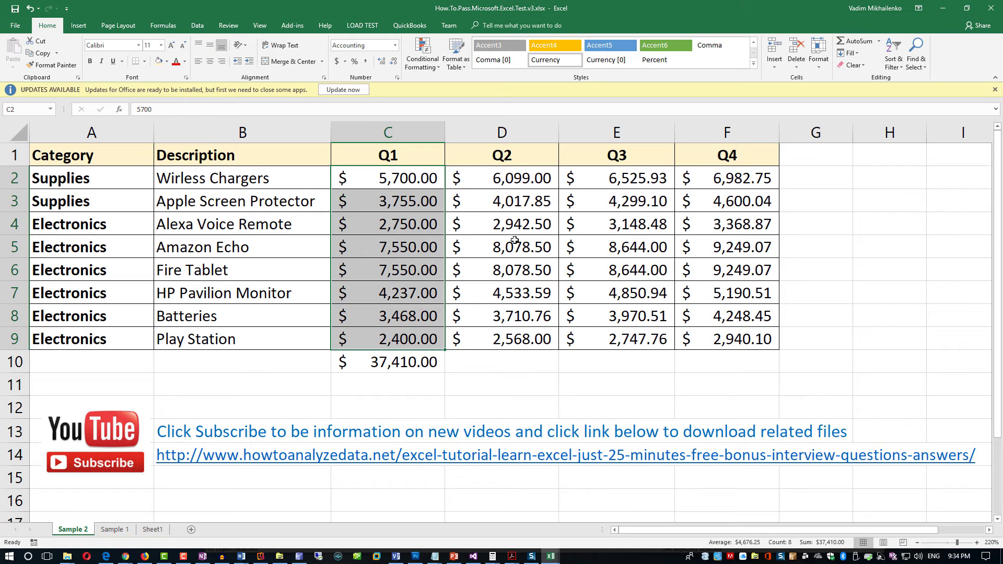
- Copy the SUM formula from C10 into D10, compare it with the Q2 amounts in D2:D9, and undo the paste
{"action": "left_click", "coordinate": [48, 61]}
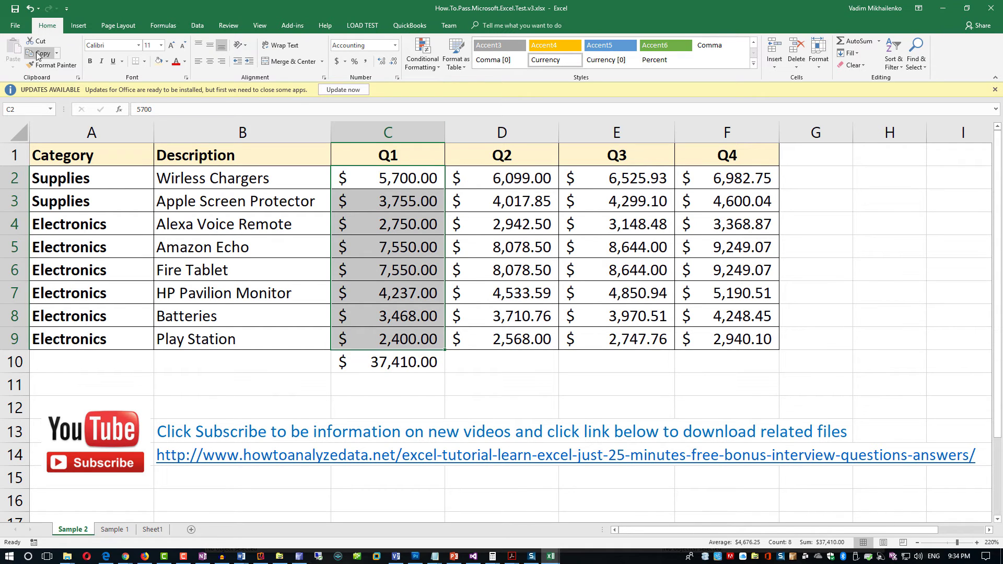
{"action": "left_click", "coordinate": [379, 361]}
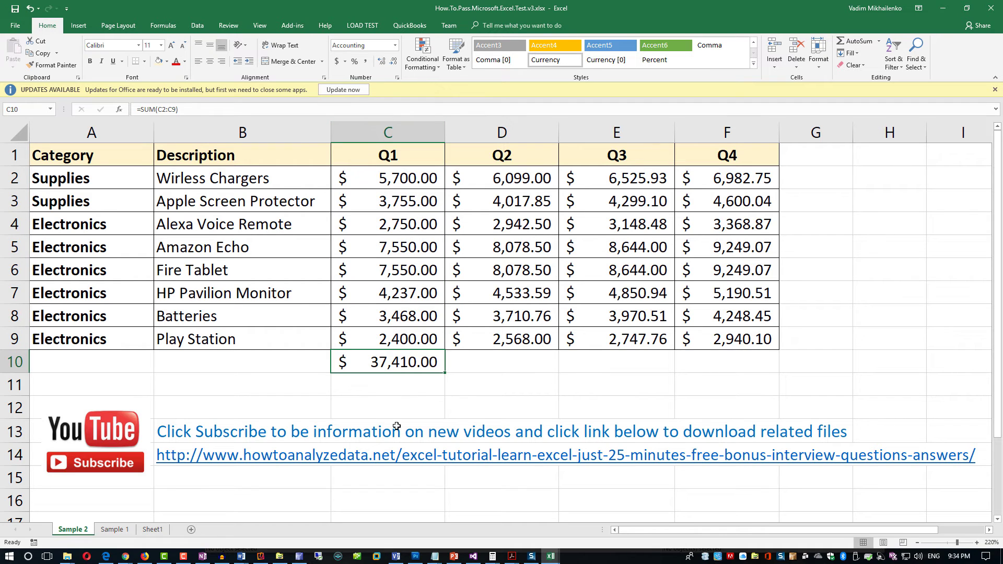
{"action": "left_click", "coordinate": [46, 55]}
{"action": "left_click", "coordinate": [504, 366]}
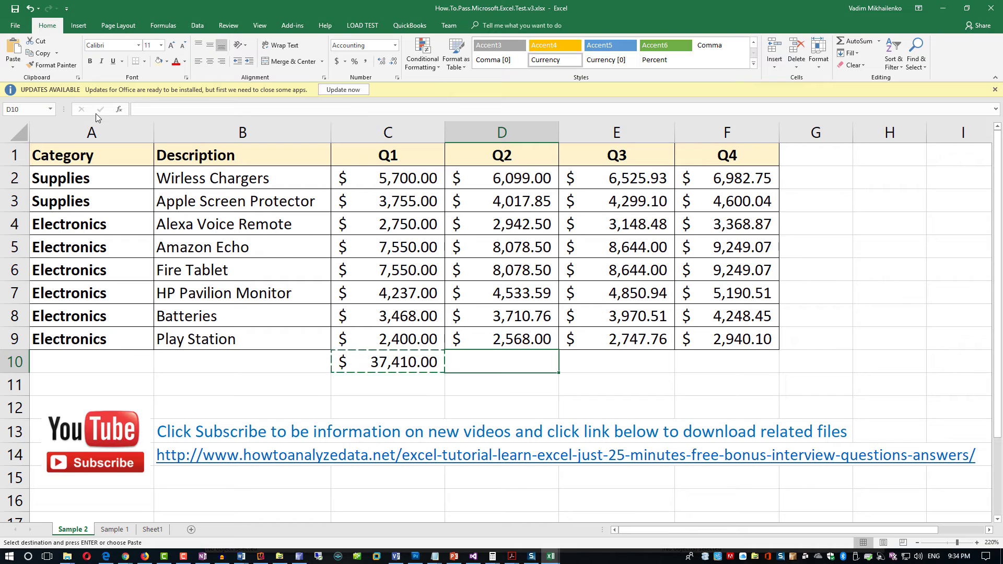
{"action": "left_click", "coordinate": [13, 51]}
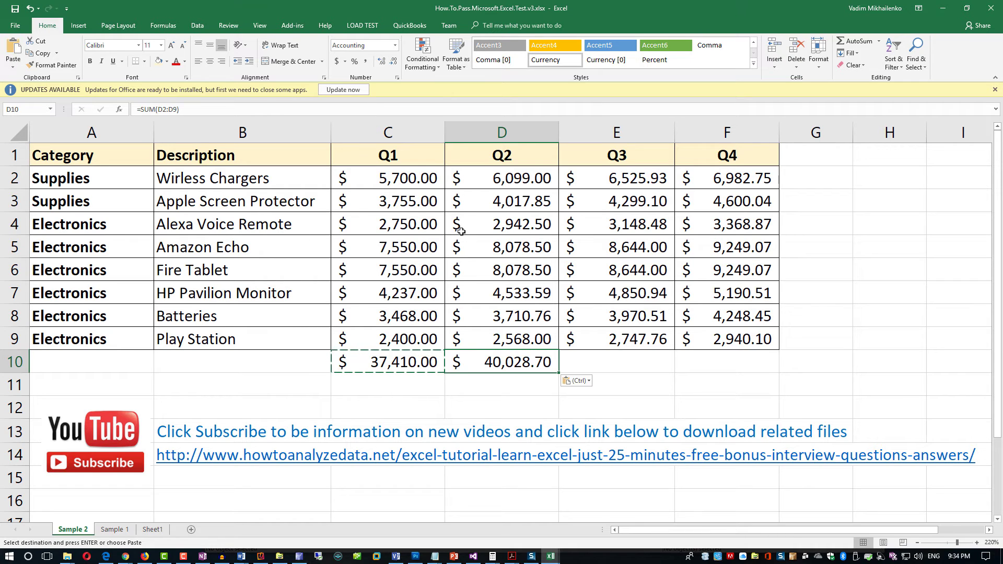
{"action": "left_click_drag", "start_coordinate": [528, 179], "coordinate": [539, 334]}
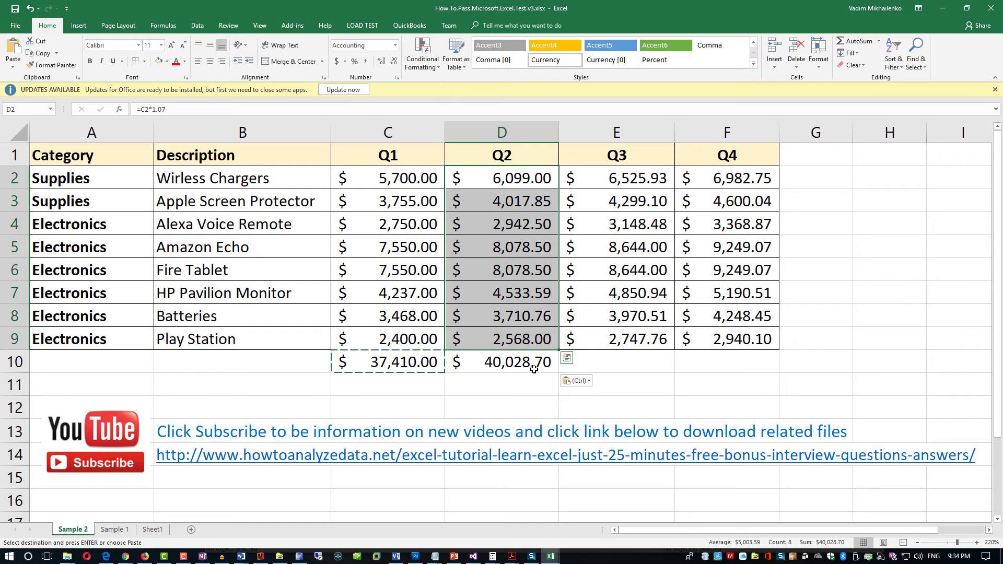
{"action": "left_click", "coordinate": [30, 9]}
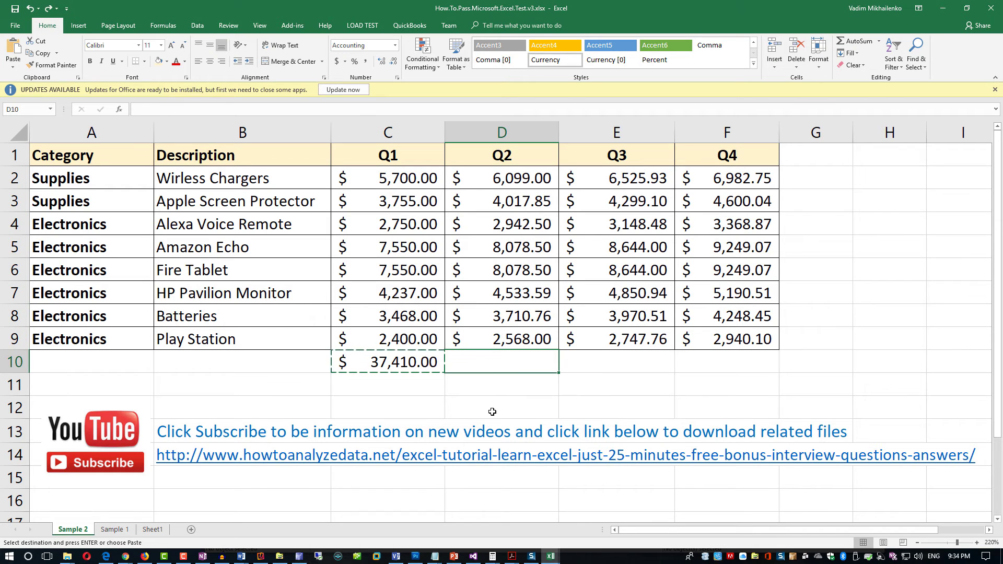
{"action": "left_click", "coordinate": [495, 384]}
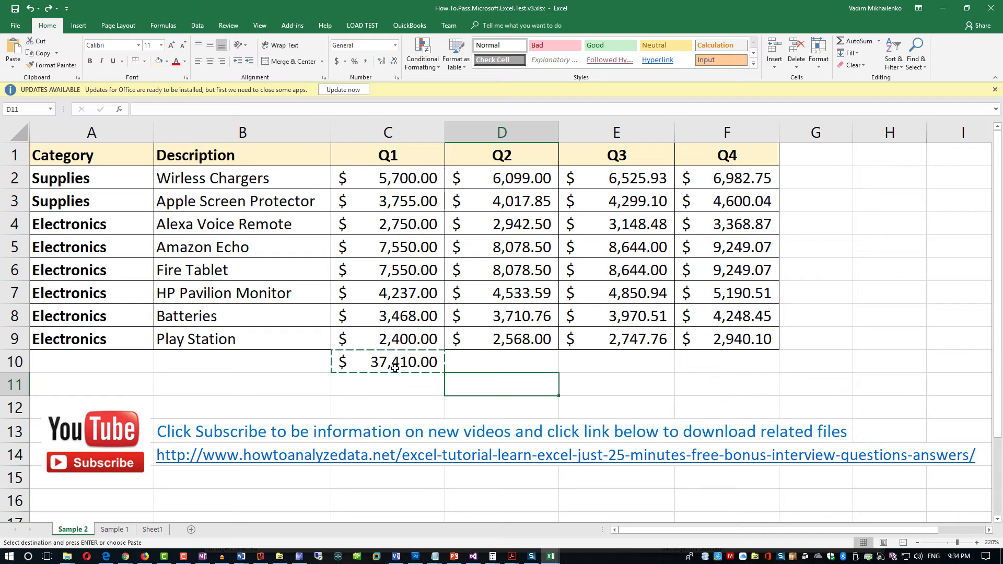
{"action": "left_click", "coordinate": [422, 365]}
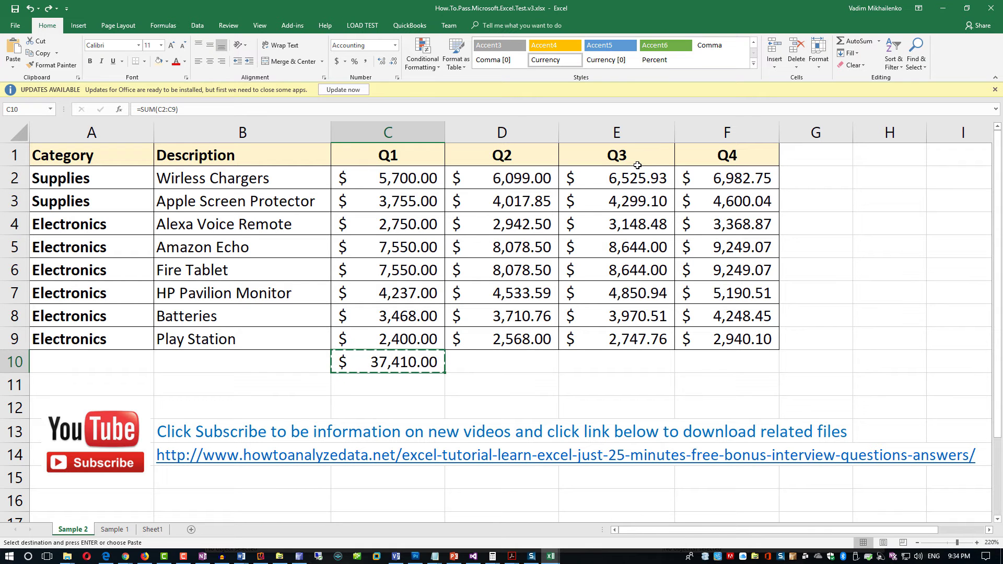
{"action": "left_click", "coordinate": [737, 157]}
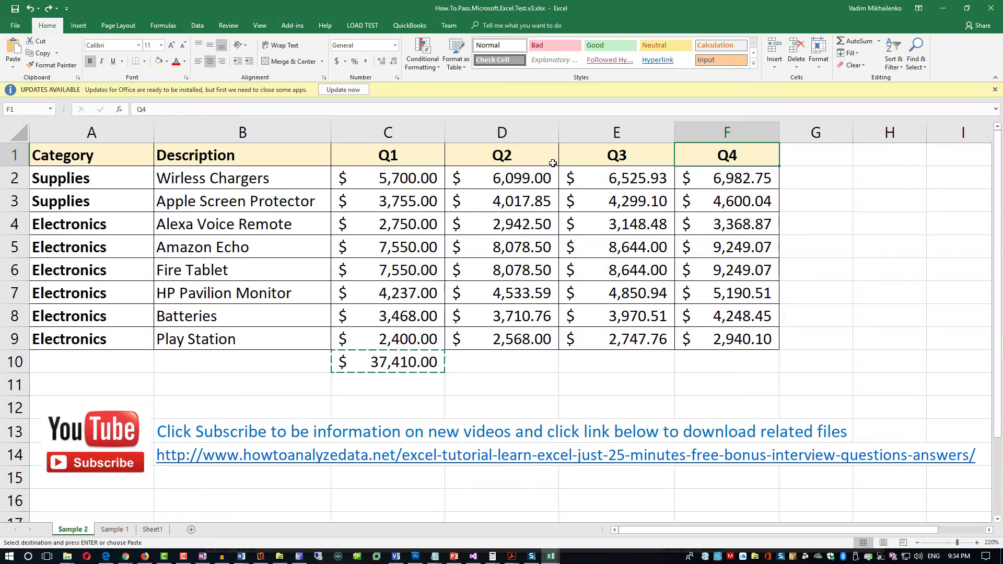
{"action": "key", "text": "Left"}
{"action": "key", "text": "Left"}
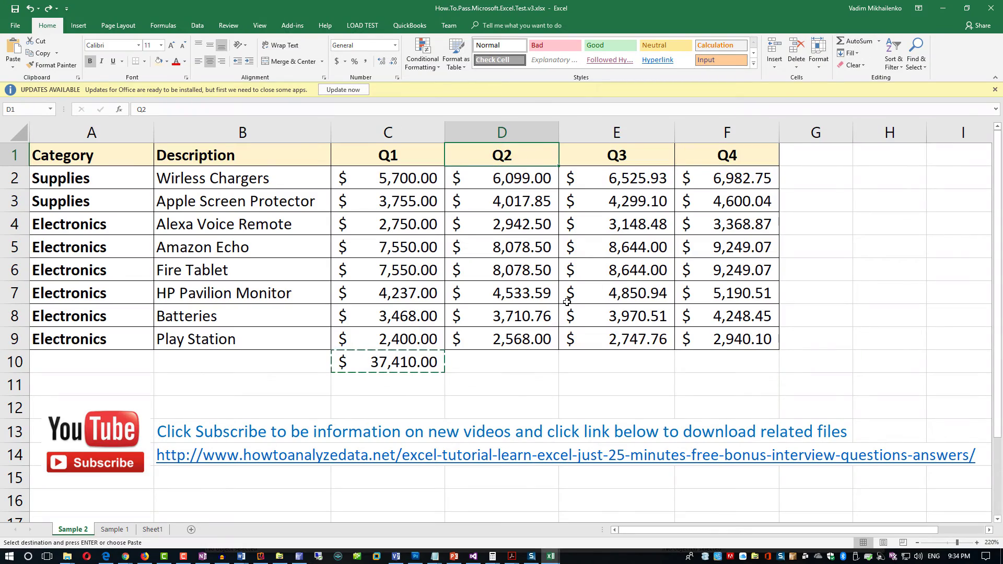
- Average the Q2 amounts in D10 with the AutoSum Average function over D2:D9
{"action": "left_click", "coordinate": [504, 370]}
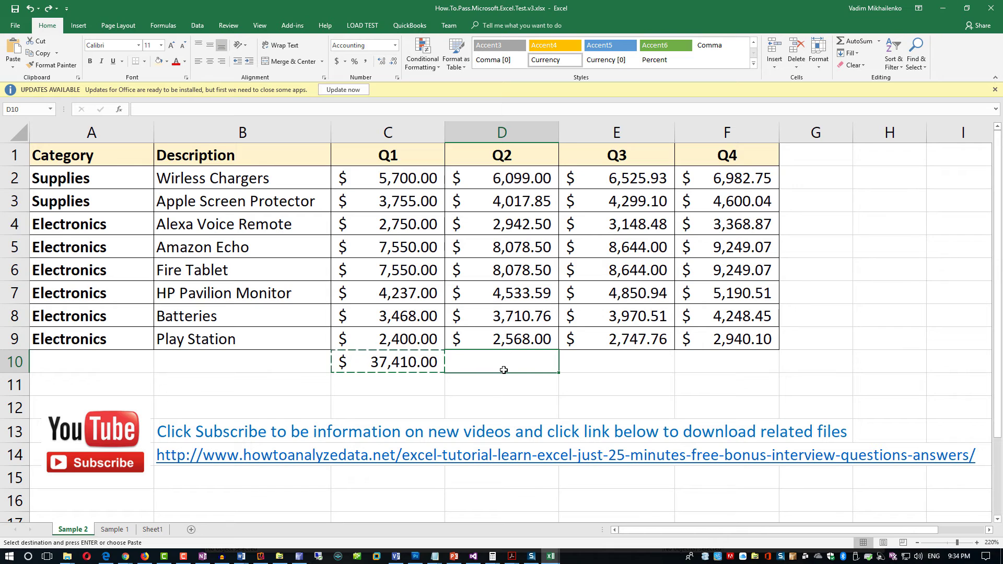
{"action": "left_click", "coordinate": [880, 42]}
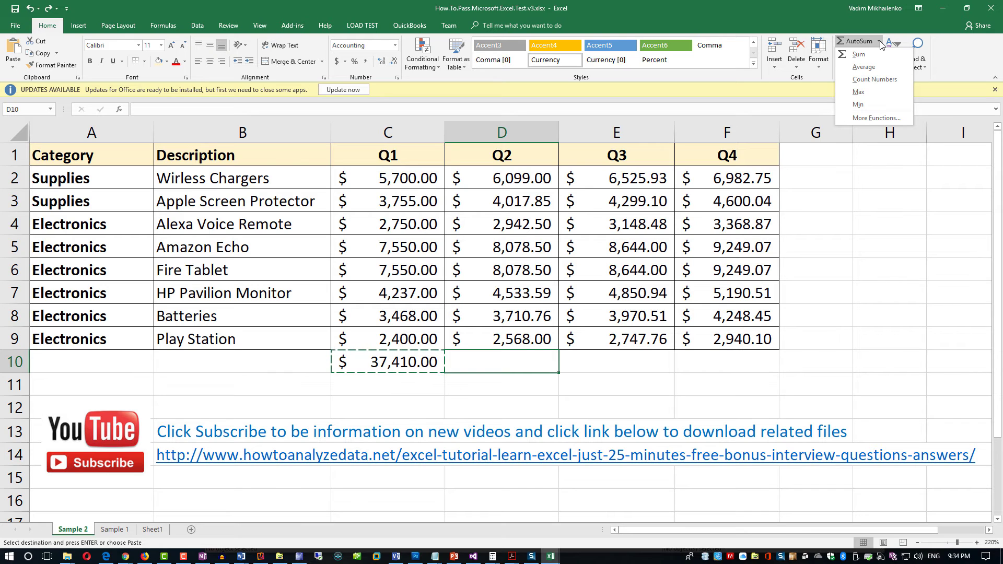
{"action": "left_click", "coordinate": [876, 68]}
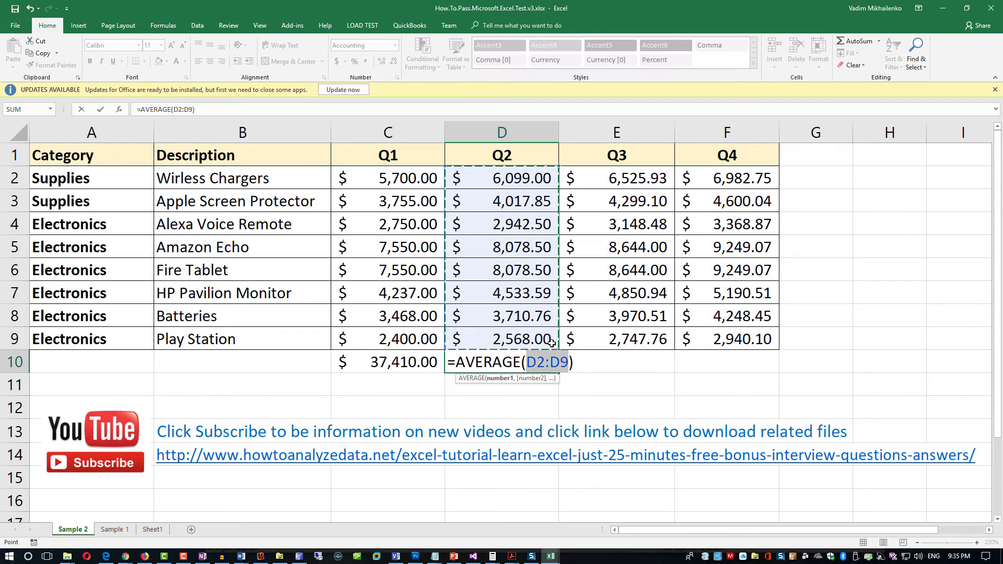
{"action": "key", "text": "Return"}
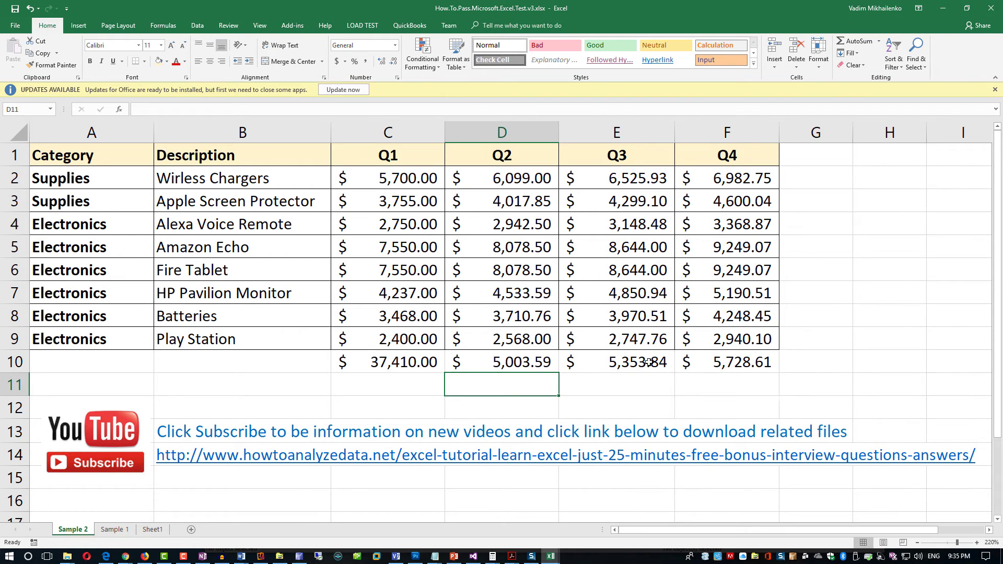
{"action": "left_click", "coordinate": [528, 365]}
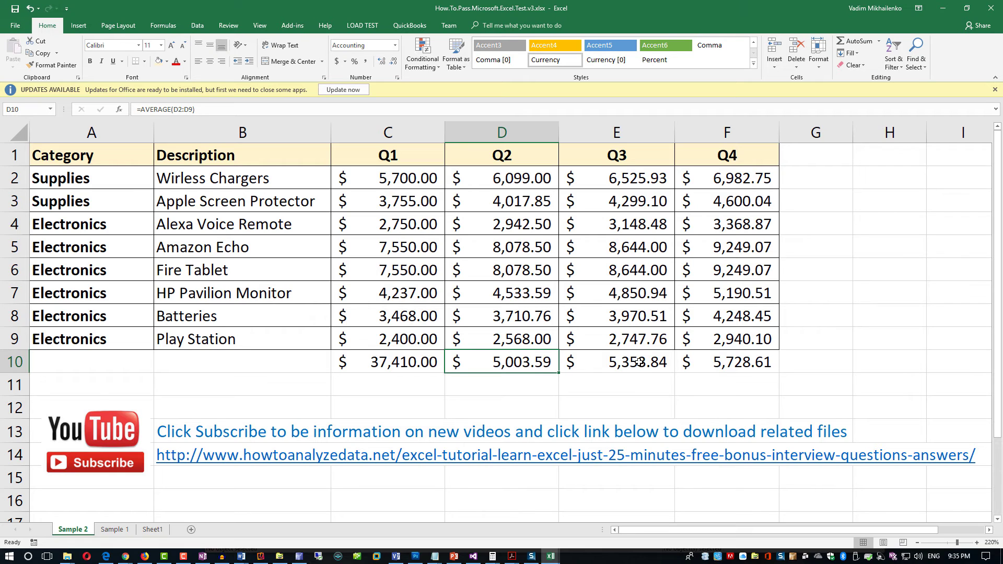
- Delete the automatically filled values in E10:F10 under the Q3 and Q4 columns
{"action": "left_click_drag", "start_coordinate": [635, 364], "coordinate": [708, 371]}
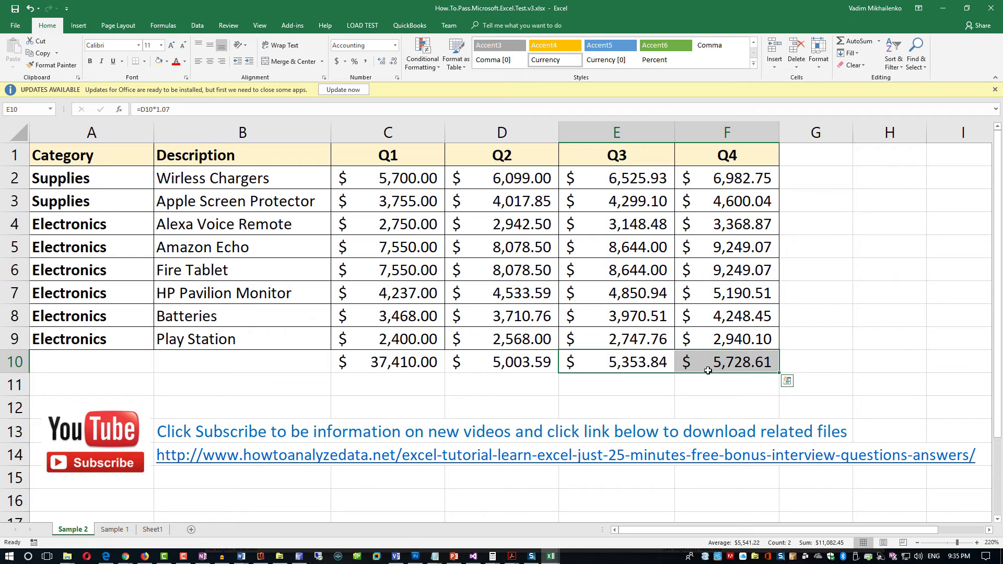
{"action": "key", "text": "Delete"}
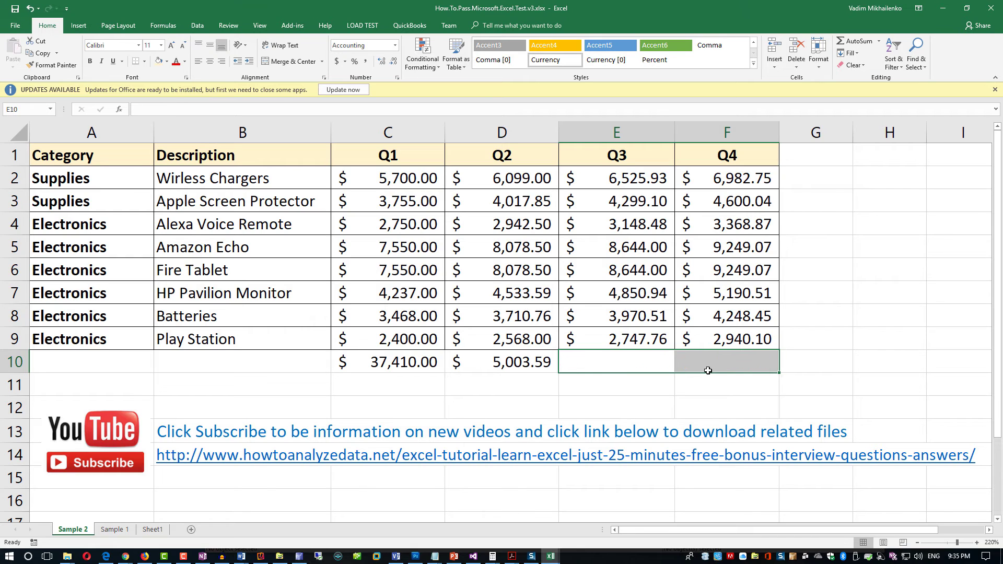
{"action": "left_click", "coordinate": [638, 387]}
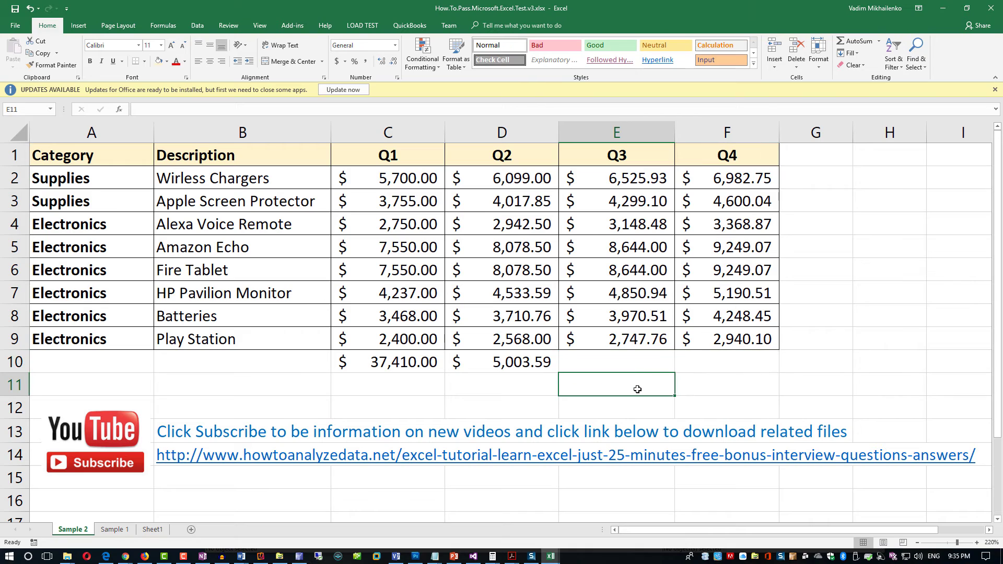
- Find the largest Q3 amount in E10 with AutoSum's Max over E2:E9 and check it against the amounts in E5:E6
{"action": "left_click", "coordinate": [627, 367]}
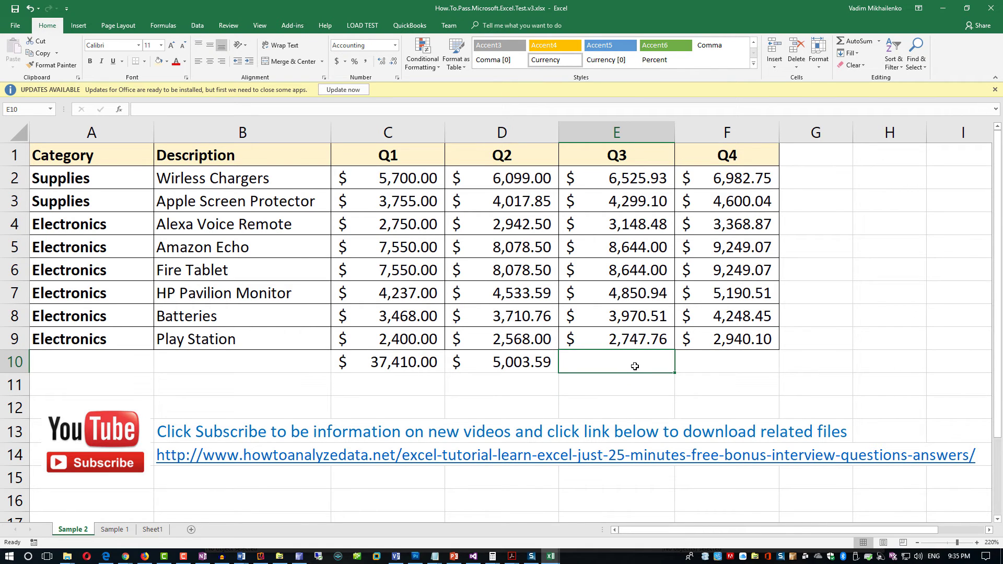
{"action": "left_click", "coordinate": [880, 42]}
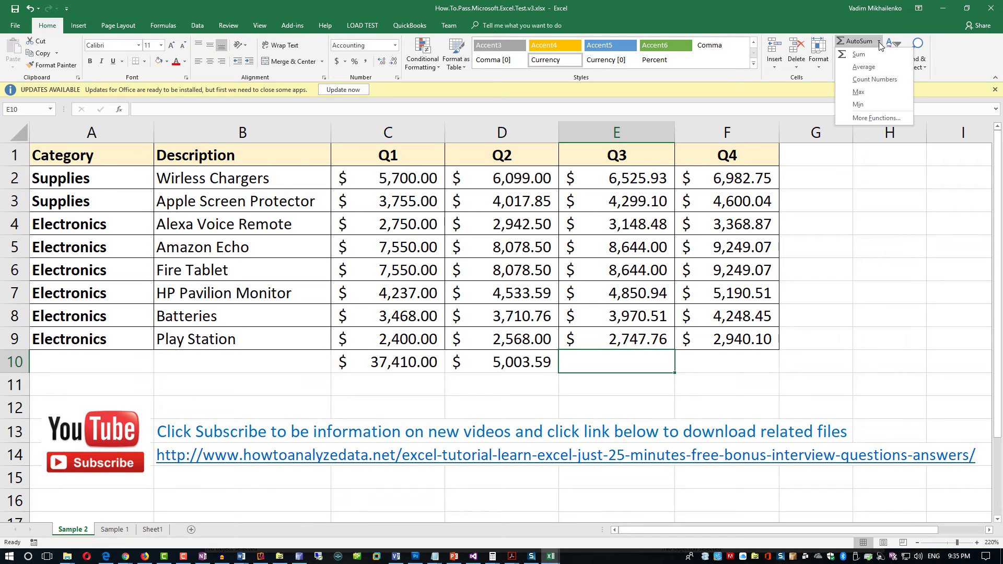
{"action": "left_click", "coordinate": [863, 93]}
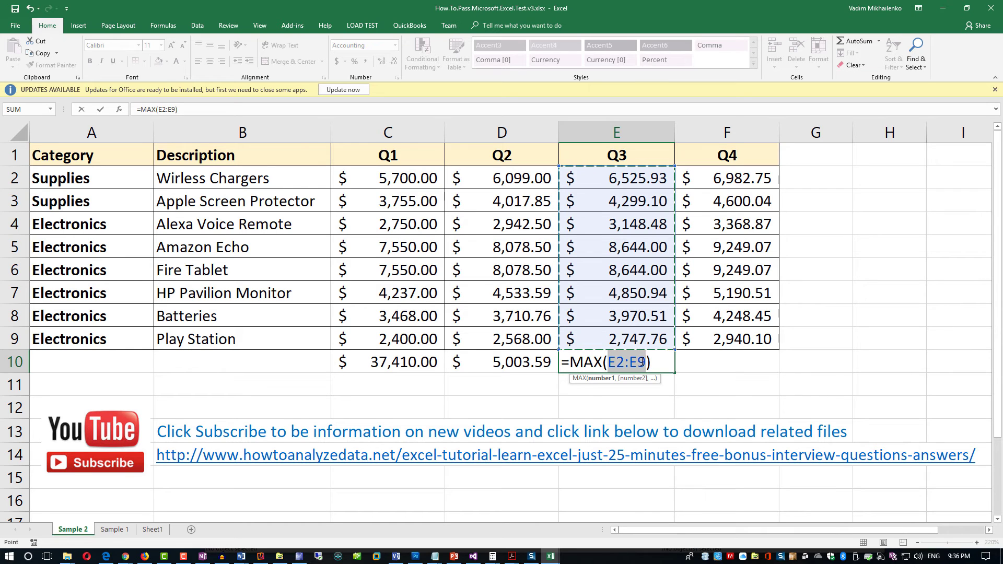
{"action": "key", "text": "Return"}
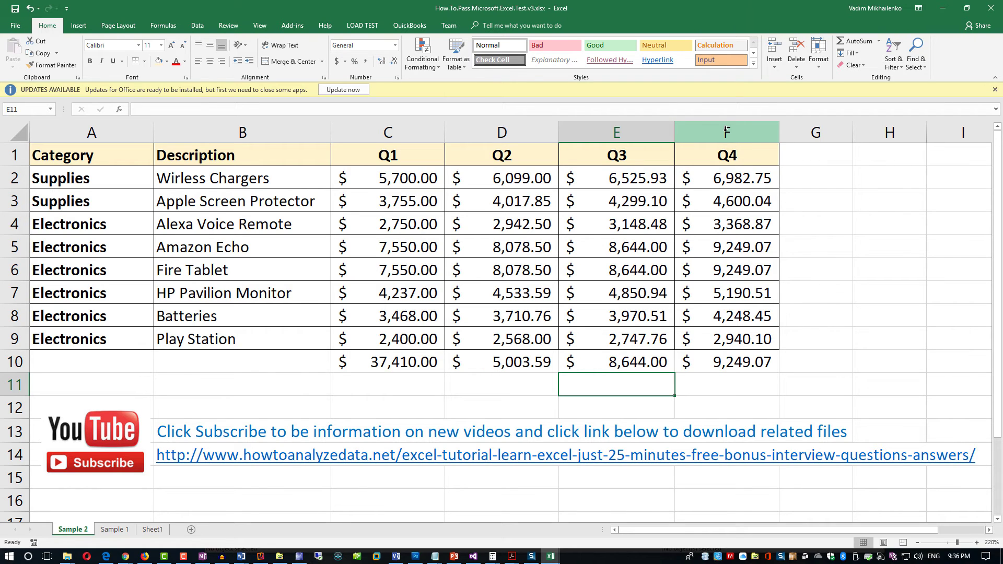
{"action": "left_click", "coordinate": [654, 367]}
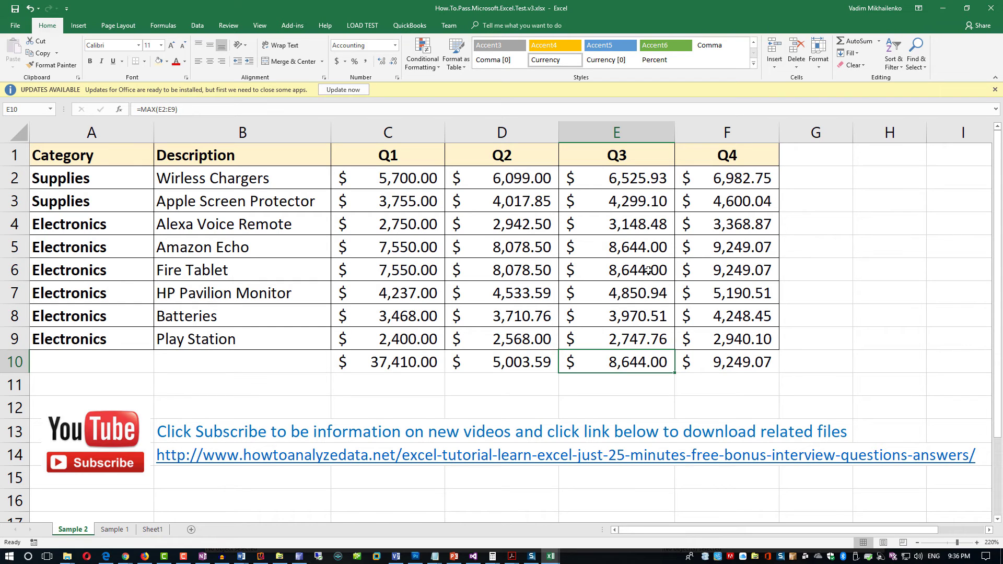
{"action": "left_click_drag", "start_coordinate": [648, 271], "coordinate": [651, 250]}
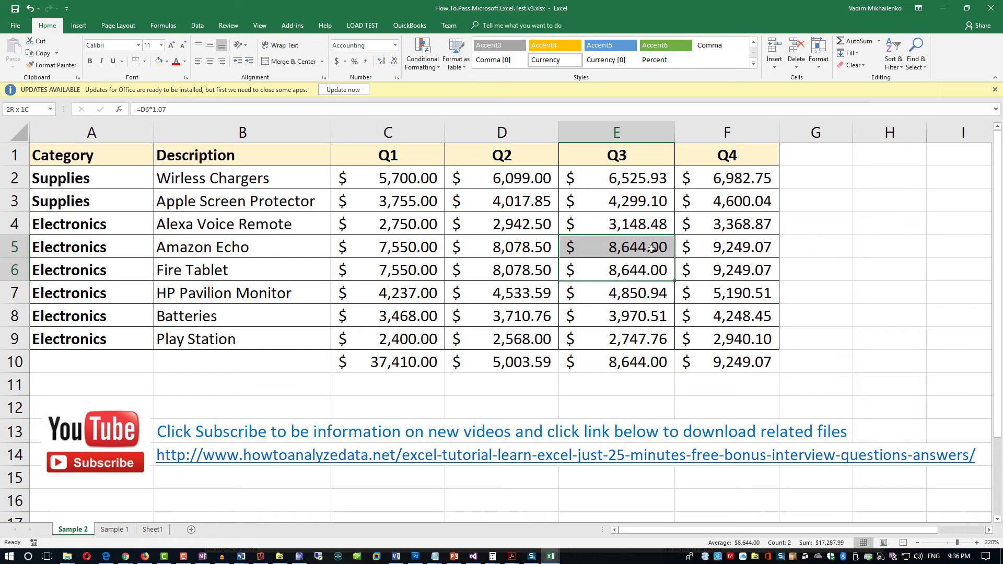
{"action": "left_click", "coordinate": [811, 261], "text": "shift"}
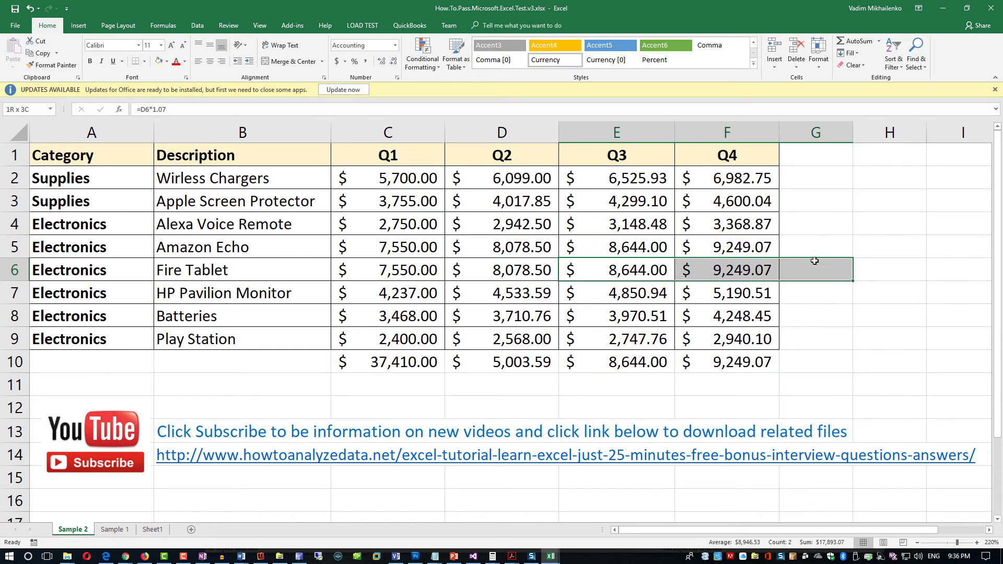
{"action": "left_click", "coordinate": [819, 245]}
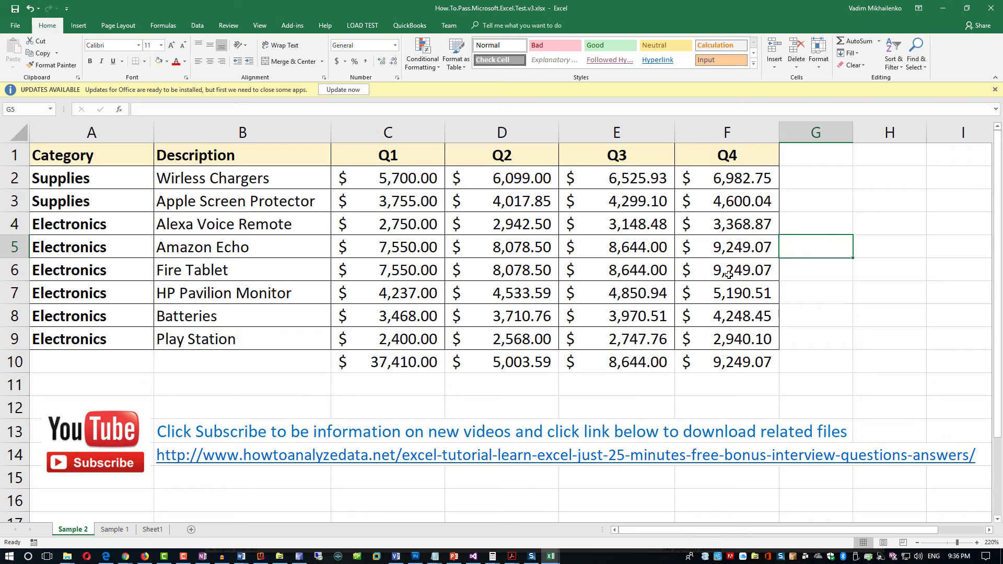
- Clear the automatically filled value in F10 and find the smallest Q4 amount there with AutoSum's Min over F2:F9
{"action": "left_click", "coordinate": [731, 364]}
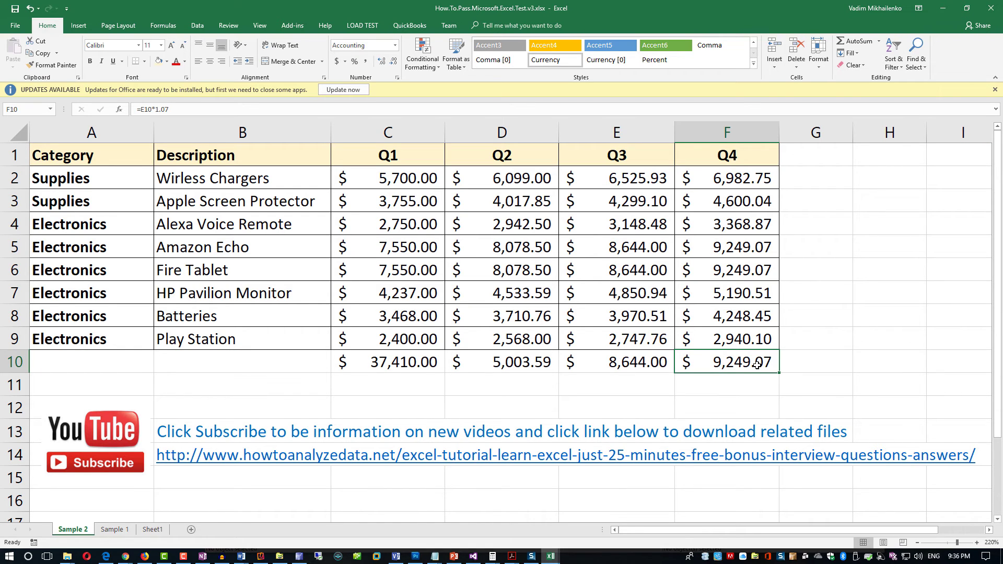
{"action": "key", "text": "Delete"}
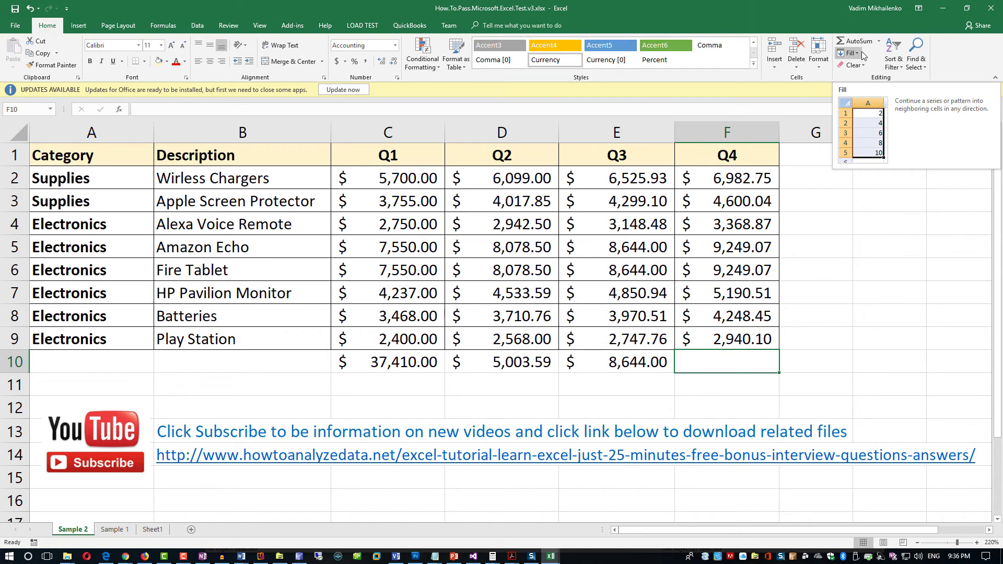
{"action": "left_click", "coordinate": [879, 42]}
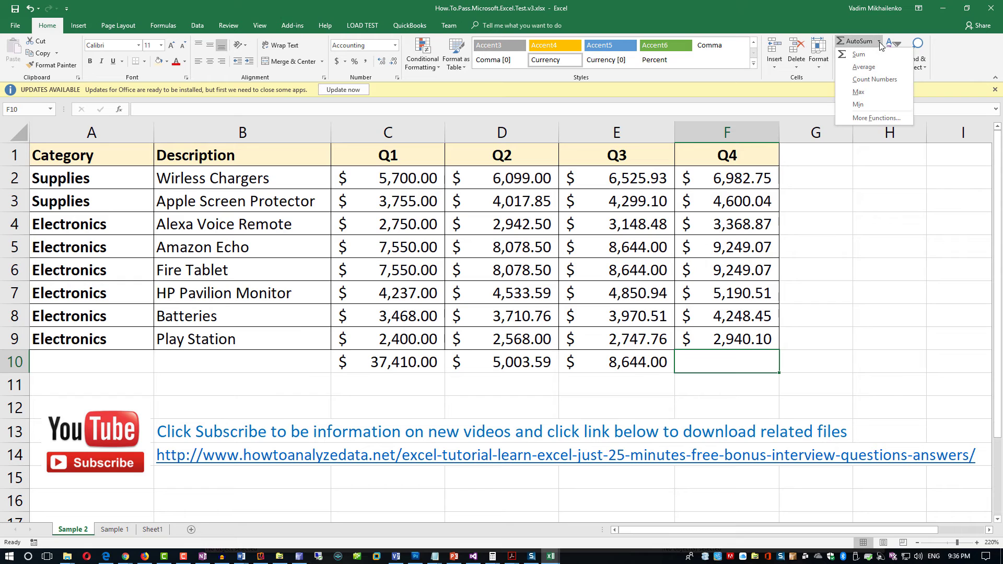
{"action": "left_click", "coordinate": [859, 105]}
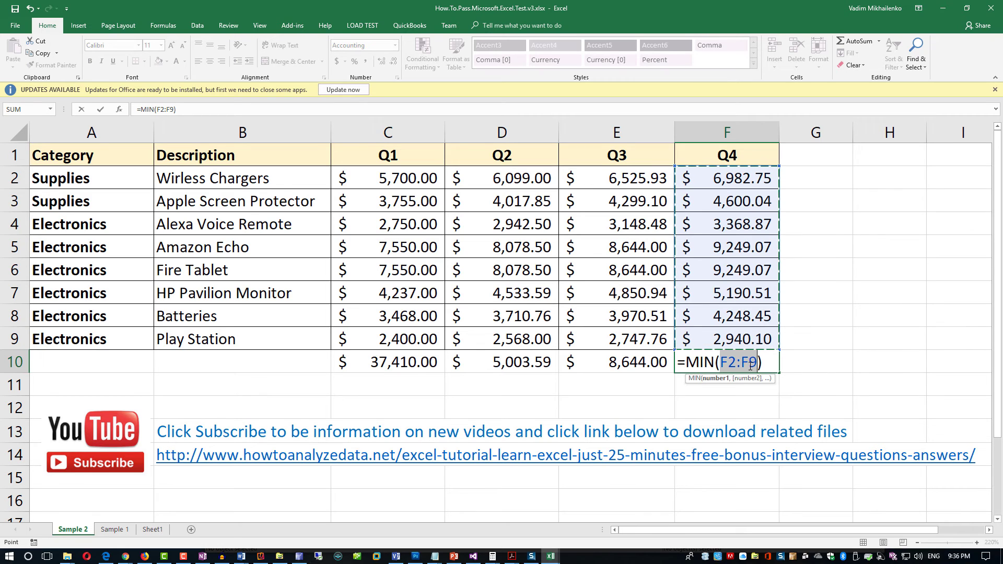
{"action": "key", "text": "Return"}
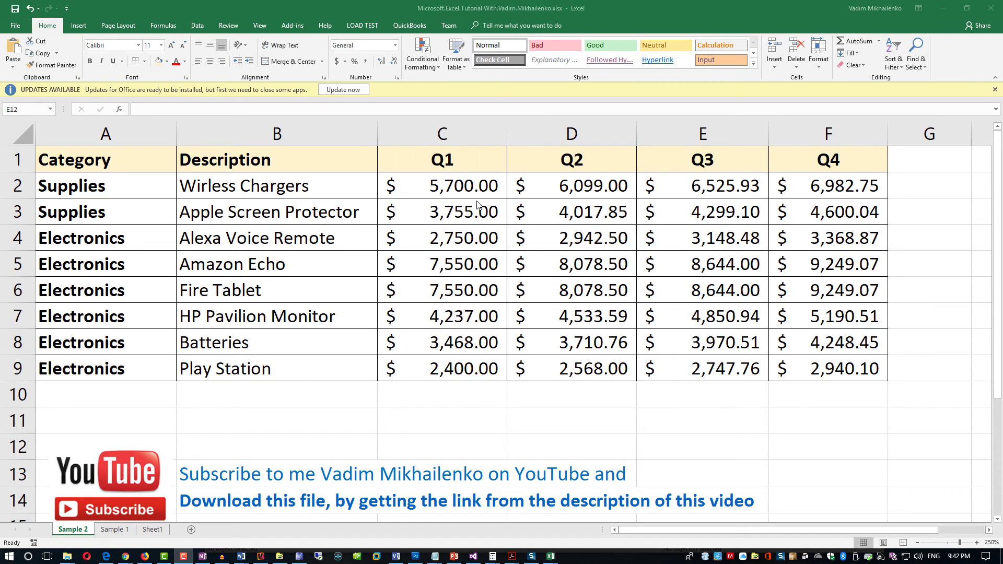
- Custom-sort the table A1:F9 by Description on cell values from A to Z, check the sorted items, and undo the sort
{"action": "left_click", "coordinate": [107, 160]}
{"action": "left_click_drag", "start_coordinate": [107, 160], "coordinate": [790, 379]}
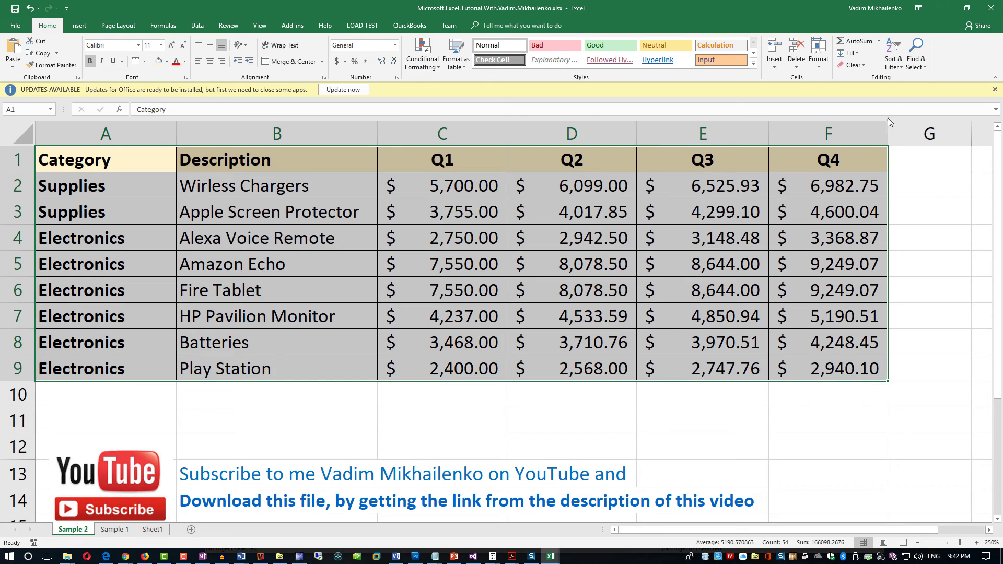
{"action": "left_click", "coordinate": [903, 68]}
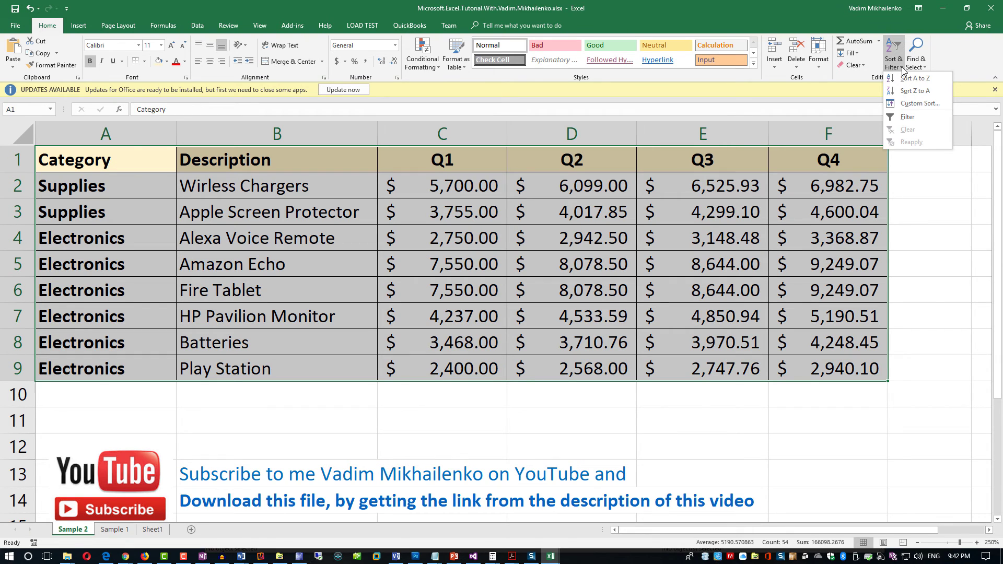
{"action": "left_click", "coordinate": [914, 104]}
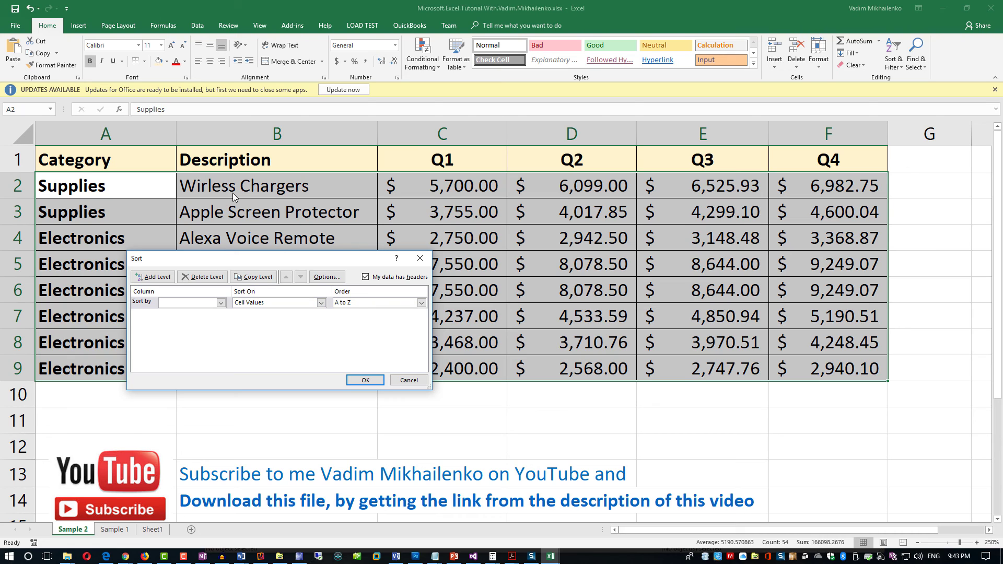
{"action": "left_click", "coordinate": [221, 303]}
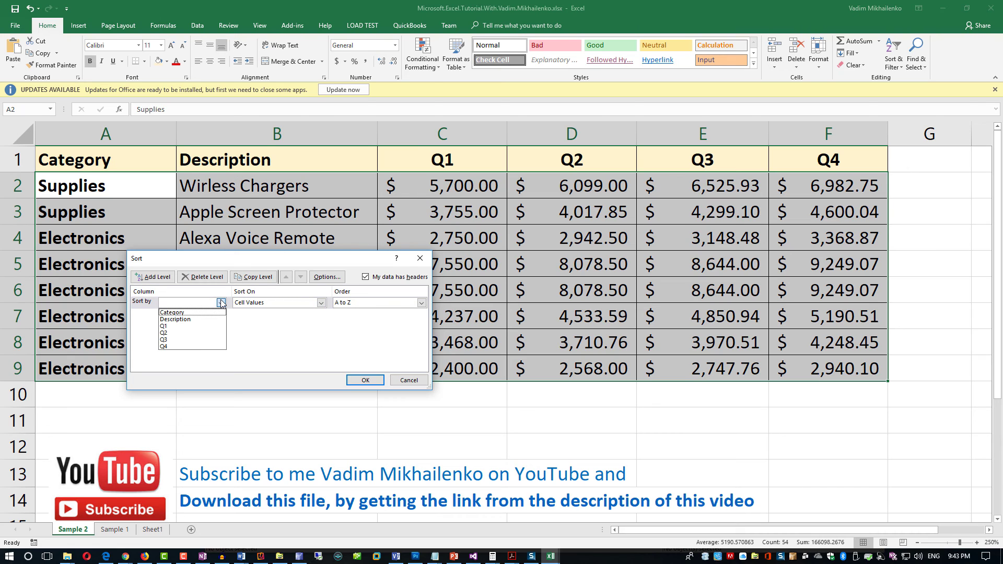
{"action": "left_click", "coordinate": [186, 319]}
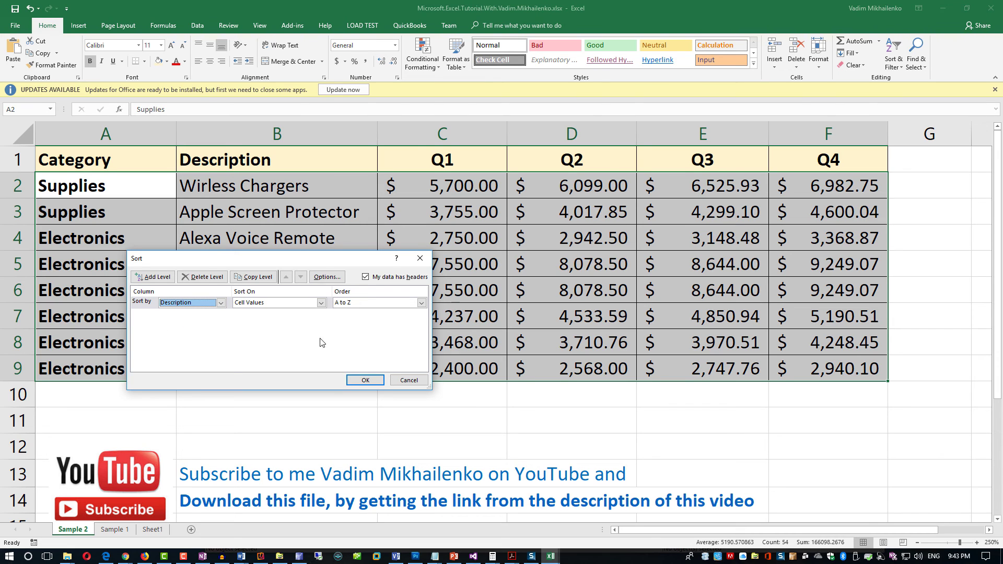
{"action": "left_click", "coordinate": [366, 380]}
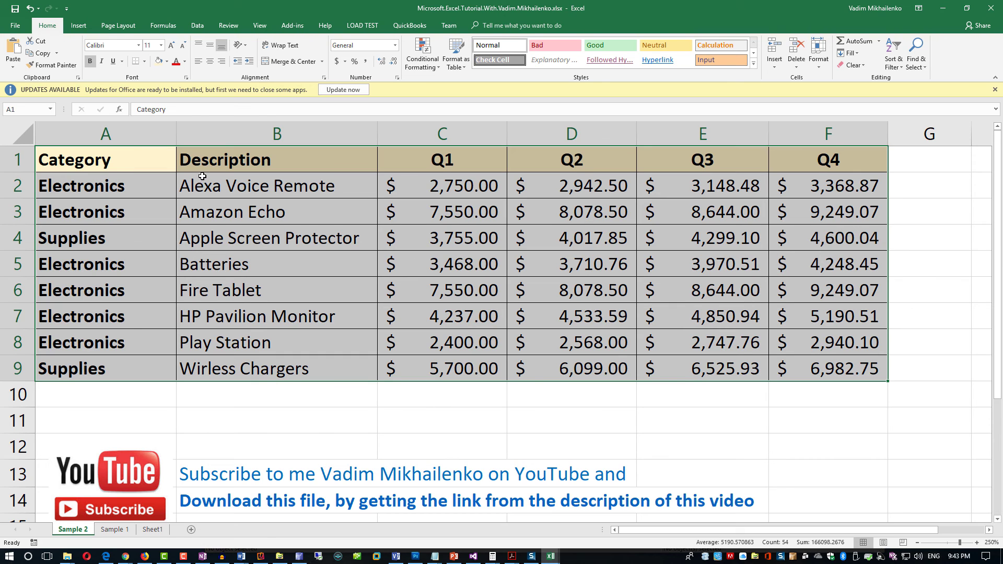
{"action": "left_click", "coordinate": [186, 187]}
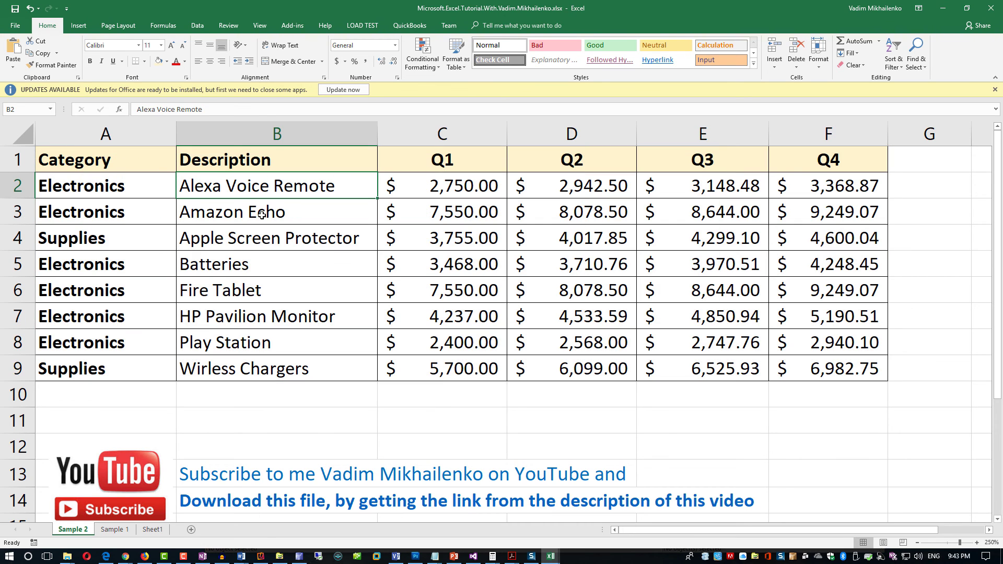
{"action": "left_click", "coordinate": [245, 376]}
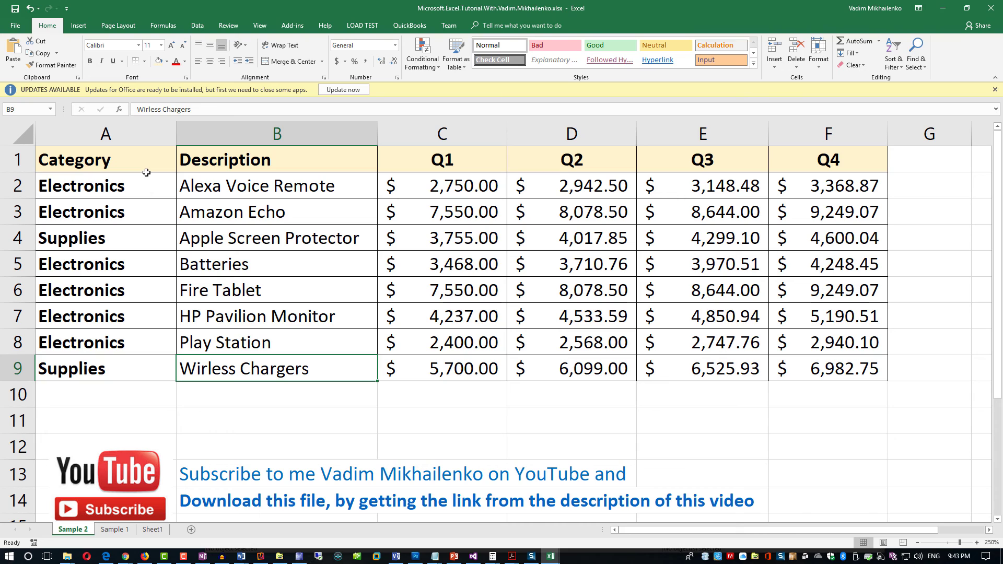
{"action": "left_click", "coordinate": [31, 9]}
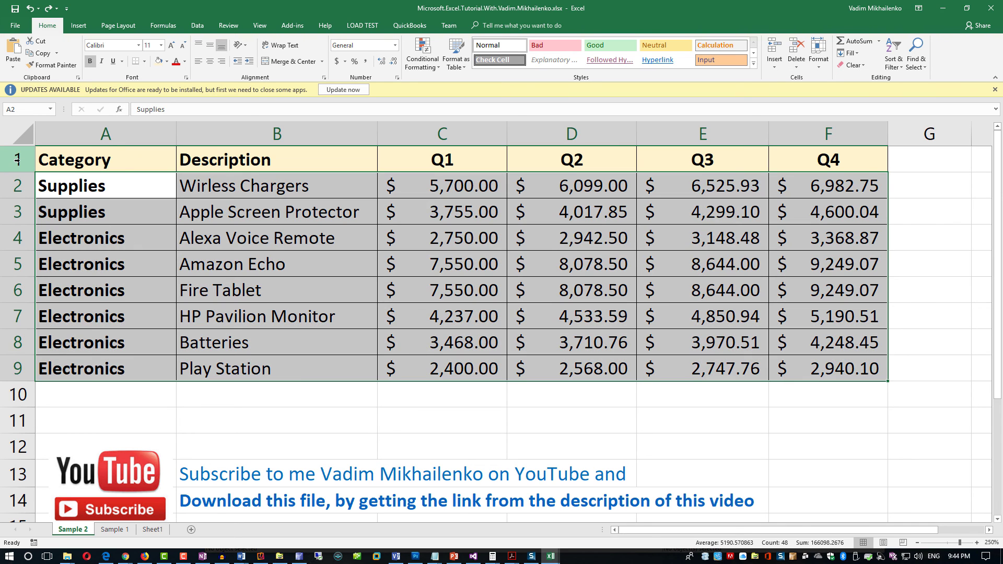
- Turn on filtering for the header row 1 of the sales table
{"action": "left_click", "coordinate": [19, 162]}
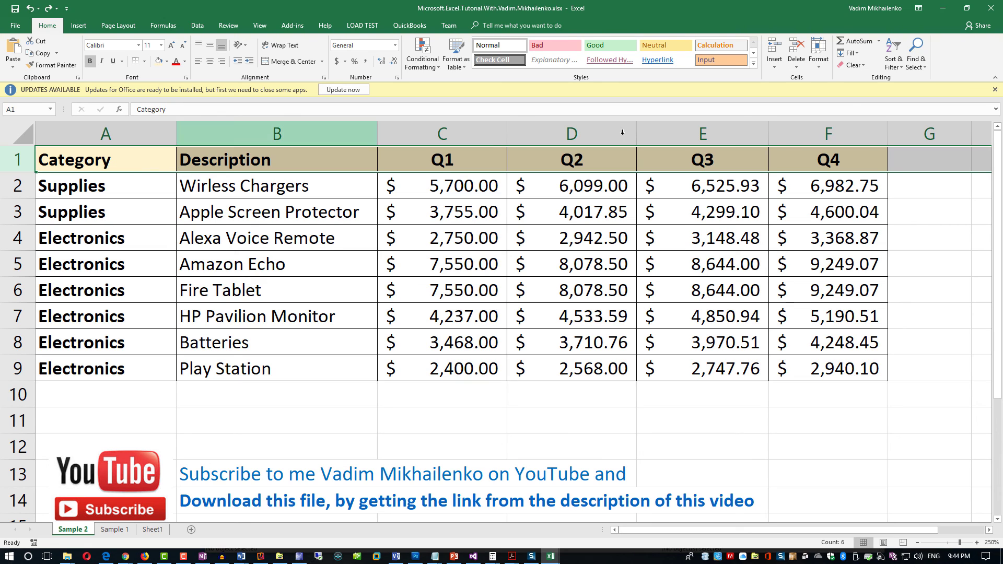
{"action": "left_click", "coordinate": [904, 66]}
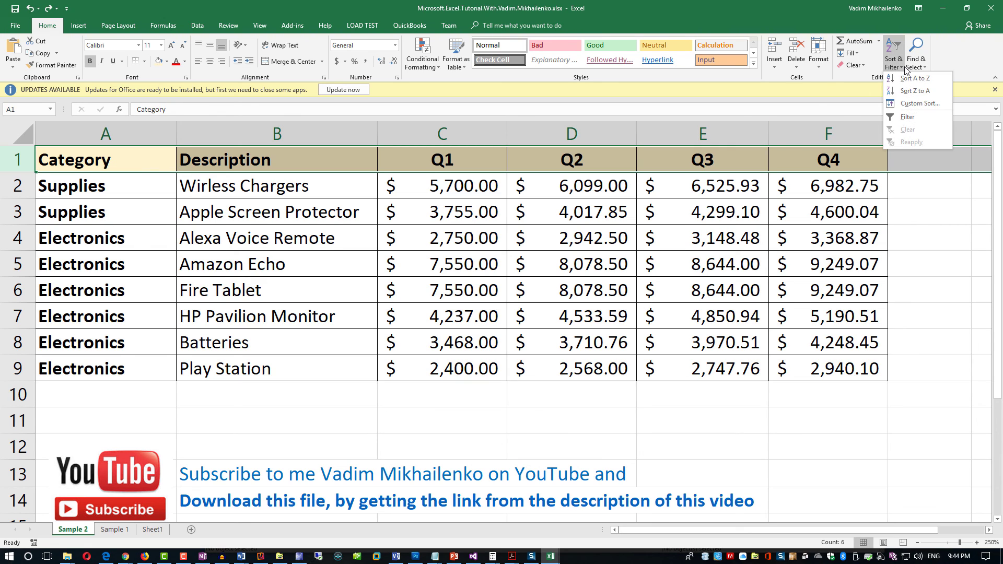
{"action": "left_click", "coordinate": [904, 117]}
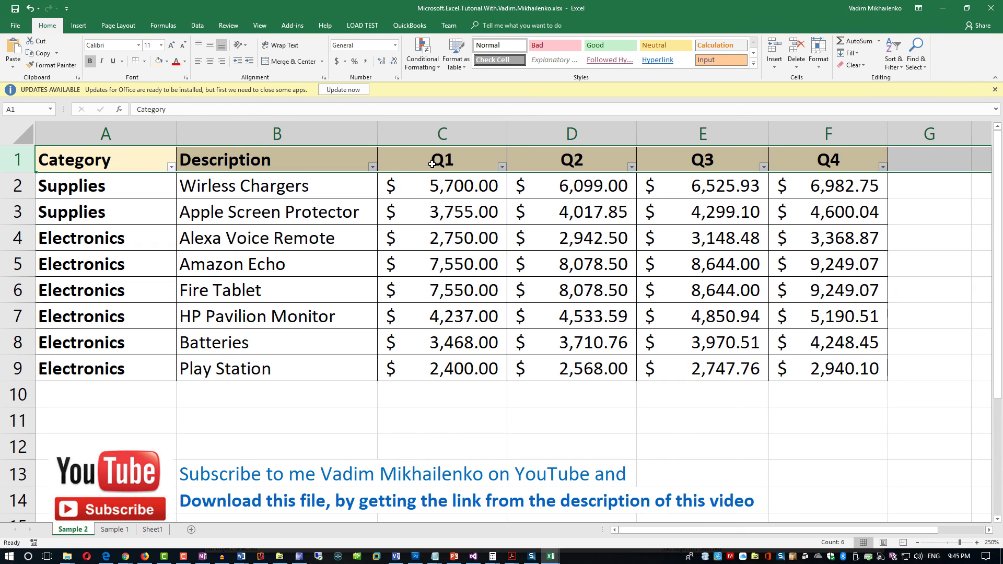
- Filter the Description column so that only Amazon Echo is shown
{"action": "left_click", "coordinate": [372, 167]}
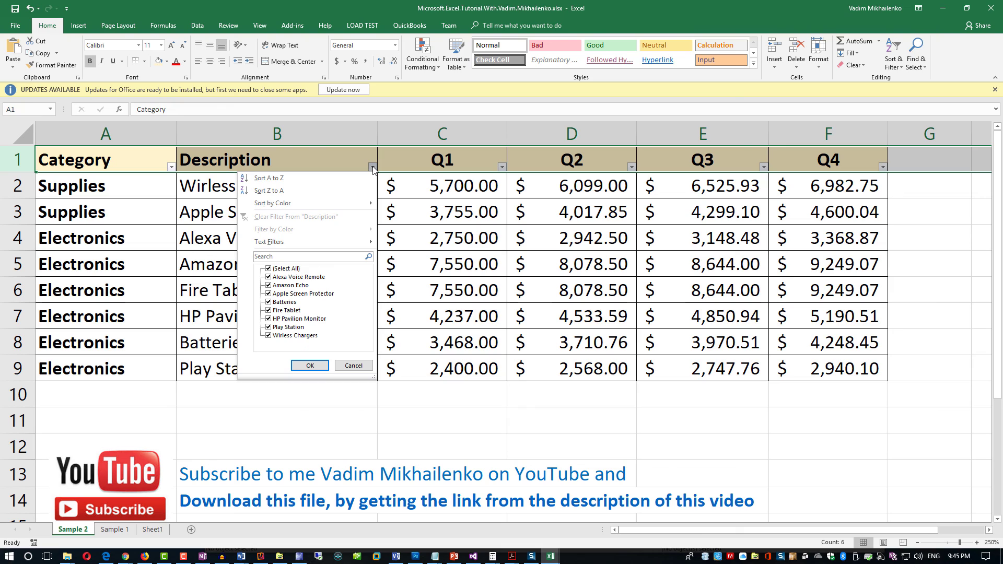
{"action": "left_click", "coordinate": [268, 269]}
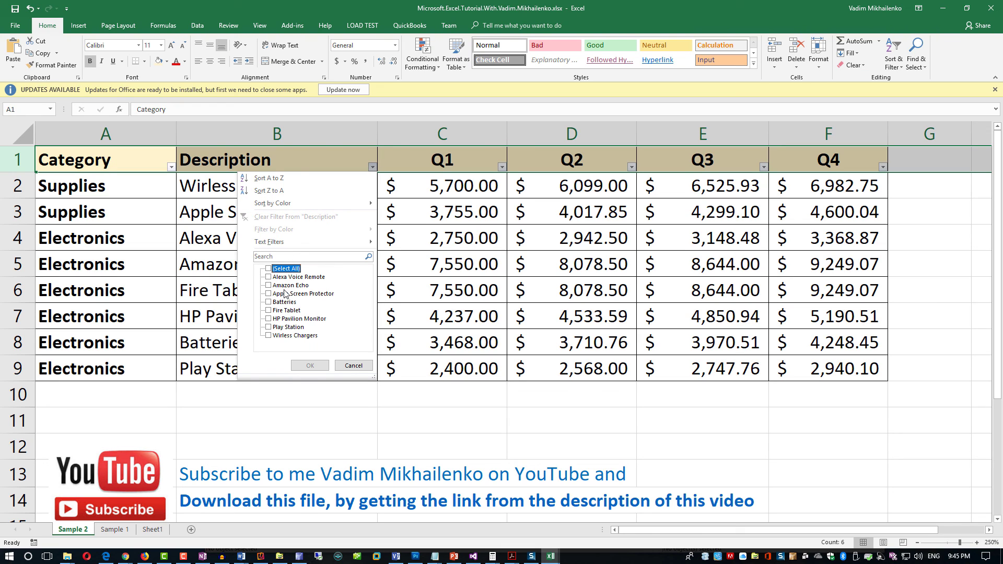
{"action": "left_click", "coordinate": [268, 287]}
{"action": "left_click", "coordinate": [310, 365]}
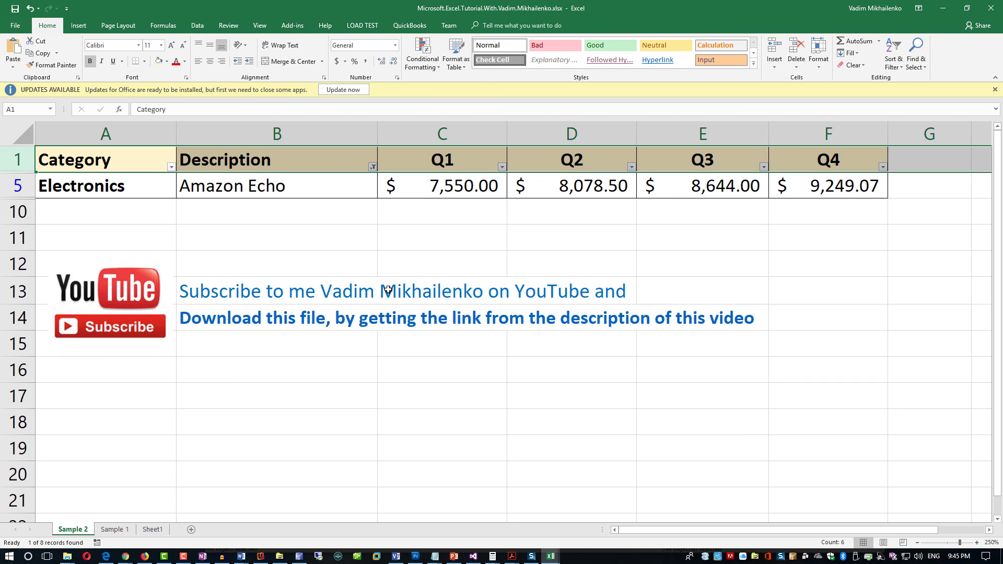
- Show all items again in the Description column's filter
{"action": "left_click", "coordinate": [373, 169]}
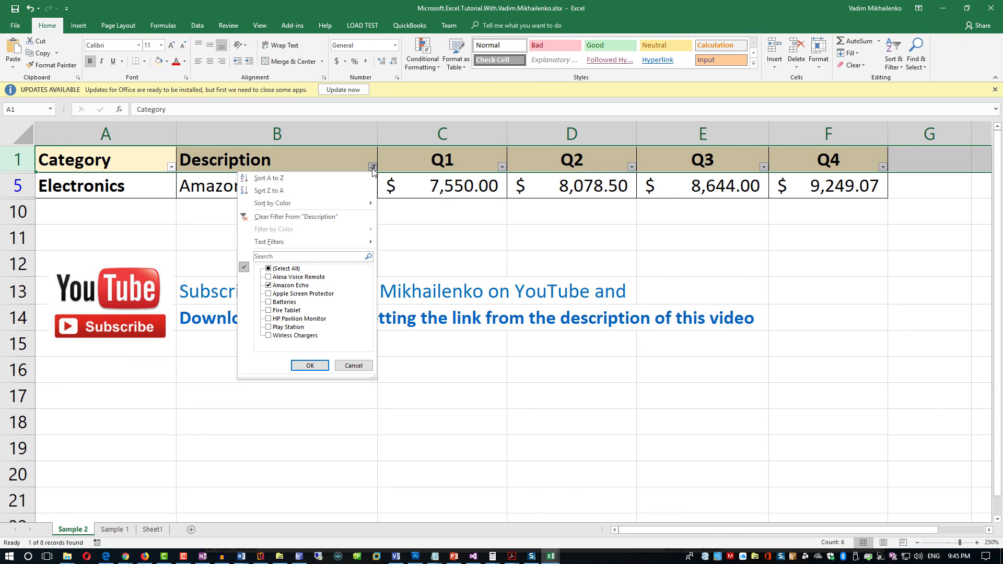
{"action": "left_click", "coordinate": [269, 286]}
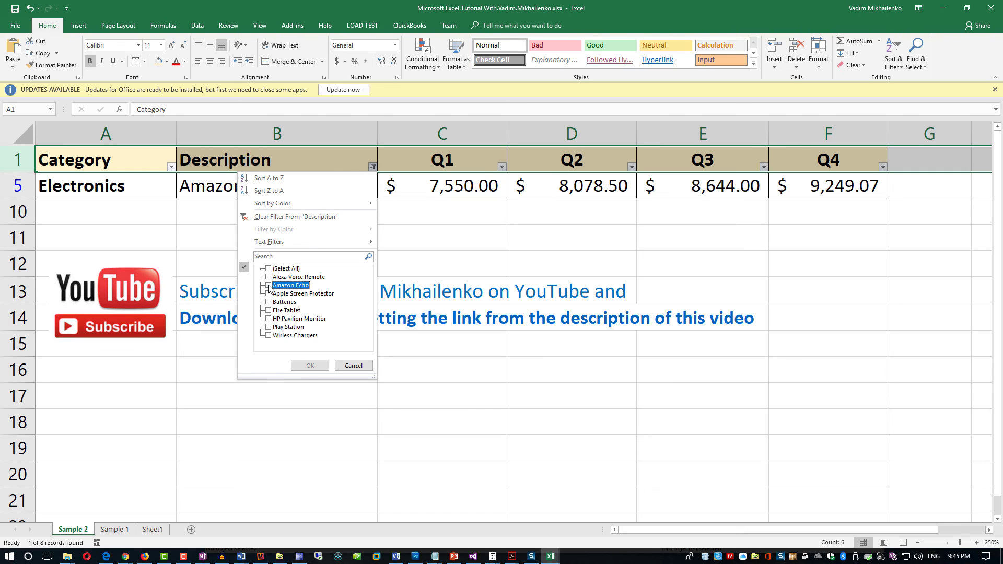
{"action": "left_click", "coordinate": [269, 269]}
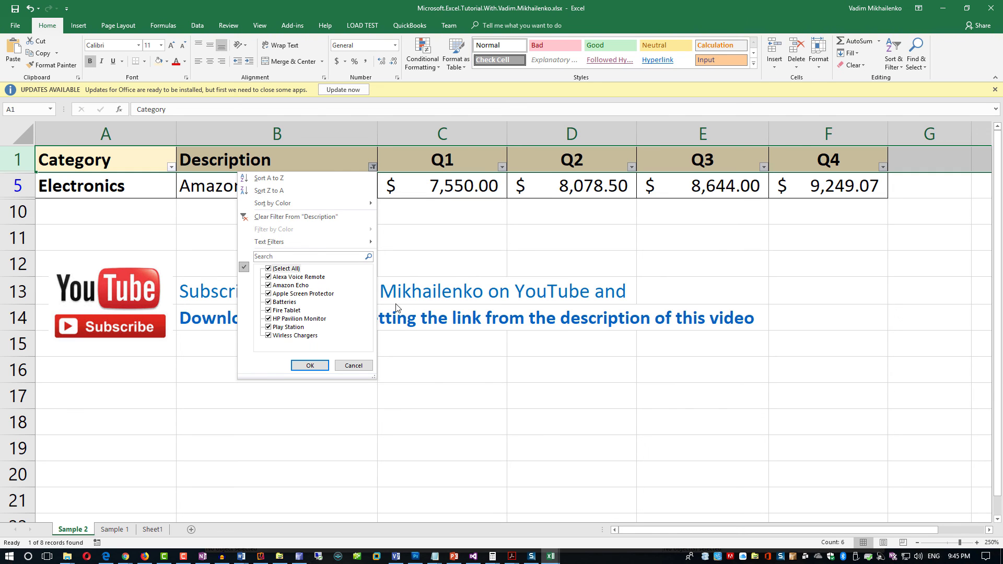
{"action": "left_click", "coordinate": [309, 366]}
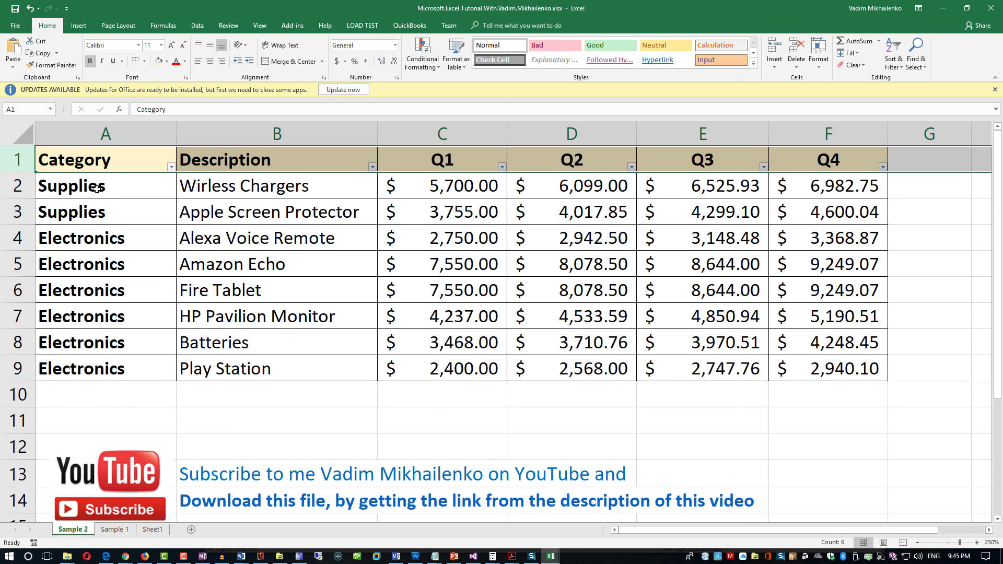
- Look over the Supplies and Electronics entries in column A and filter the Category column to Electronics only
{"action": "left_click_drag", "start_coordinate": [97, 189], "coordinate": [94, 208]}
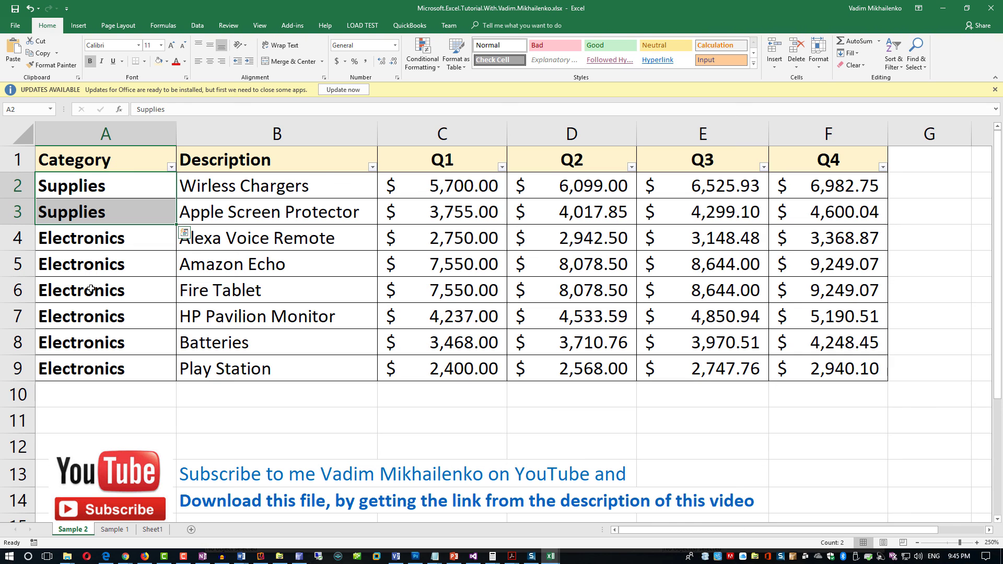
{"action": "left_click_drag", "start_coordinate": [102, 230], "coordinate": [100, 371]}
{"action": "left_click", "coordinate": [171, 167]}
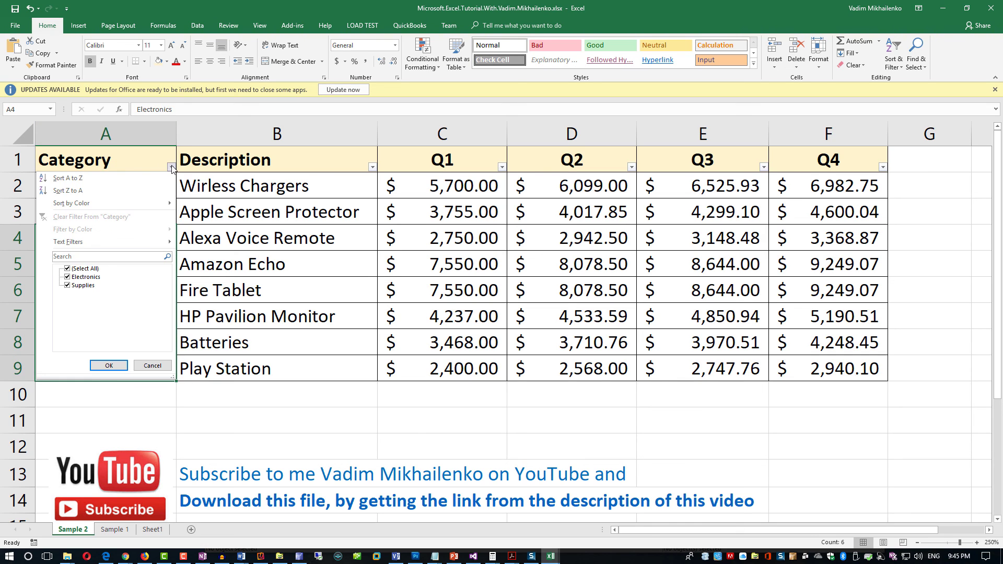
{"action": "left_click", "coordinate": [67, 269]}
{"action": "left_click", "coordinate": [67, 278]}
{"action": "left_click", "coordinate": [108, 365]}
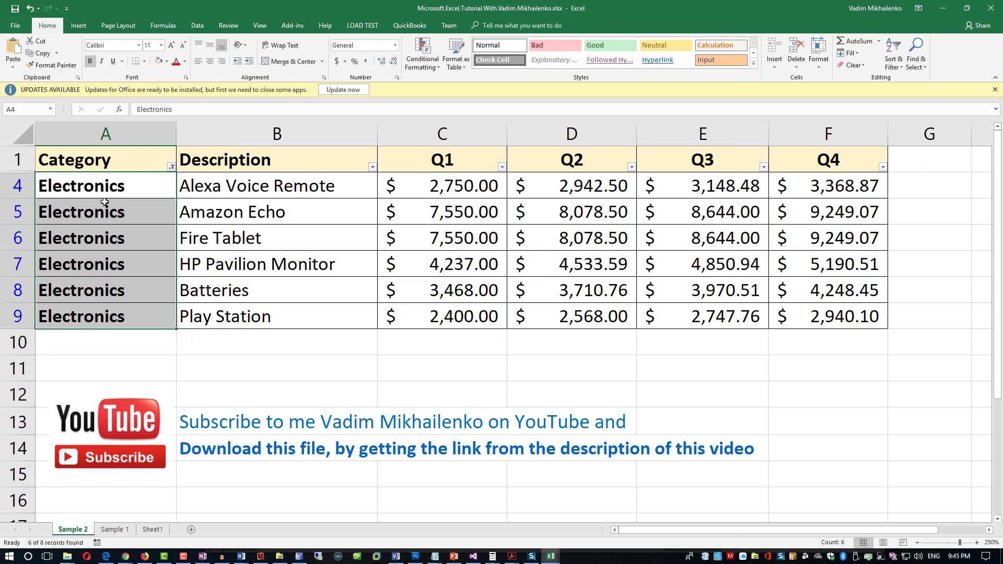
- Switch the Category filter to show only Supplies instead of Electronics
{"action": "left_click", "coordinate": [170, 167]}
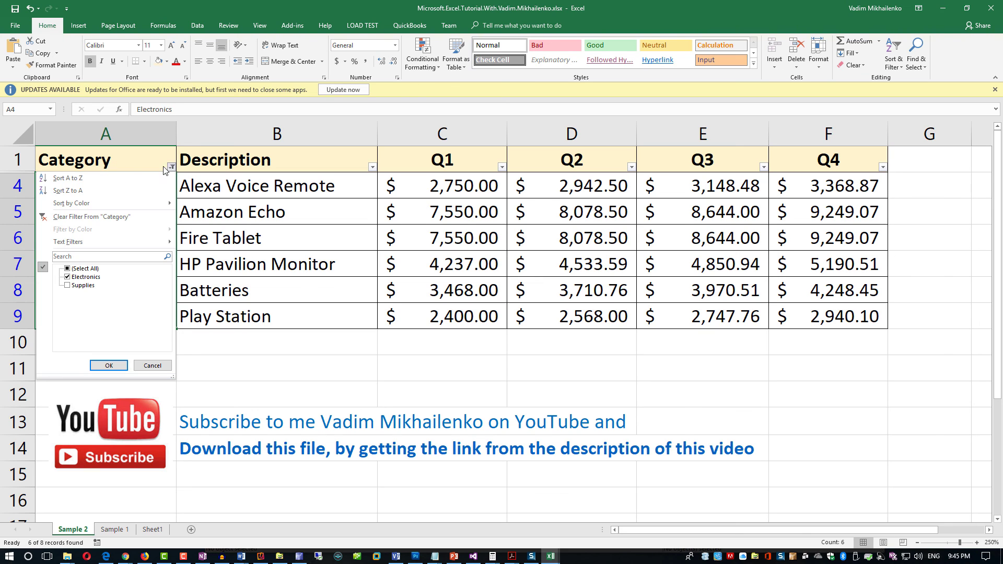
{"action": "left_click", "coordinate": [67, 277]}
{"action": "left_click", "coordinate": [66, 285]}
{"action": "left_click", "coordinate": [109, 366]}
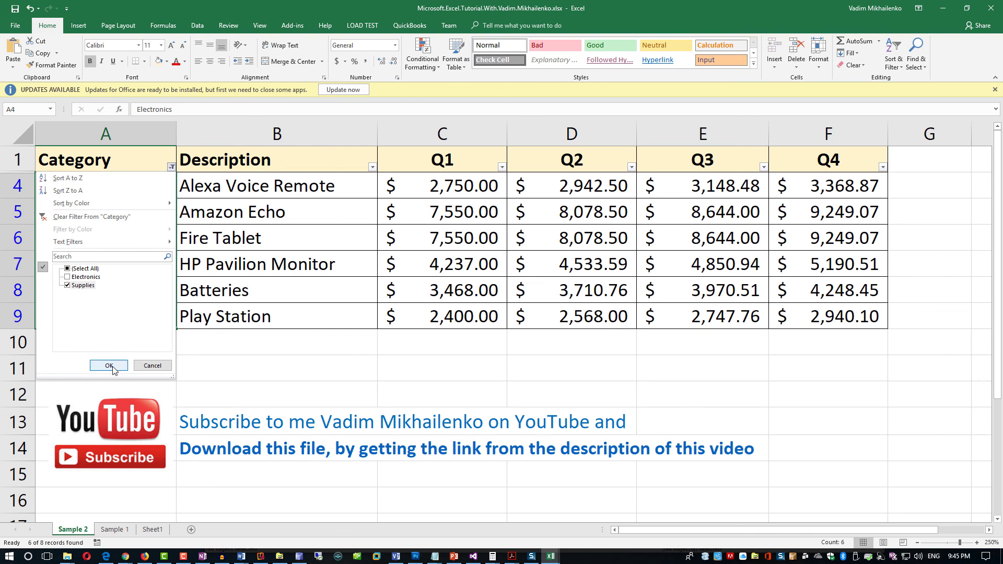